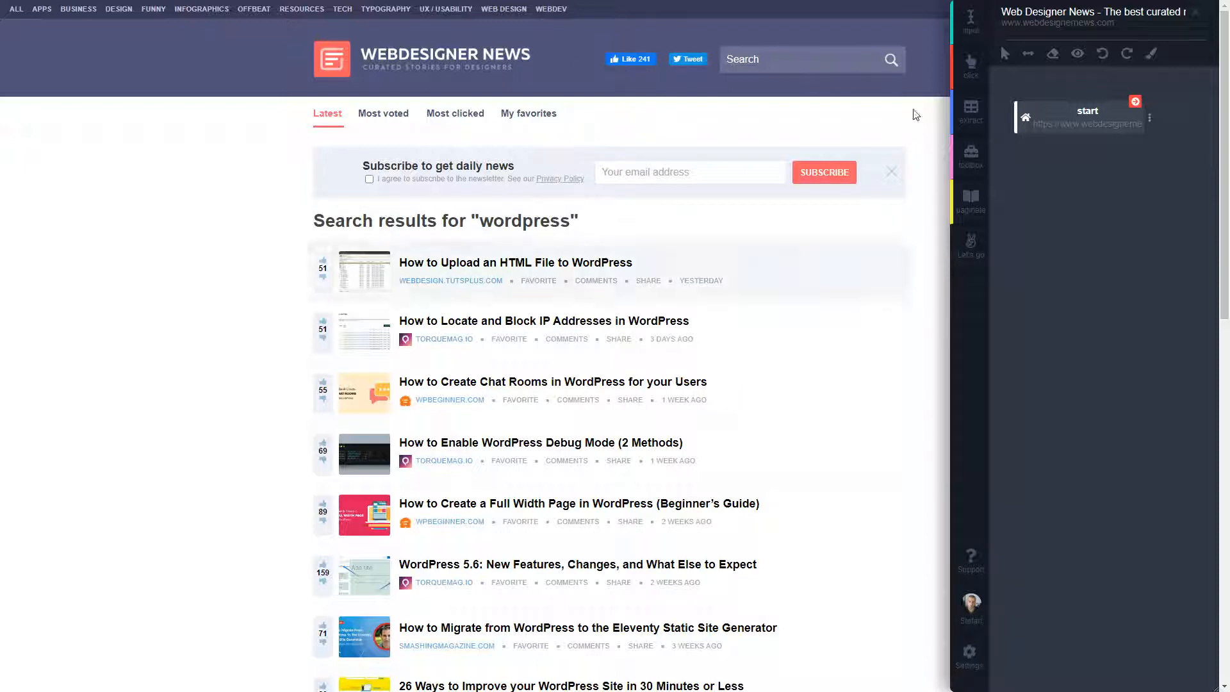
{"action": "left_click", "coordinate": [762, 67]}
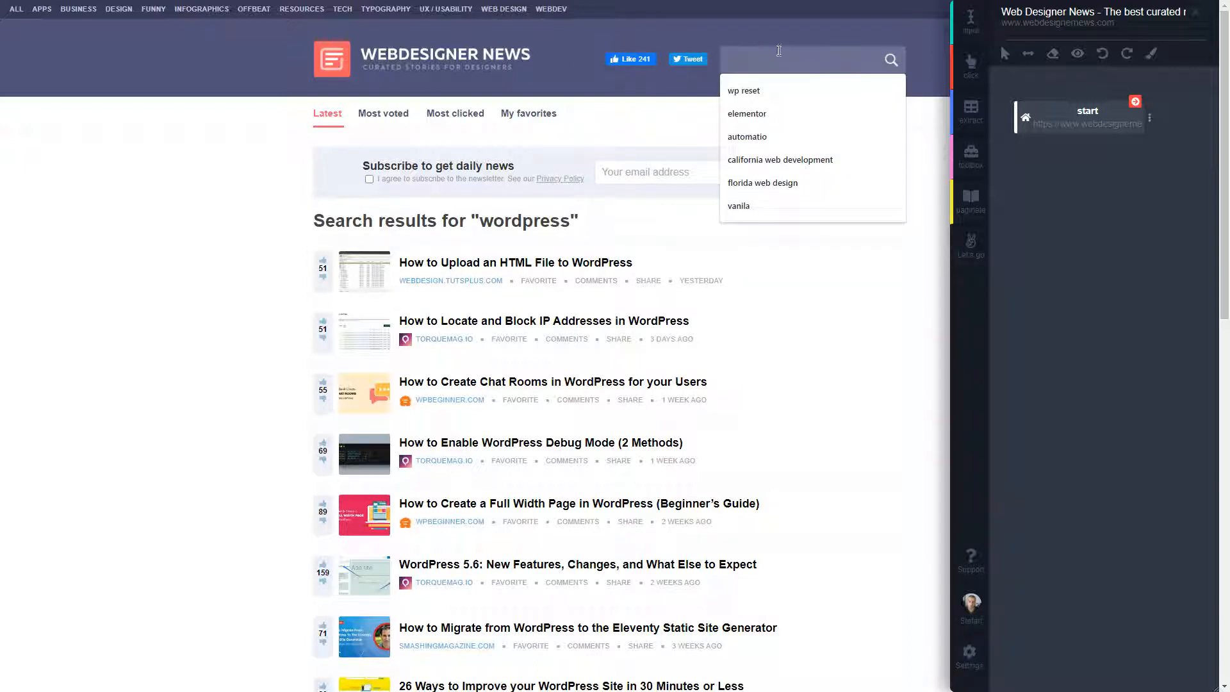
{"action": "left_click", "coordinate": [753, 33]}
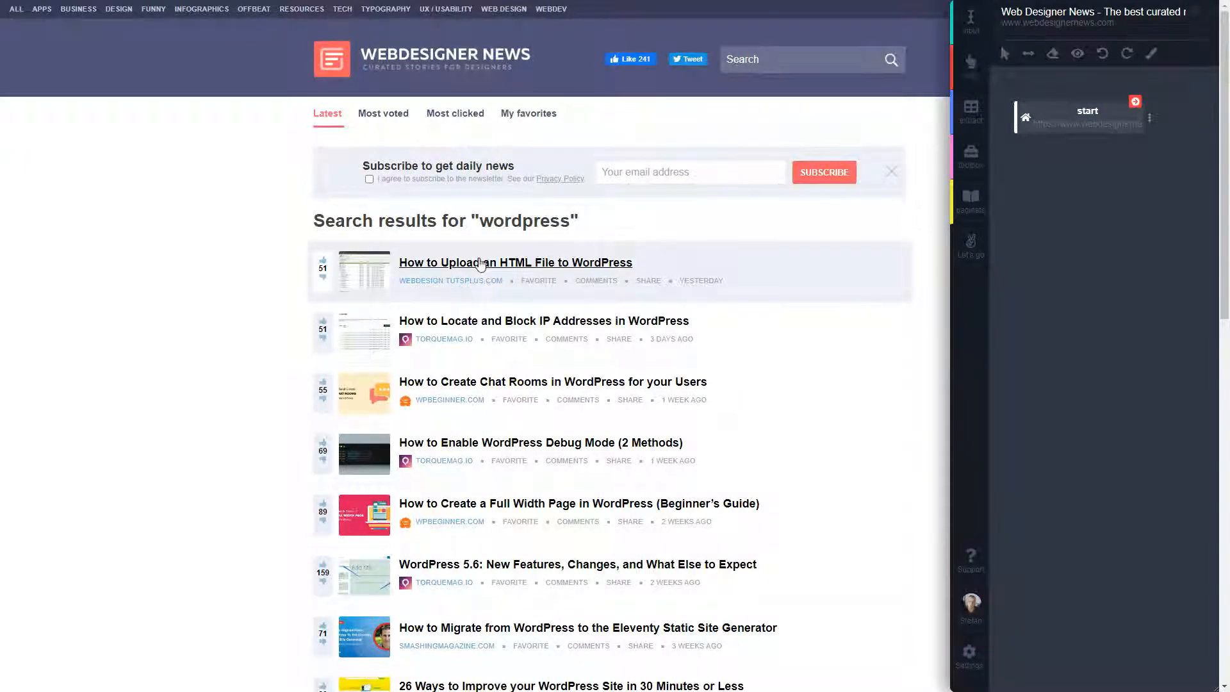
{"action": "scroll", "coordinate": [493, 272], "scroll_direction": "down", "scroll_amount": 12}
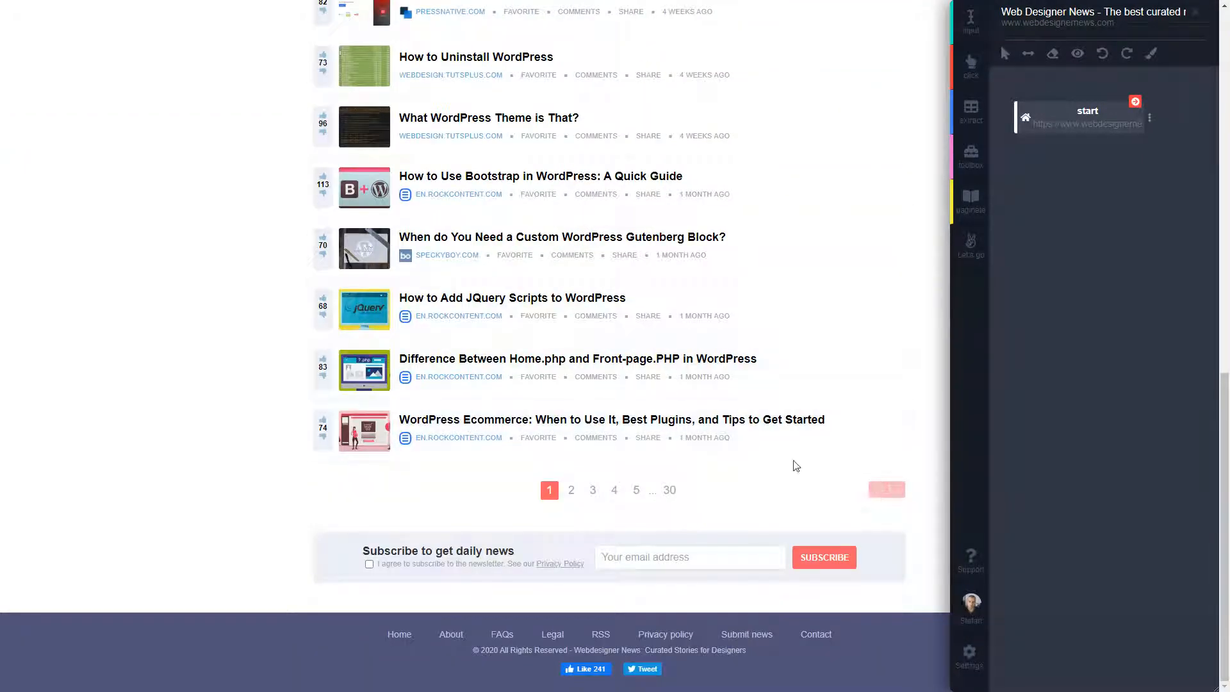
{"action": "scroll", "coordinate": [689, 405], "scroll_direction": "up", "scroll_amount": 12}
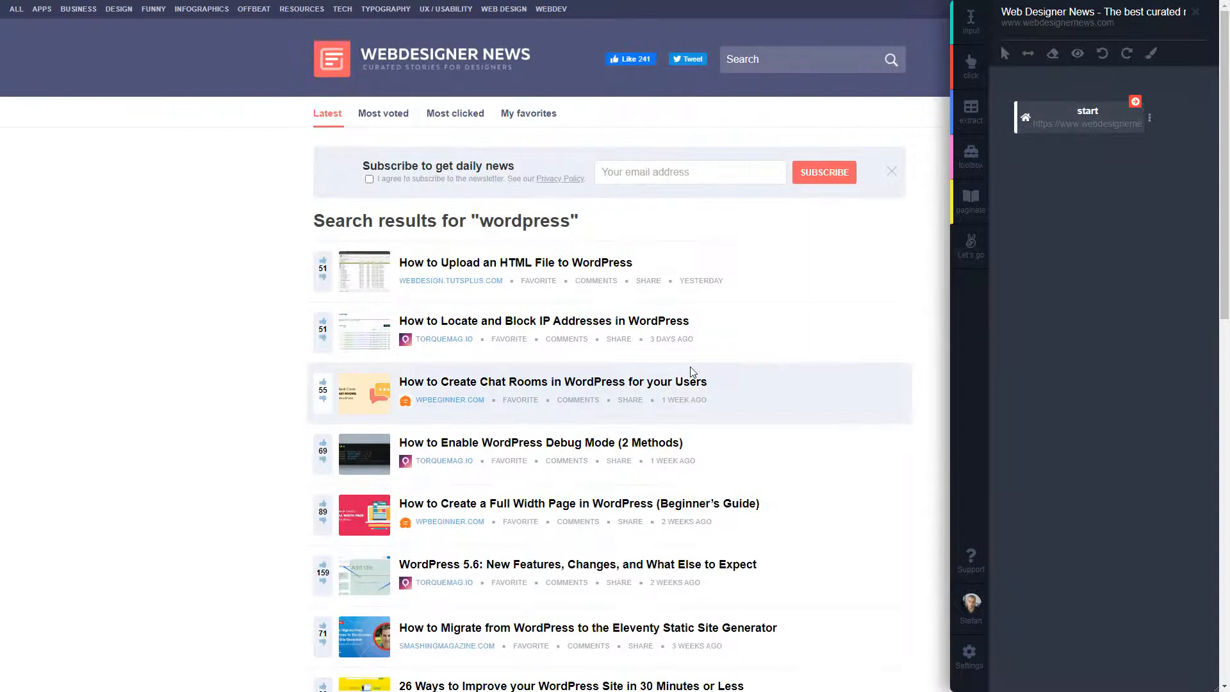
- Add an input action targeting the site's search field and set its input data to "wordpress"
{"action": "left_click", "coordinate": [971, 26]}
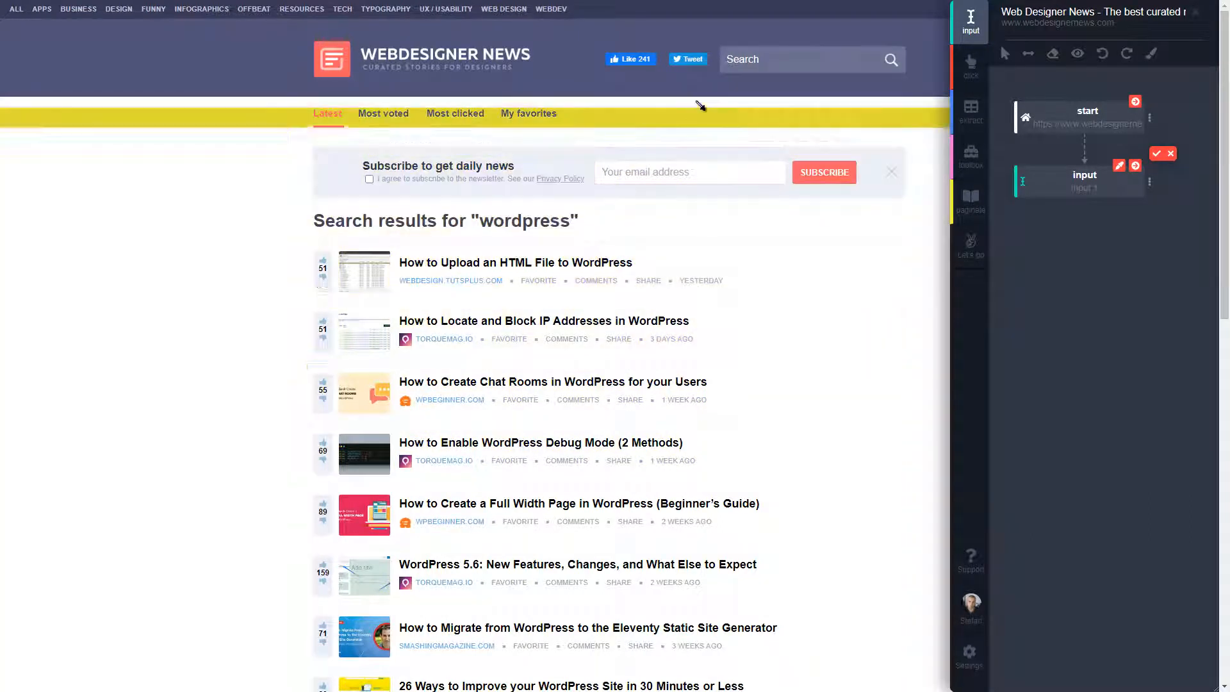
{"action": "left_click", "coordinate": [777, 69]}
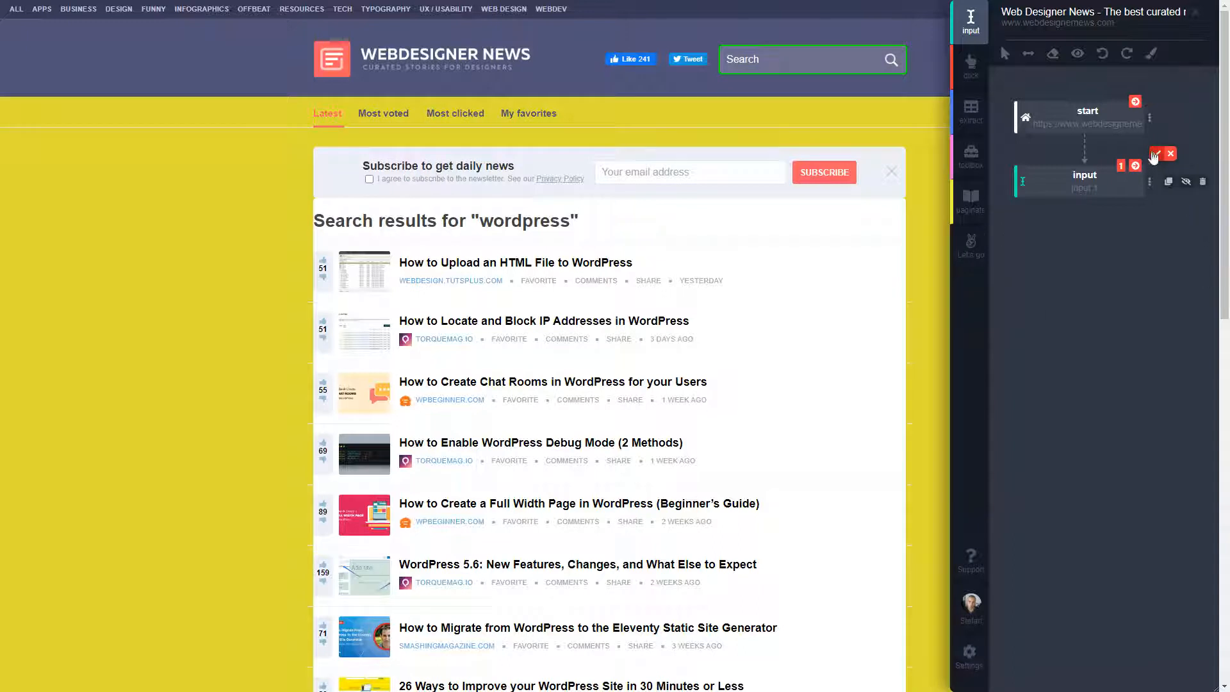
{"action": "left_click", "coordinate": [1155, 154]}
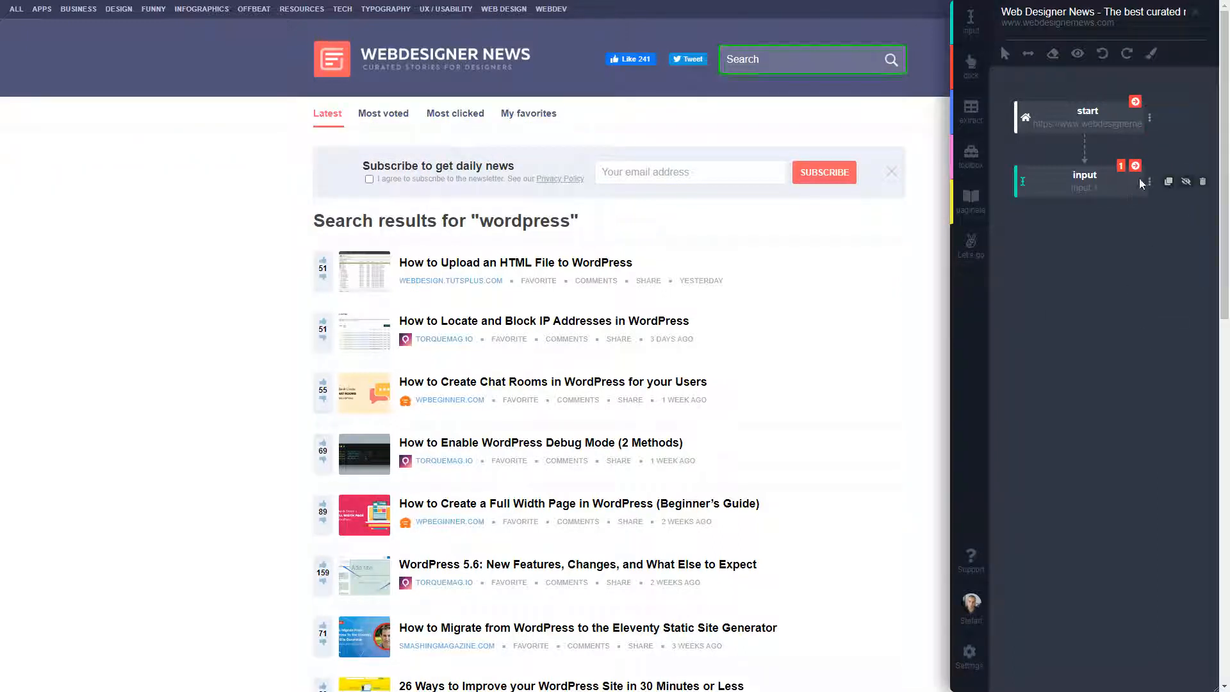
{"action": "left_click", "coordinate": [1148, 182]}
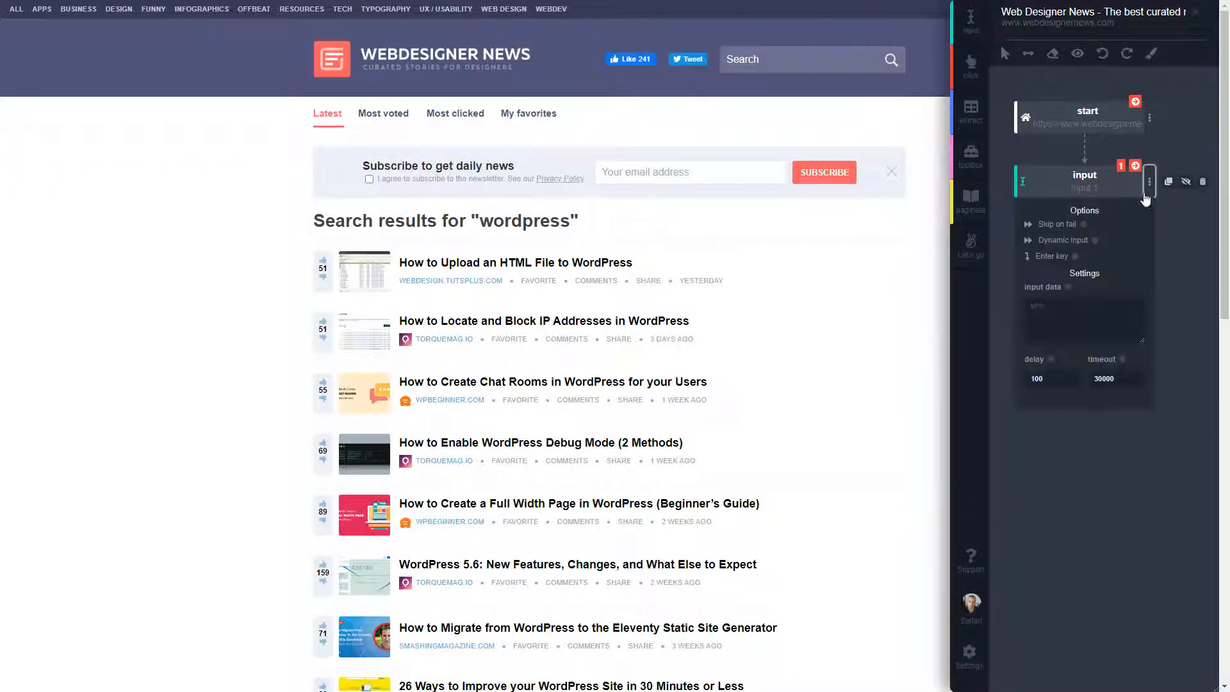
{"action": "left_click", "coordinate": [1066, 330]}
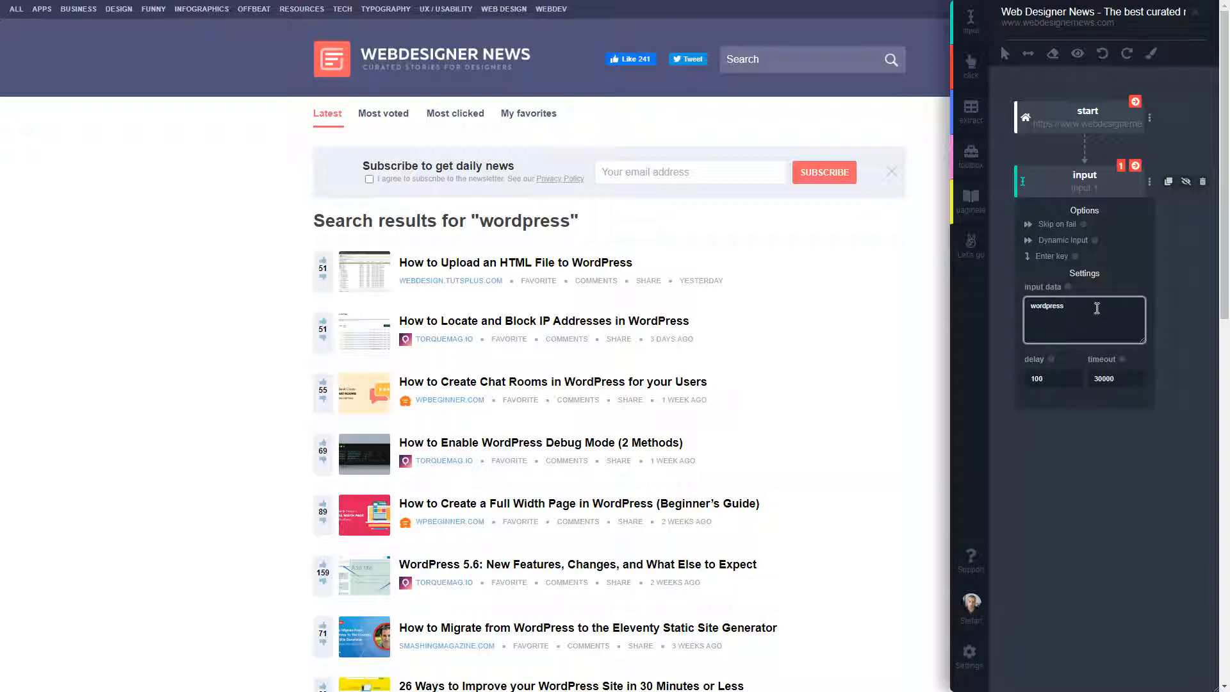
- Test the input action on the page so it fills in the site's search field
{"action": "left_click", "coordinate": [1136, 168]}
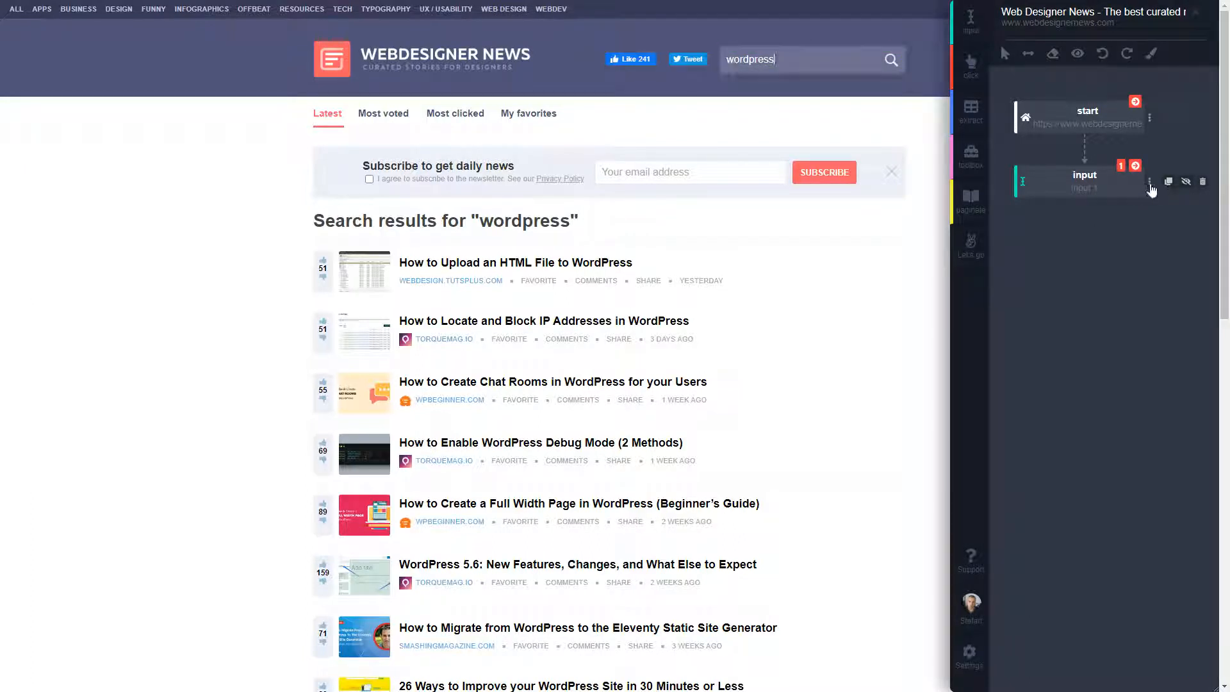
{"action": "left_click", "coordinate": [1148, 183]}
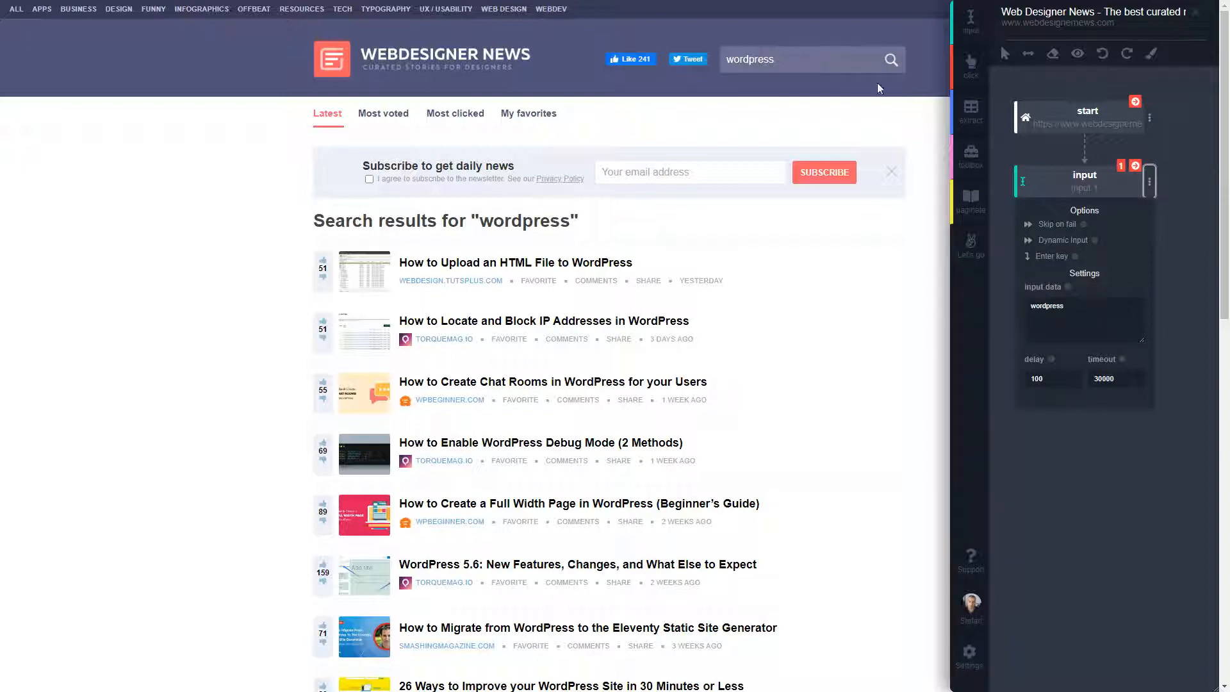
{"action": "left_click", "coordinate": [1047, 146]}
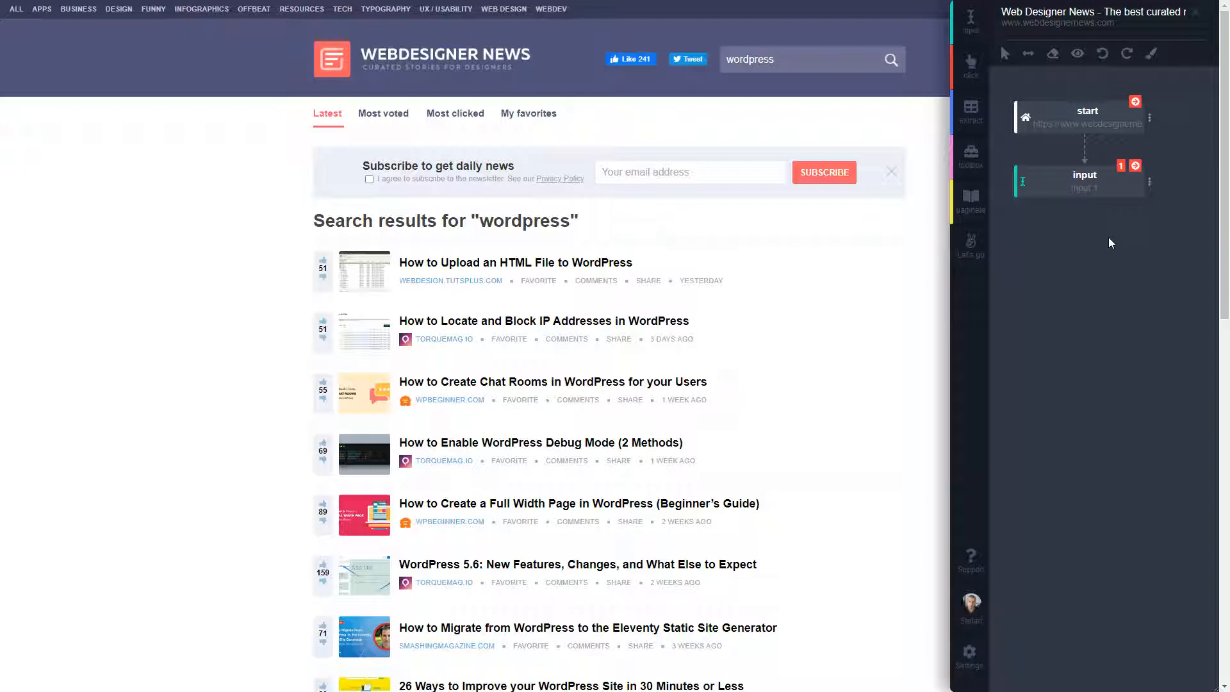
- Enable the Enter key option for the input action and run it so the search is submitted
{"action": "left_click", "coordinate": [1150, 191]}
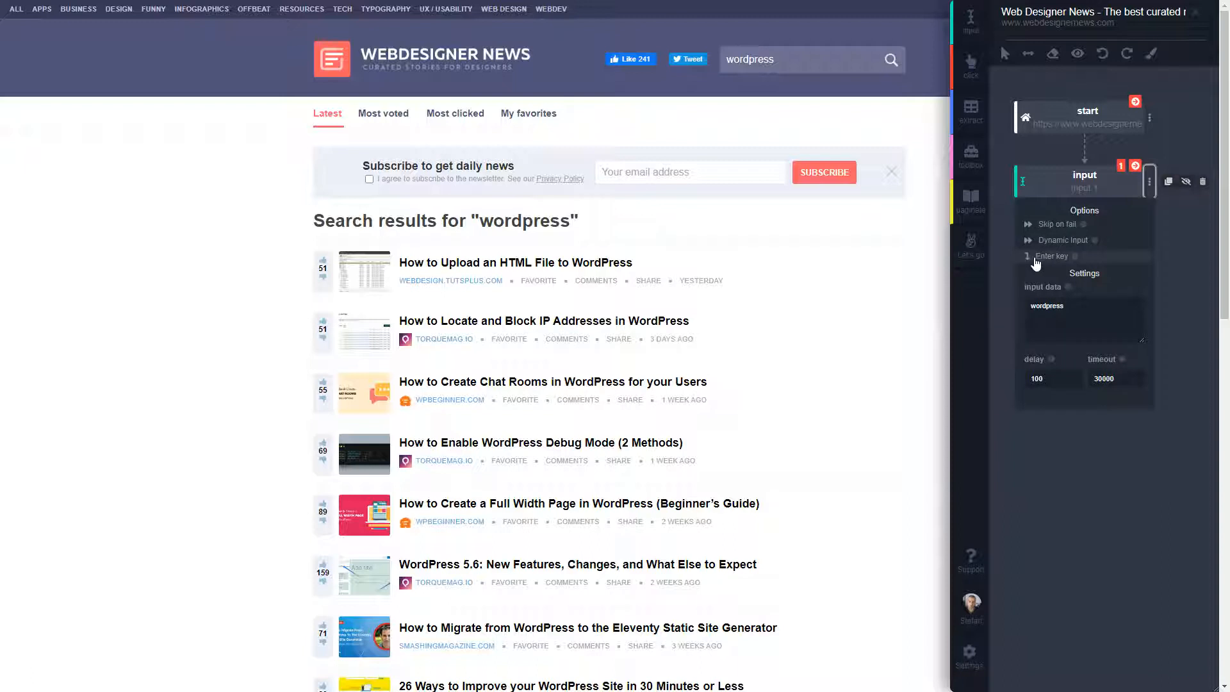
{"action": "left_click", "coordinate": [1049, 257]}
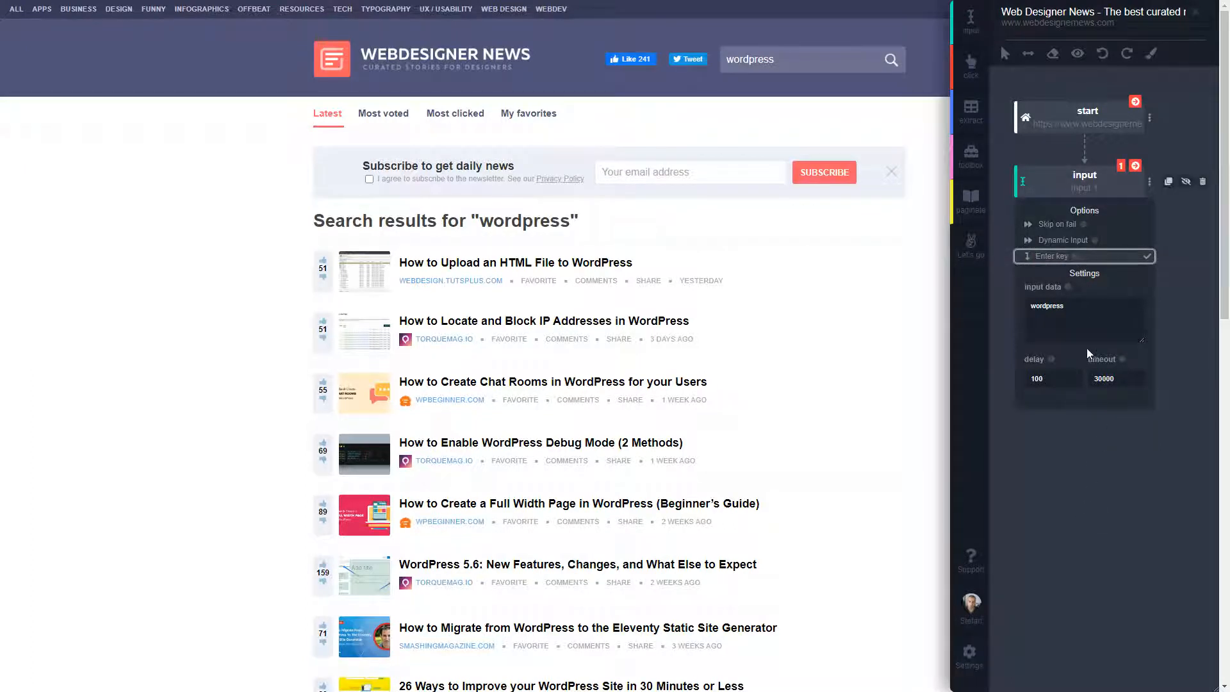
{"action": "left_click", "coordinate": [1101, 470]}
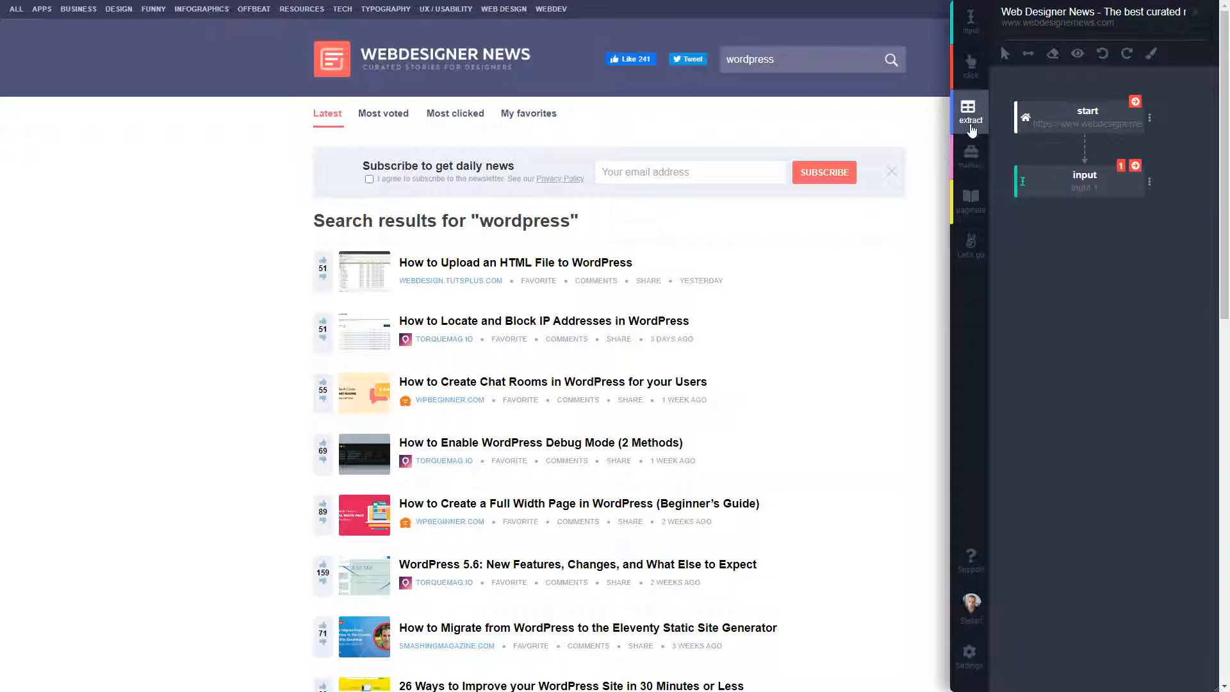
{"action": "mouse_move", "coordinate": [1133, 170]}
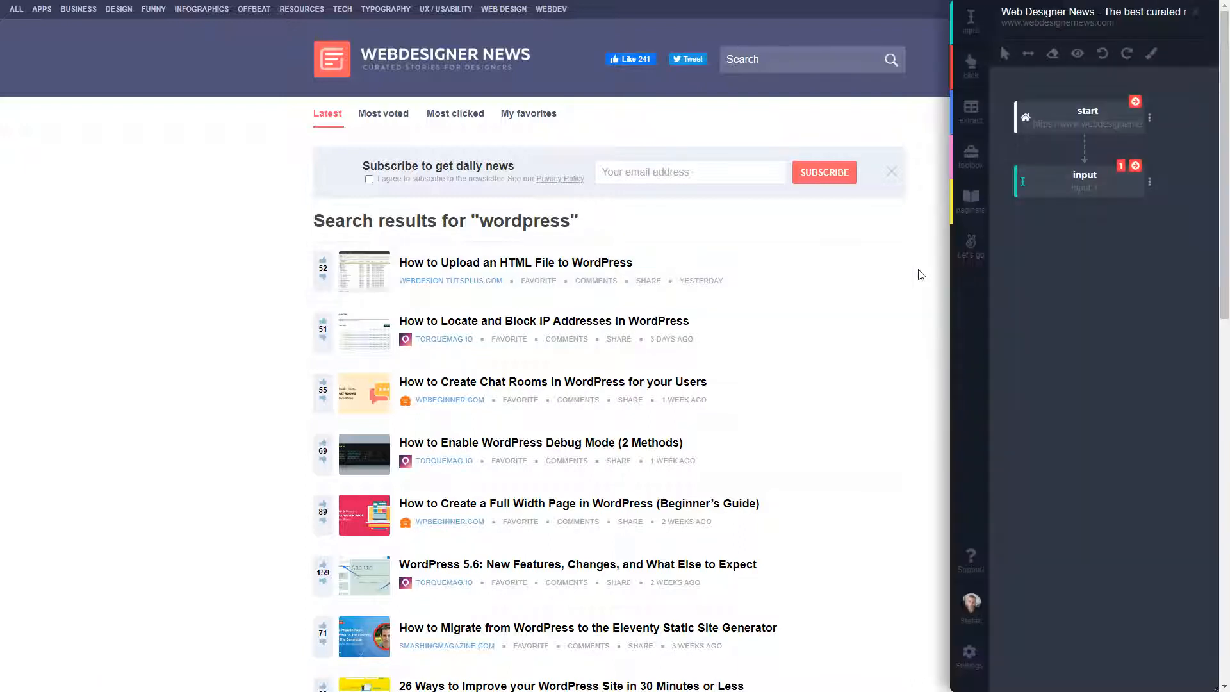
- Add an extract action covering all article titles in the search results and name it "title"
{"action": "left_click", "coordinate": [970, 112]}
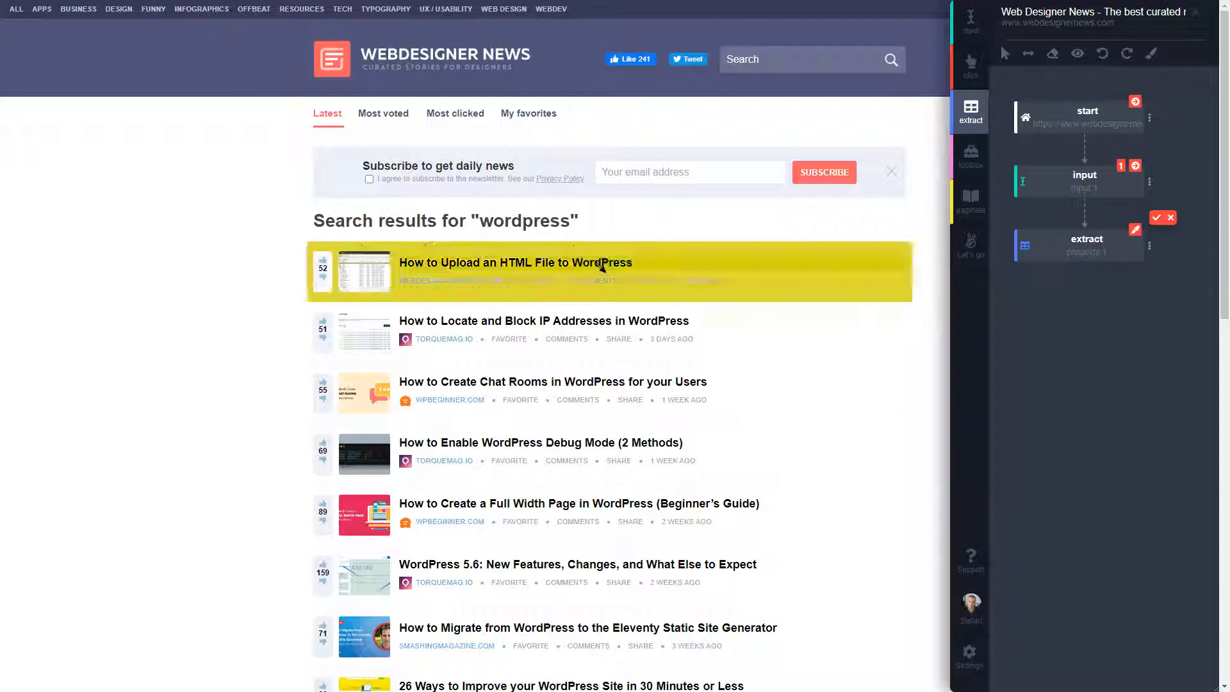
{"action": "left_click", "coordinate": [524, 263]}
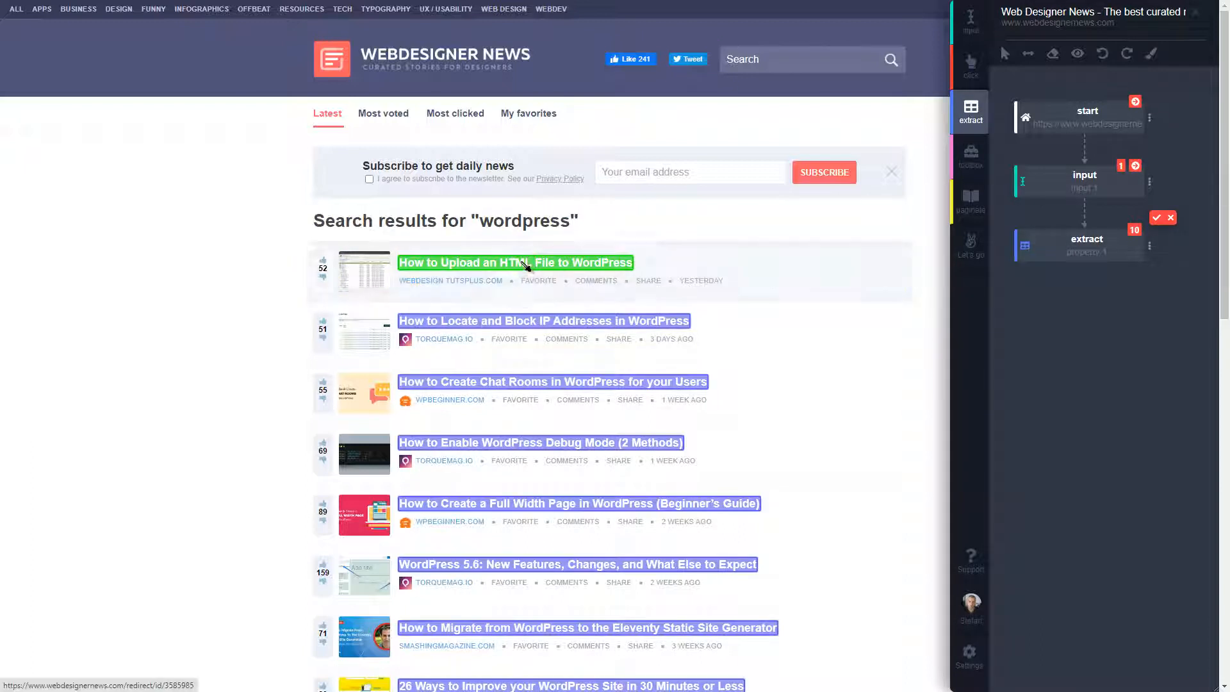
{"action": "scroll", "coordinate": [550, 372], "scroll_direction": "down", "scroll_amount": 7}
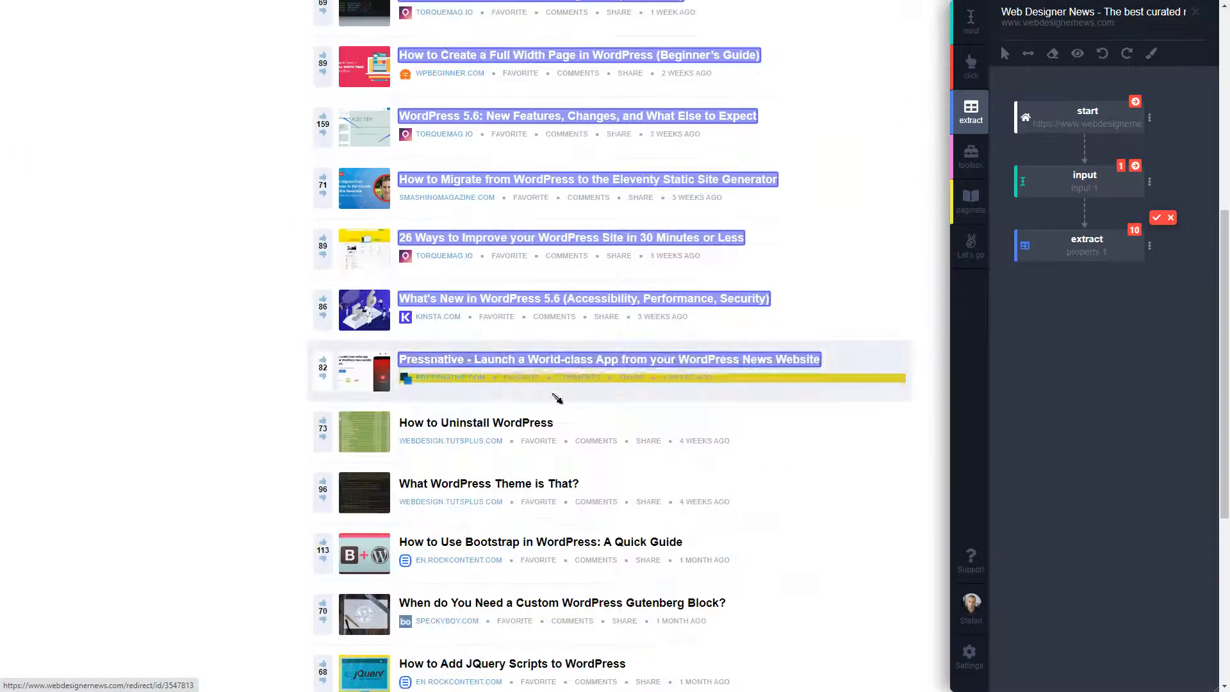
{"action": "left_click", "coordinate": [615, 441]}
{"action": "left_click", "coordinate": [1156, 217]}
{"action": "left_click", "coordinate": [1085, 256]}
{"action": "type", "text": "title"}
{"action": "key", "text": "Return"}
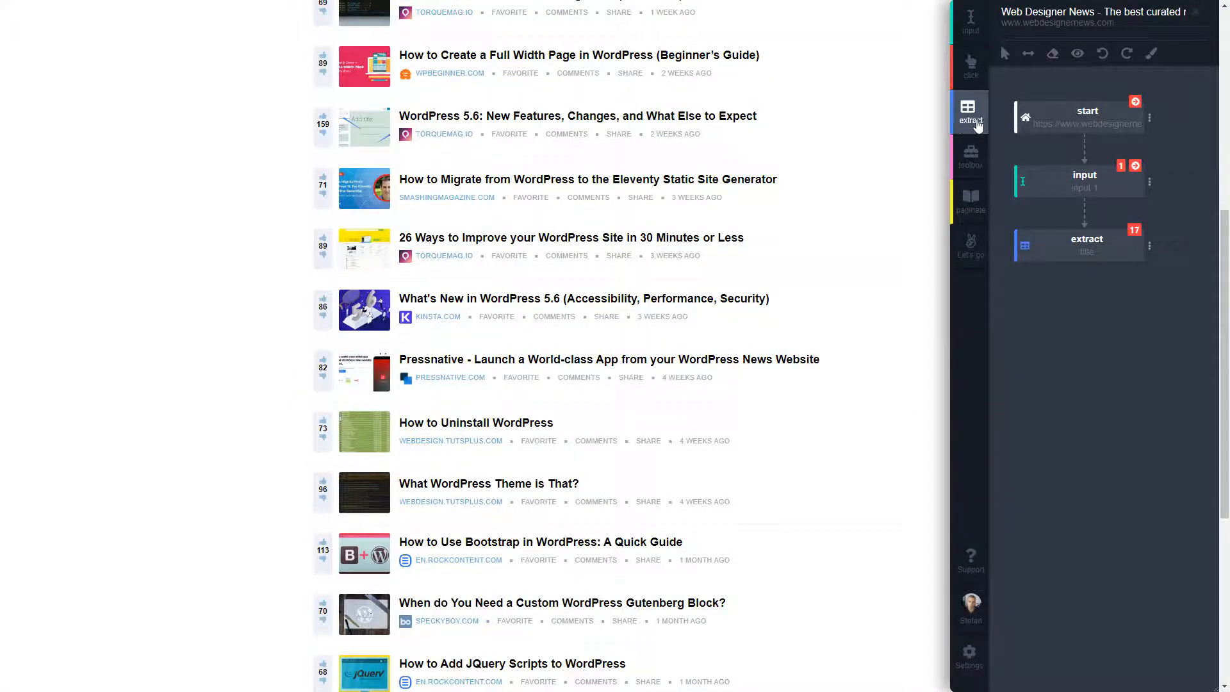
- Add a second extract action covering the articles' publication dates and name it "date"
{"action": "left_click", "coordinate": [971, 109]}
{"action": "scroll", "coordinate": [615, 288], "scroll_direction": "up", "scroll_amount": 3}
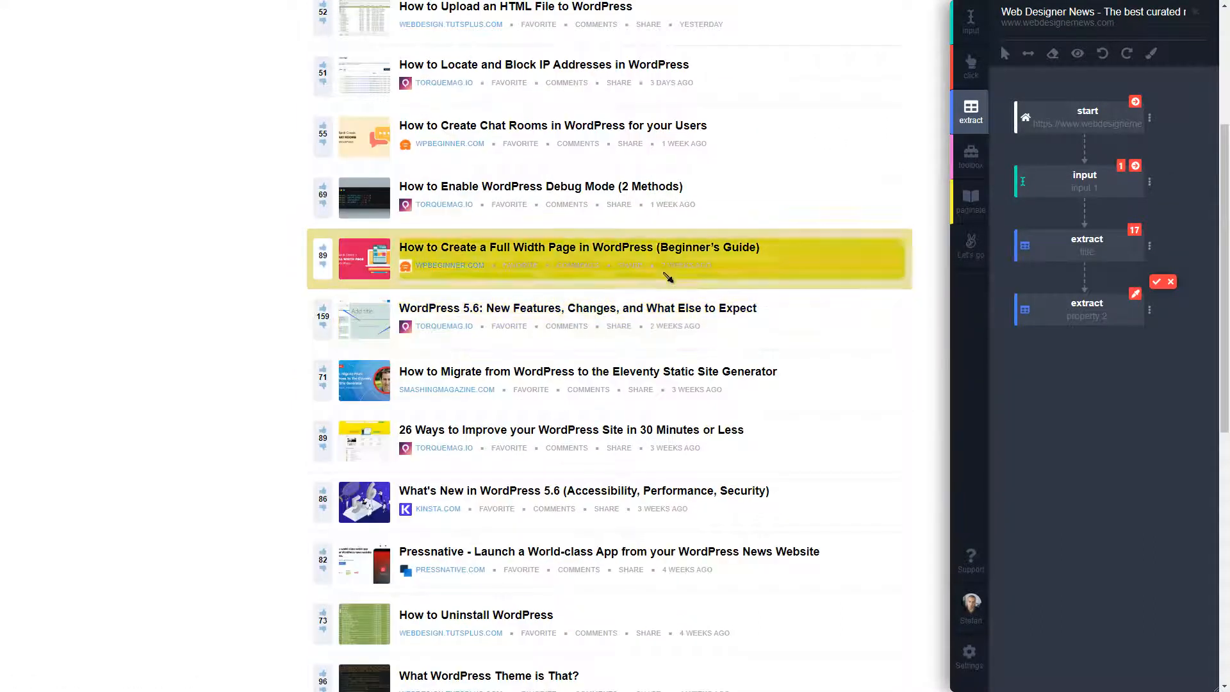
{"action": "left_click", "coordinate": [685, 265]}
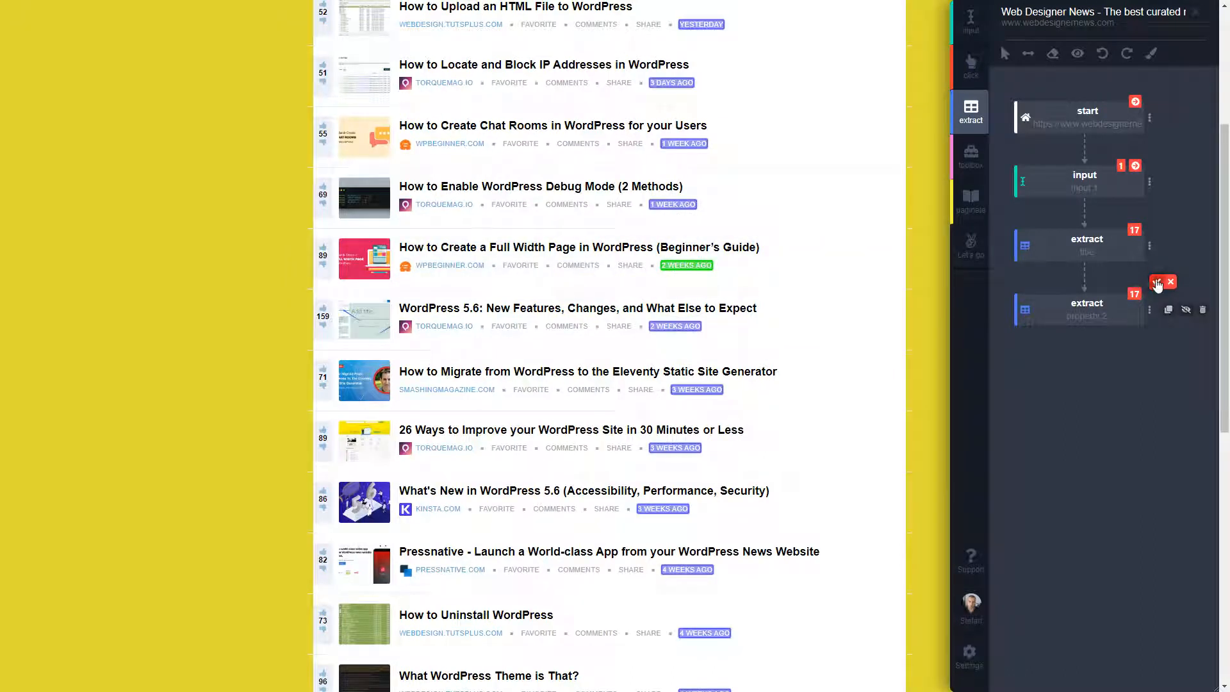
{"action": "left_click", "coordinate": [1156, 282]}
{"action": "left_click", "coordinate": [1103, 317]}
{"action": "type", "text": "date"}
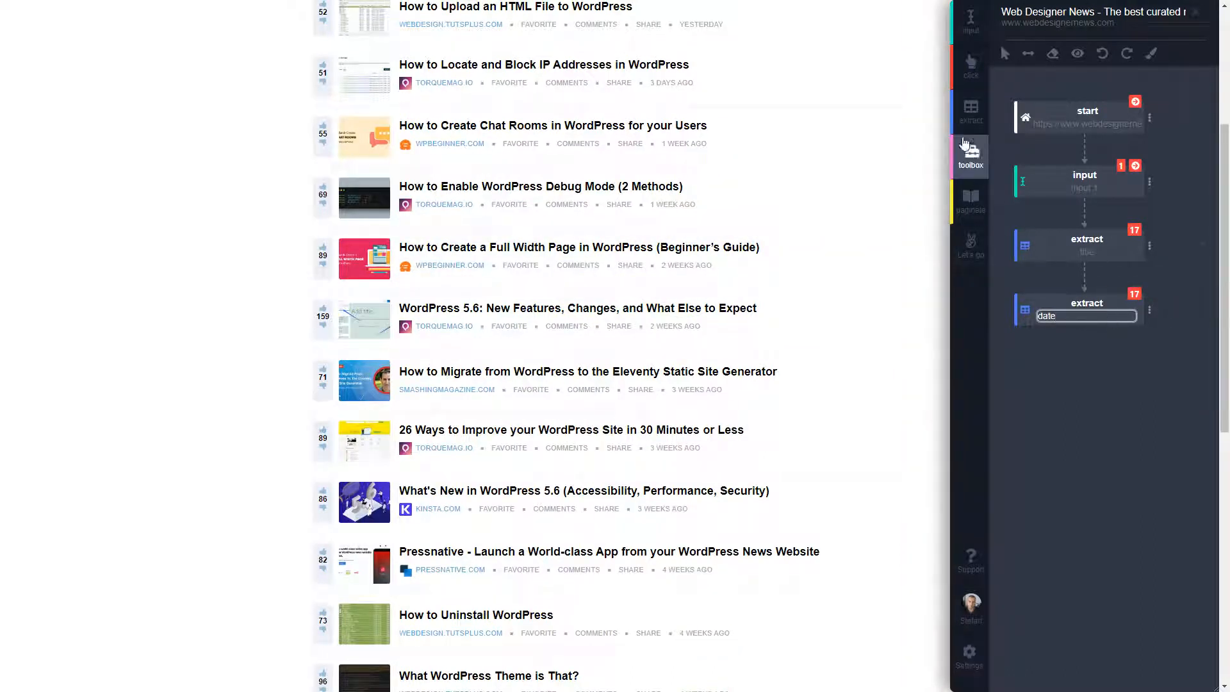
- Add a third extract action covering the vote counts beside the articles and name it "votes"
{"action": "left_click", "coordinate": [970, 109]}
{"action": "left_click", "coordinate": [327, 137]}
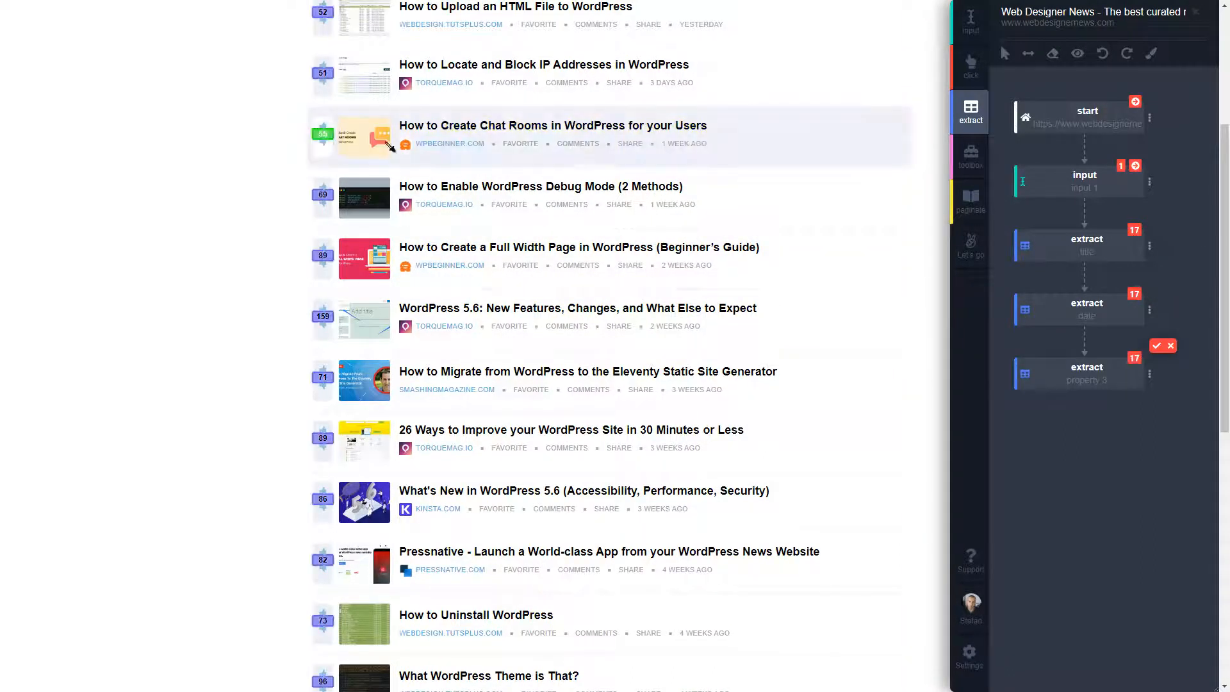
{"action": "left_click", "coordinate": [1156, 346]}
{"action": "left_click", "coordinate": [1094, 382]}
{"action": "type", "text": "votes"}
{"action": "key", "text": "Return"}
- Duplicate the title extract action, set the copy to extract Link (href), and name it "url"
{"action": "left_click", "coordinate": [1168, 246]}
{"action": "left_click", "coordinate": [1149, 438]}
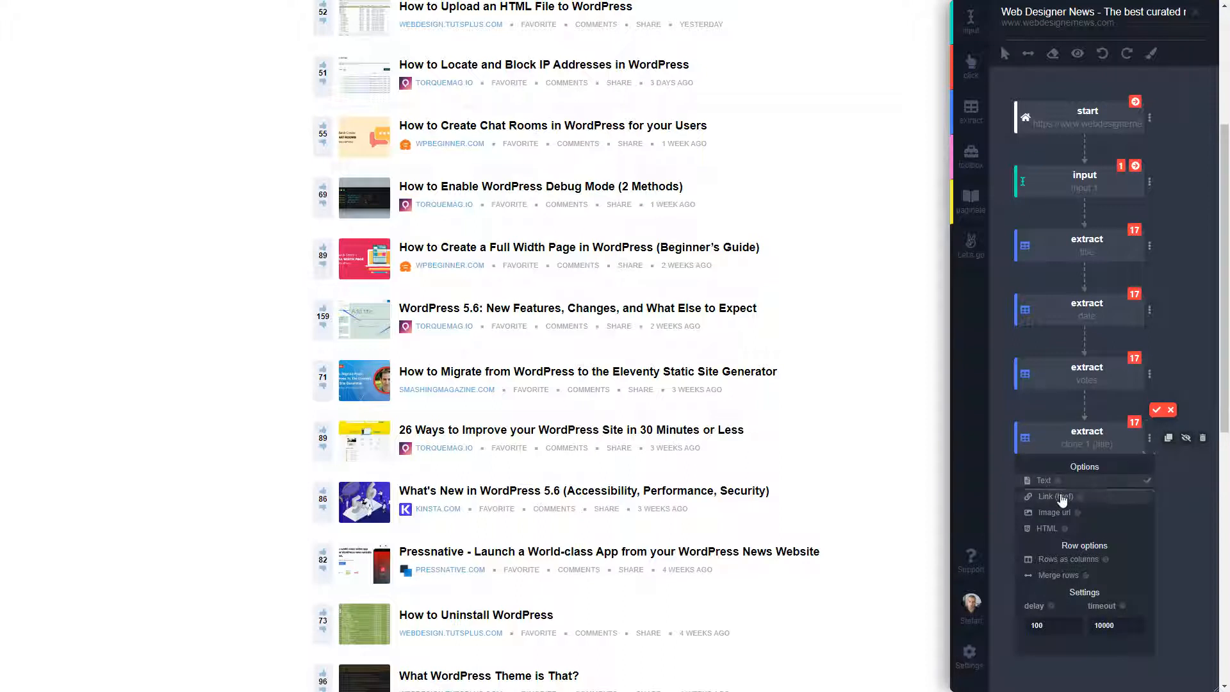
{"action": "left_click", "coordinate": [1089, 447]}
{"action": "type", "text": "url"}
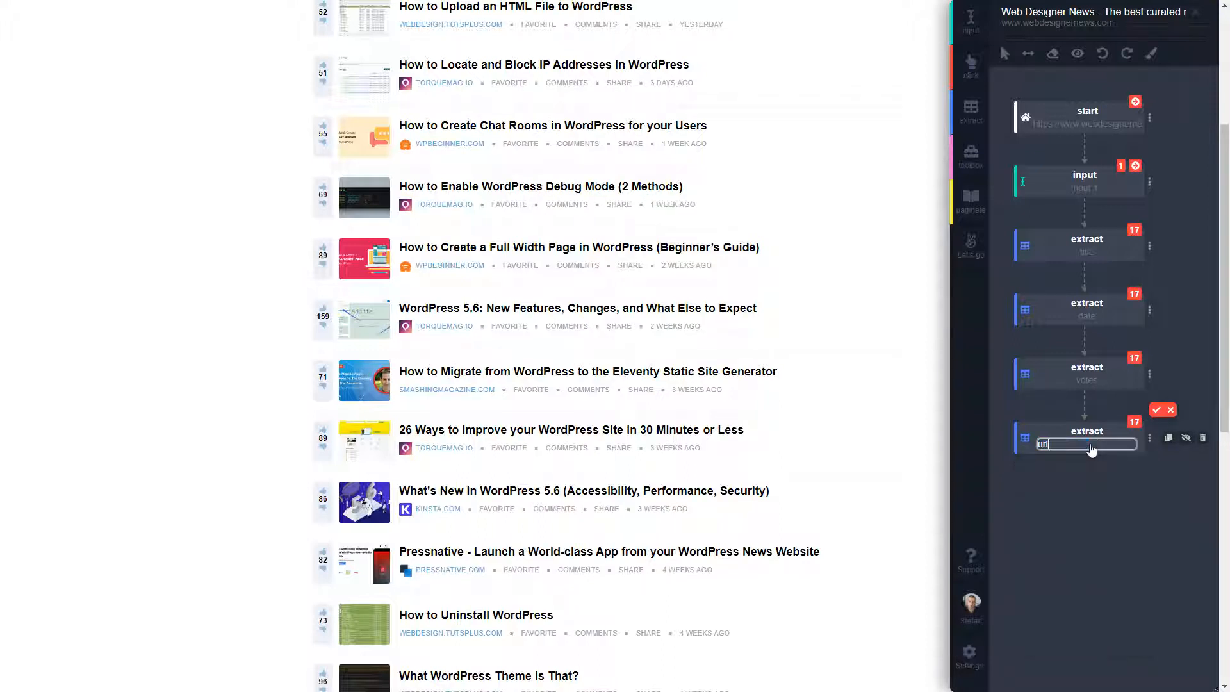
{"action": "key", "text": "Return"}
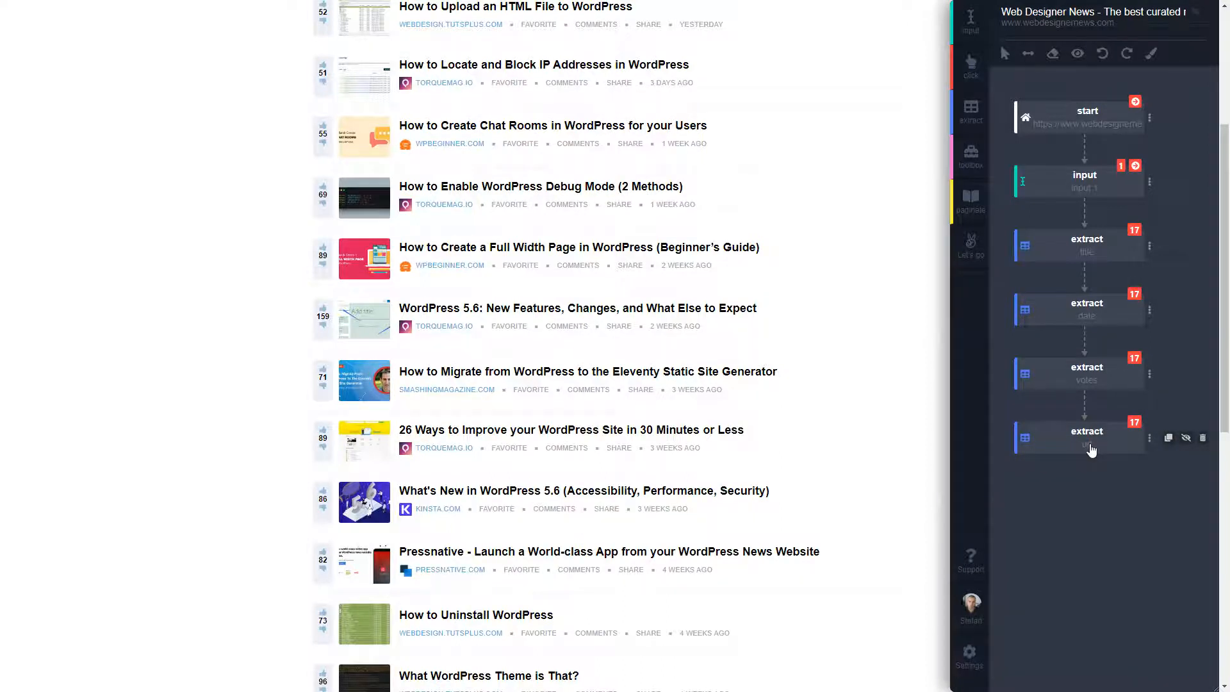
- Preview the data gathered by the extract actions and look through its rows
{"action": "left_click", "coordinate": [1077, 53]}
{"action": "scroll", "coordinate": [486, 282], "scroll_direction": "down", "scroll_amount": 1}
{"action": "scroll", "coordinate": [486, 282], "scroll_direction": "down", "scroll_amount": 1}
{"action": "scroll", "coordinate": [705, 237], "scroll_direction": "up", "scroll_amount": 2}
{"action": "left_click", "coordinate": [903, 39]}
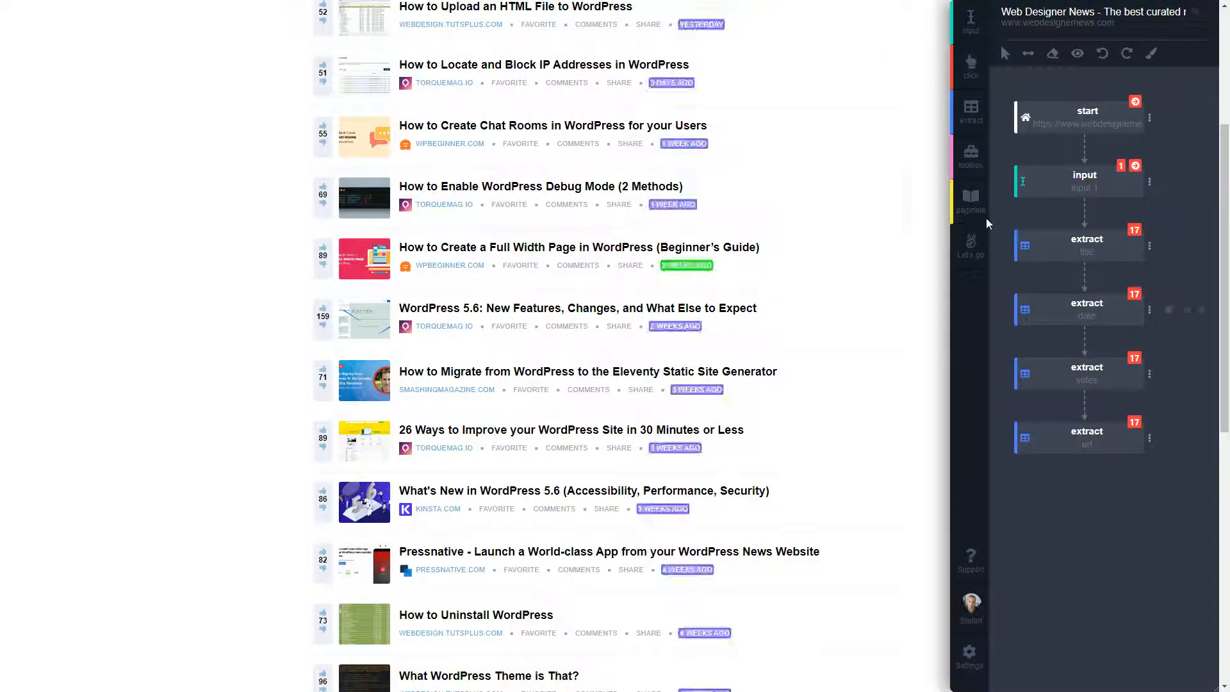
- Add a standard paginate action on the results' NEXT link and connect it back to the title extract action
{"action": "left_click", "coordinate": [970, 199]}
{"action": "scroll", "coordinate": [745, 470], "scroll_direction": "down", "scroll_amount": 3}
{"action": "scroll", "coordinate": [745, 470], "scroll_direction": "down", "scroll_amount": 5}
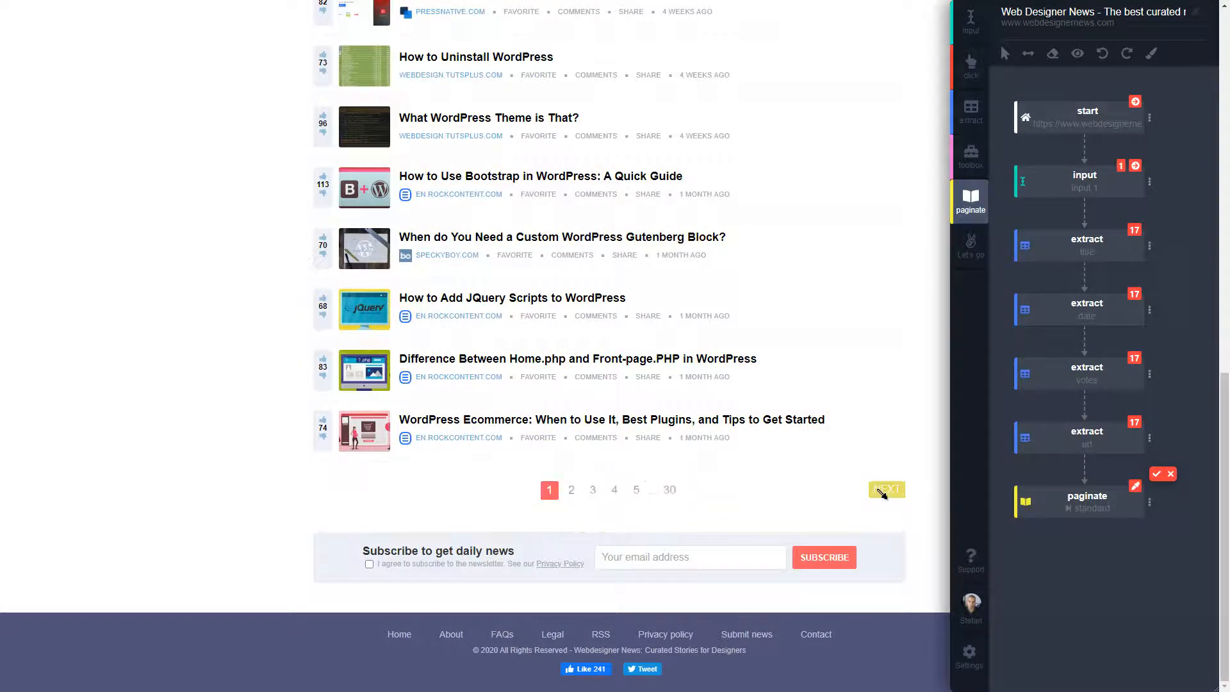
{"action": "left_click", "coordinate": [886, 489]}
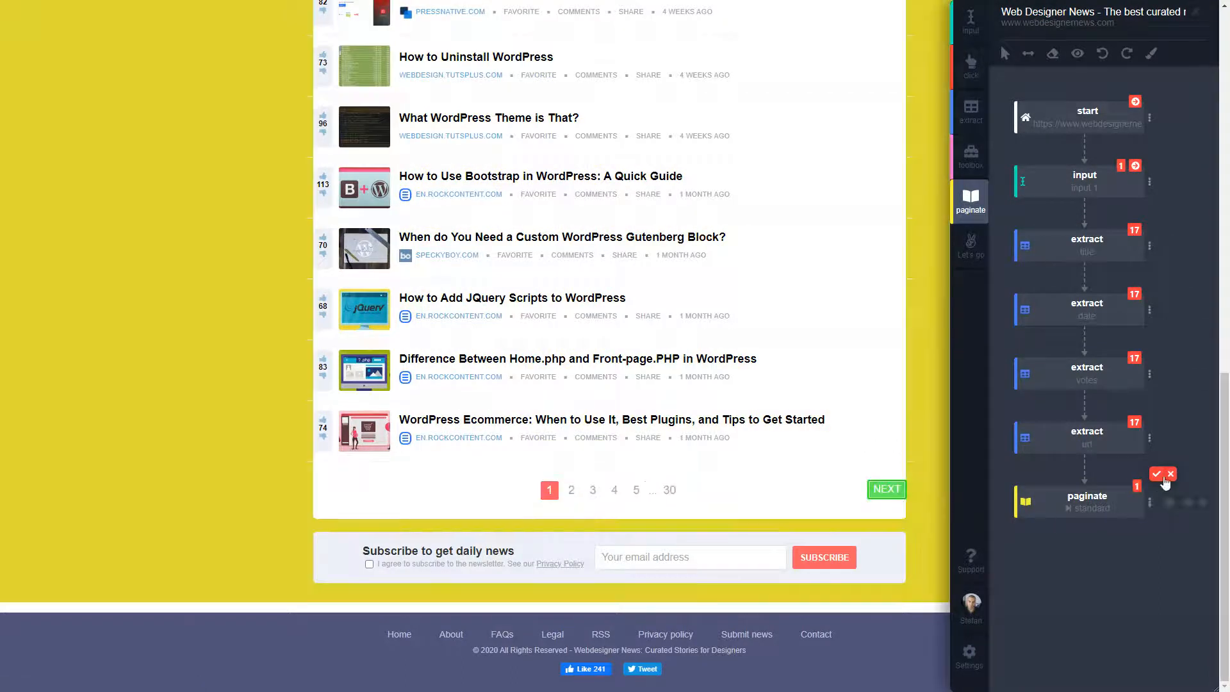
{"action": "left_click", "coordinate": [1154, 476]}
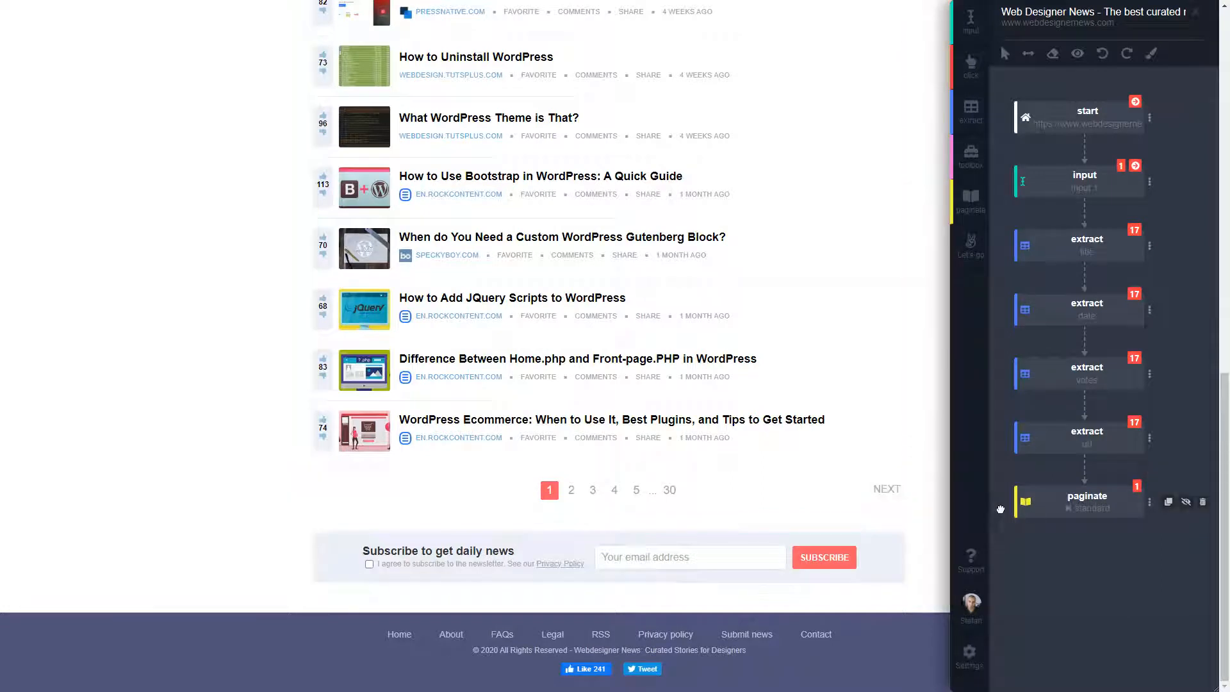
{"action": "left_click", "coordinate": [1022, 247]}
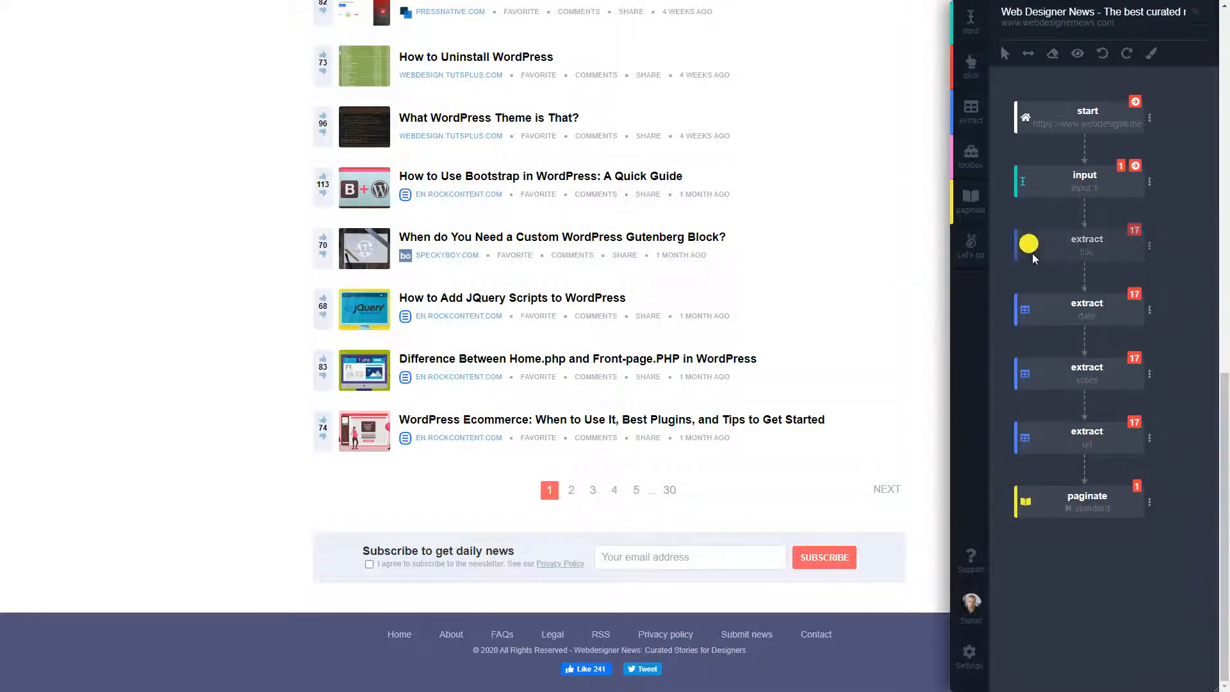
- Open the paginate action's settings at the number of pages
{"action": "left_click", "coordinate": [1150, 502]}
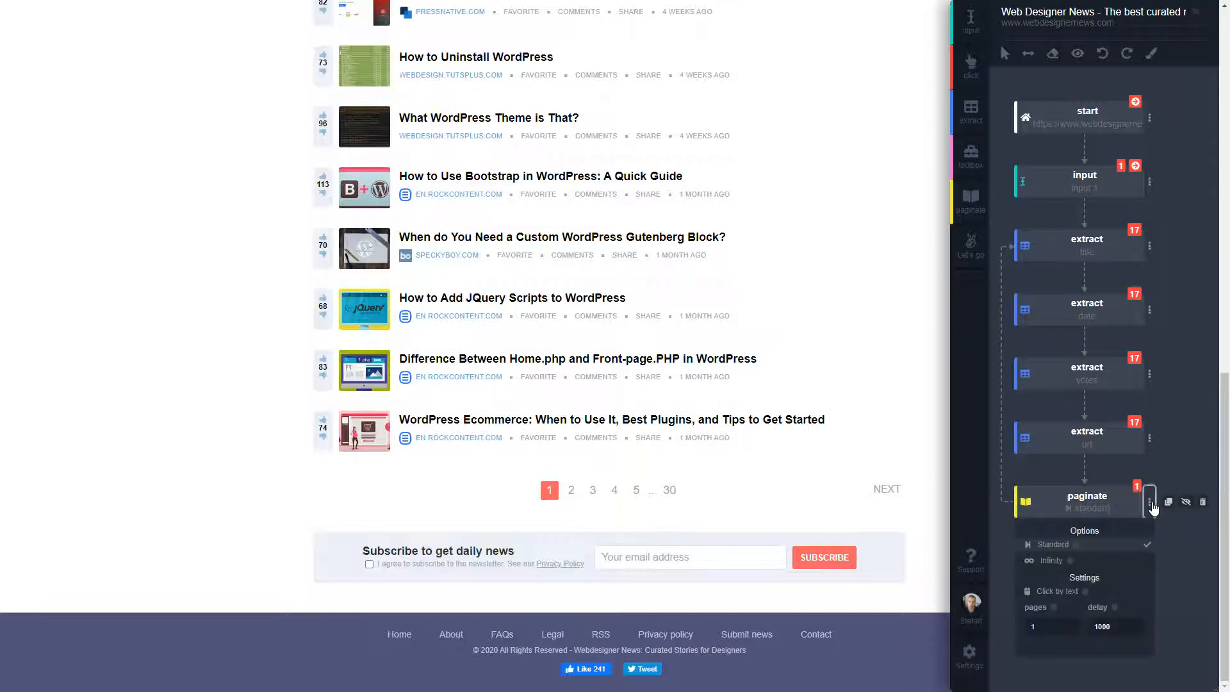
{"action": "left_click", "coordinate": [1052, 631]}
{"action": "left_click", "coordinate": [1003, 531]}
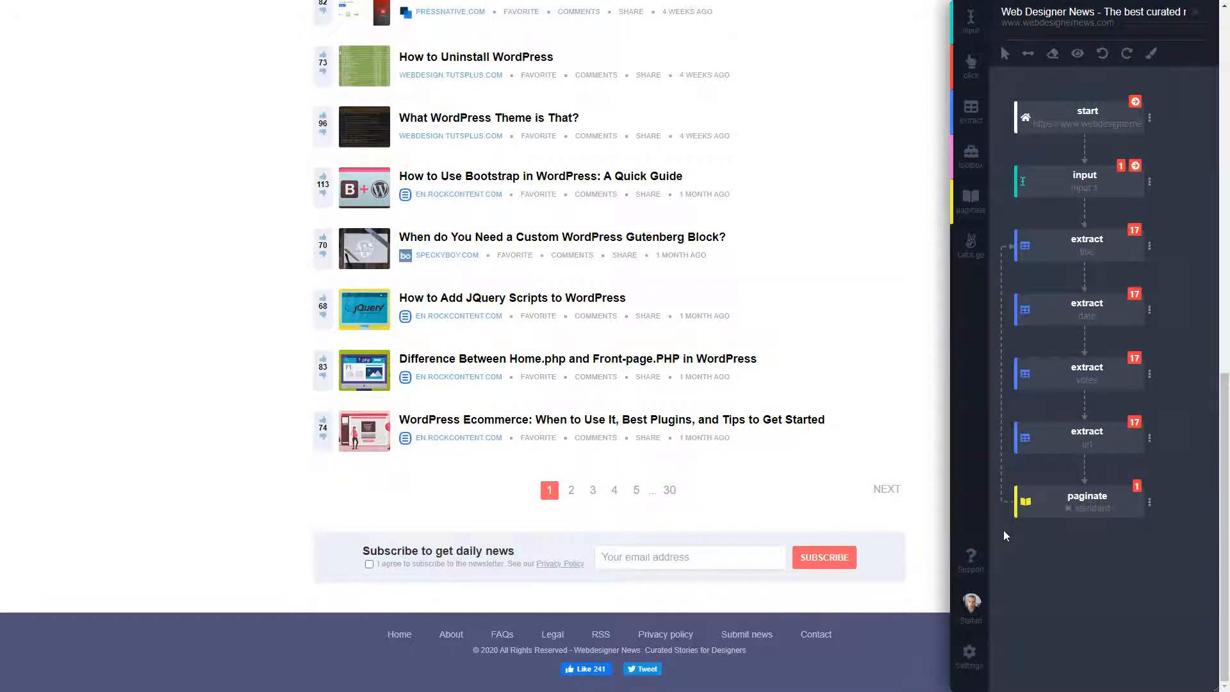
- Create the Web Designer News bot and run it immediately
{"action": "left_click", "coordinate": [970, 245]}
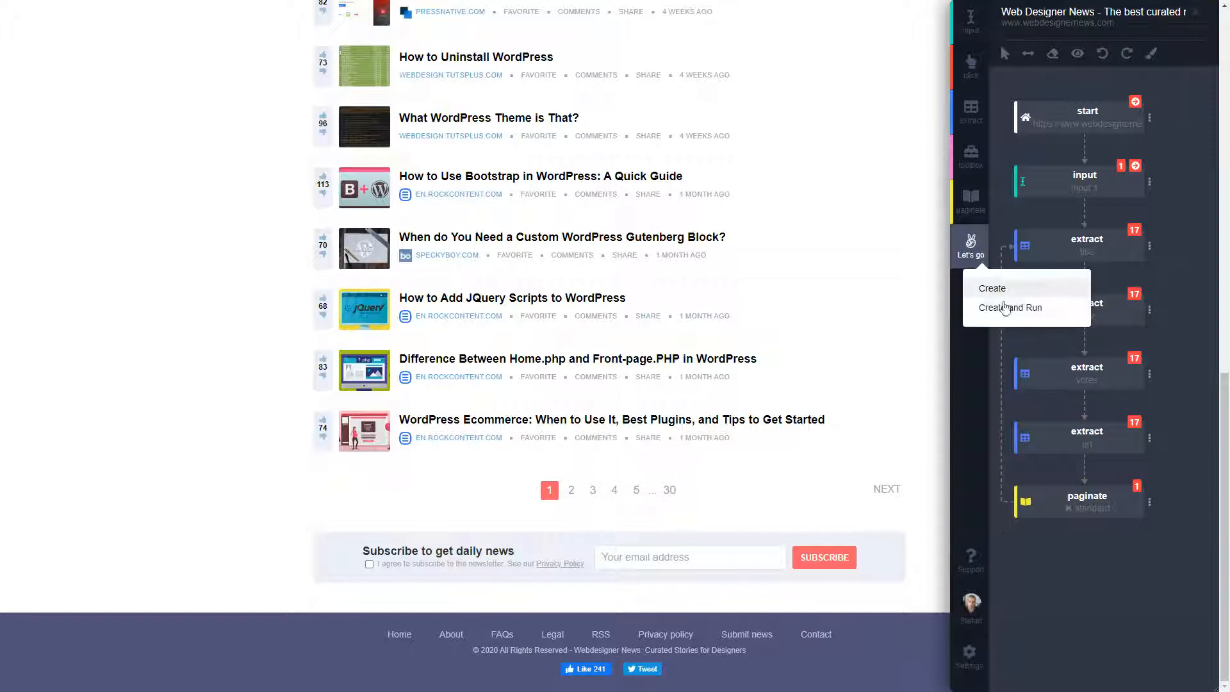
{"action": "left_click", "coordinate": [1019, 319]}
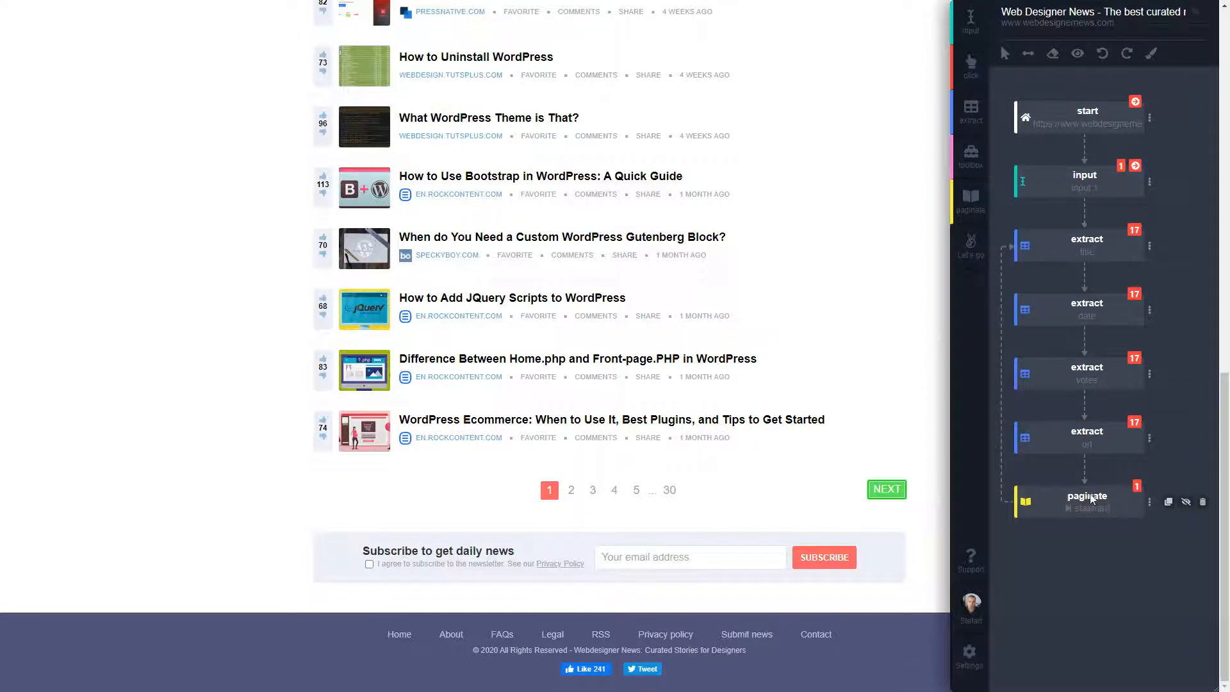
{"action": "left_click", "coordinate": [978, 263]}
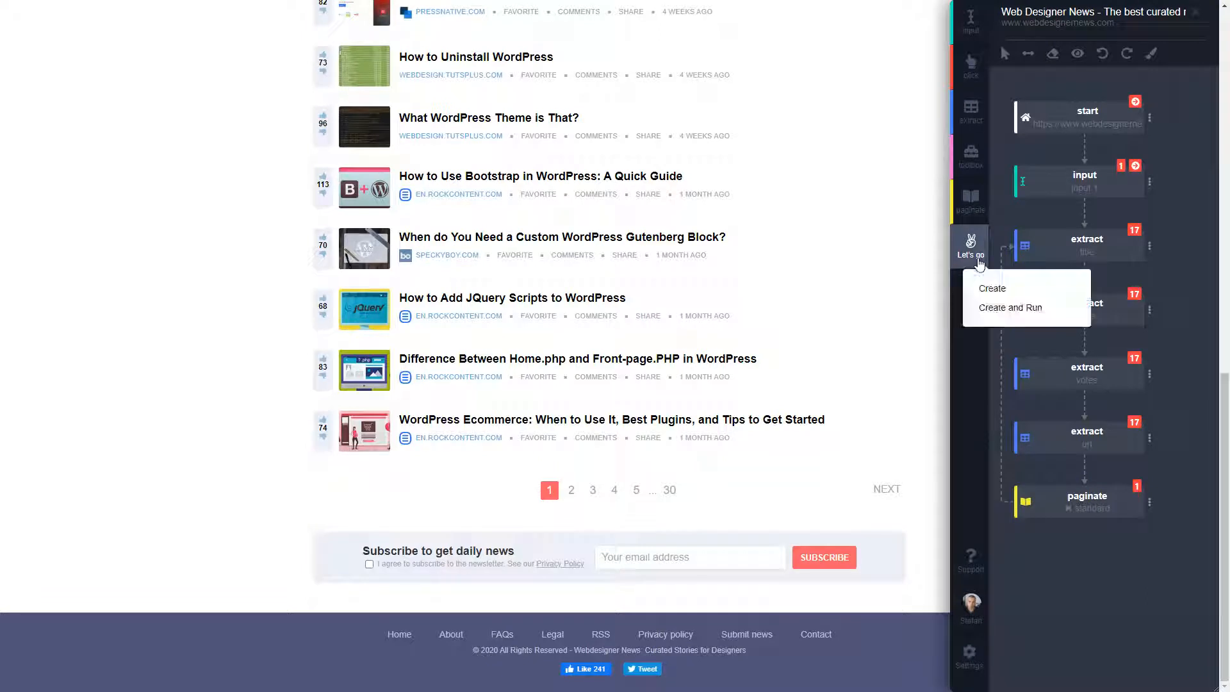
{"action": "left_click", "coordinate": [986, 306]}
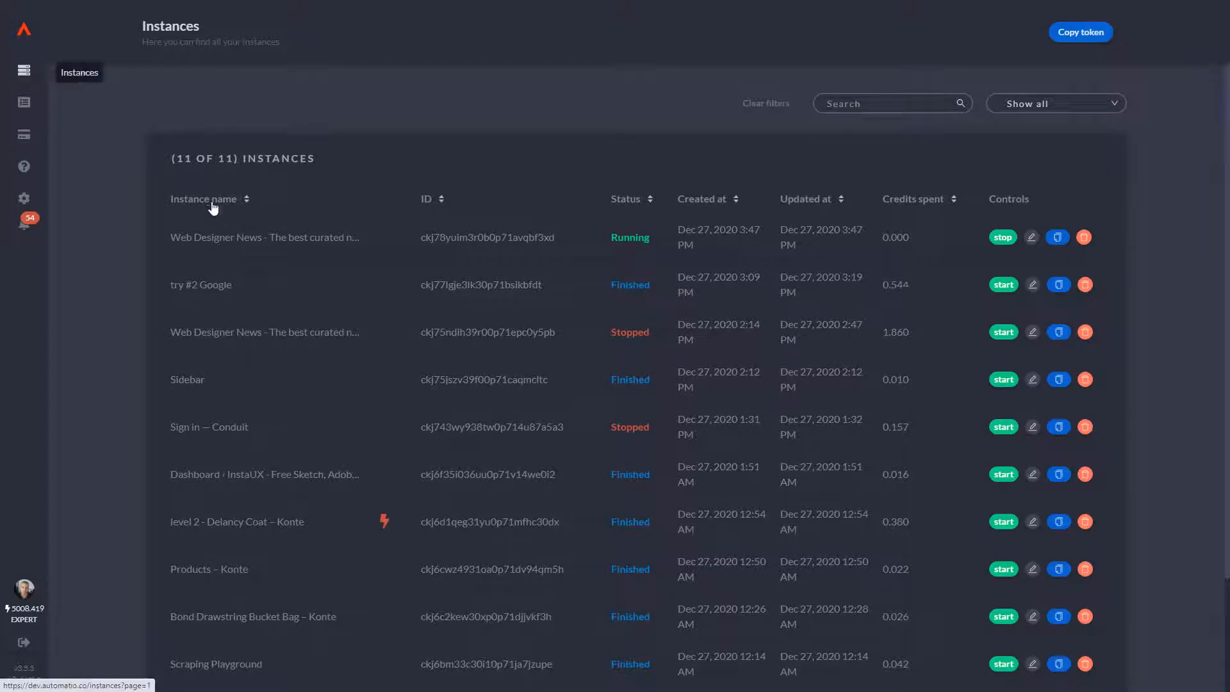
- Open the running Web Designer News instance and look over its status and extracted data rows
{"action": "left_click", "coordinate": [234, 240]}
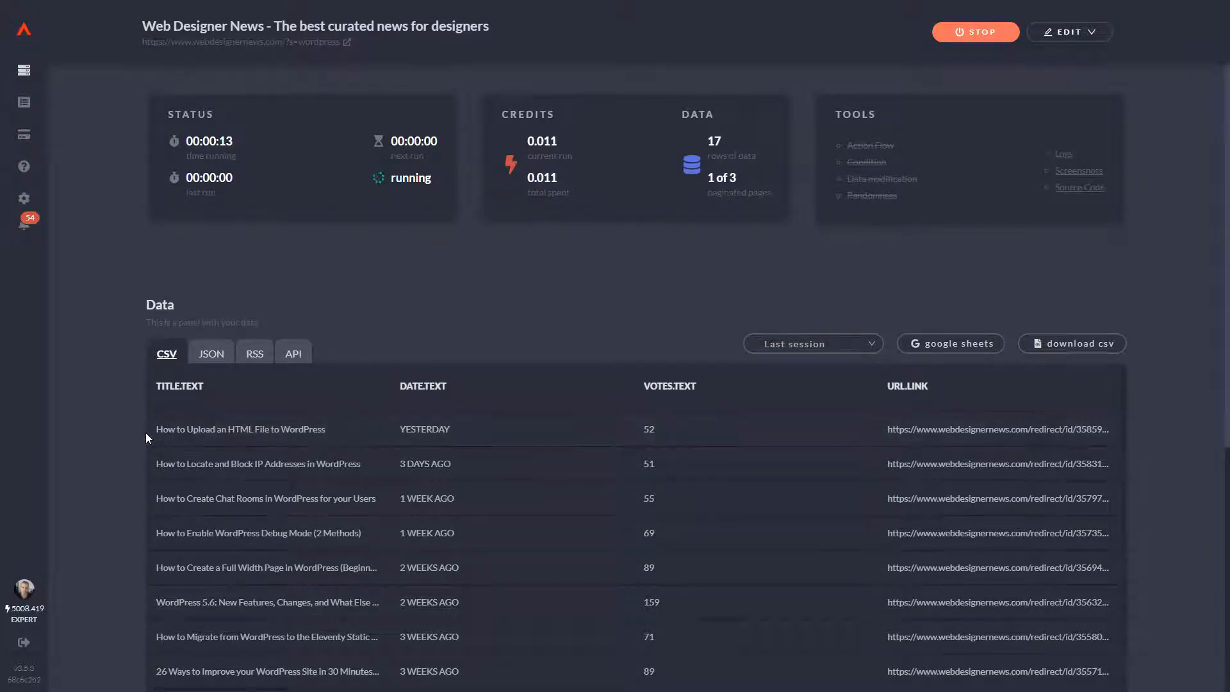
{"action": "scroll", "coordinate": [192, 423], "scroll_direction": "down", "scroll_amount": 1}
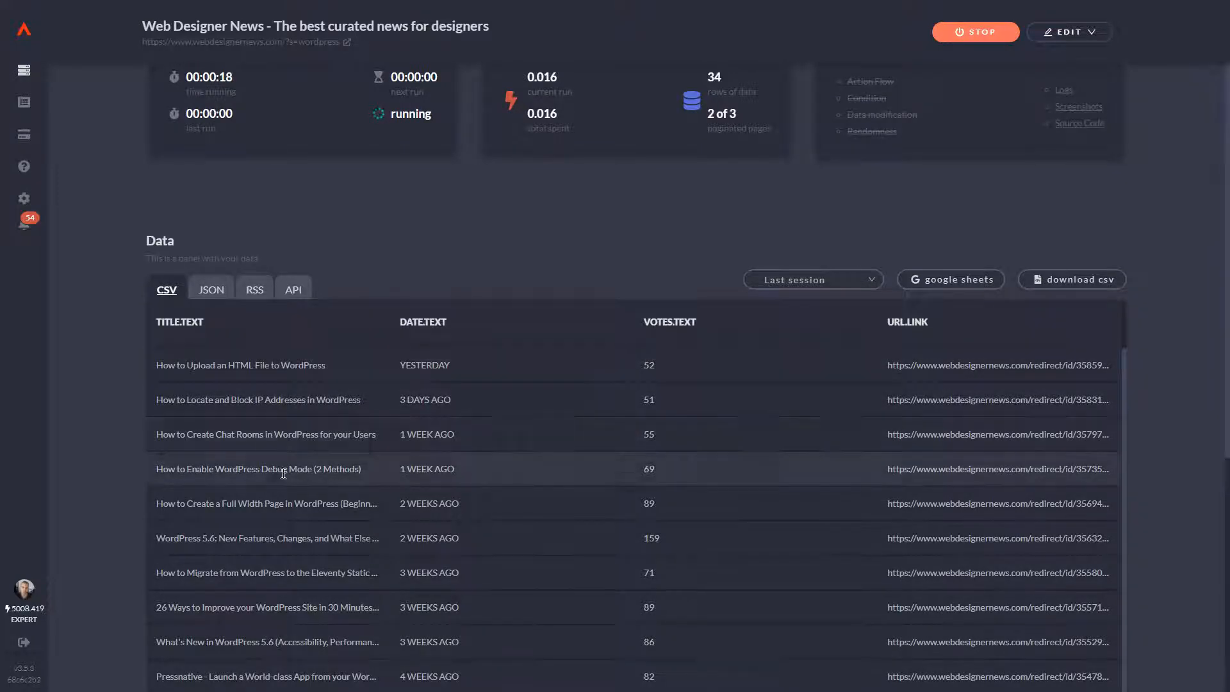
{"action": "scroll", "coordinate": [1105, 237], "scroll_direction": "up", "scroll_amount": 1}
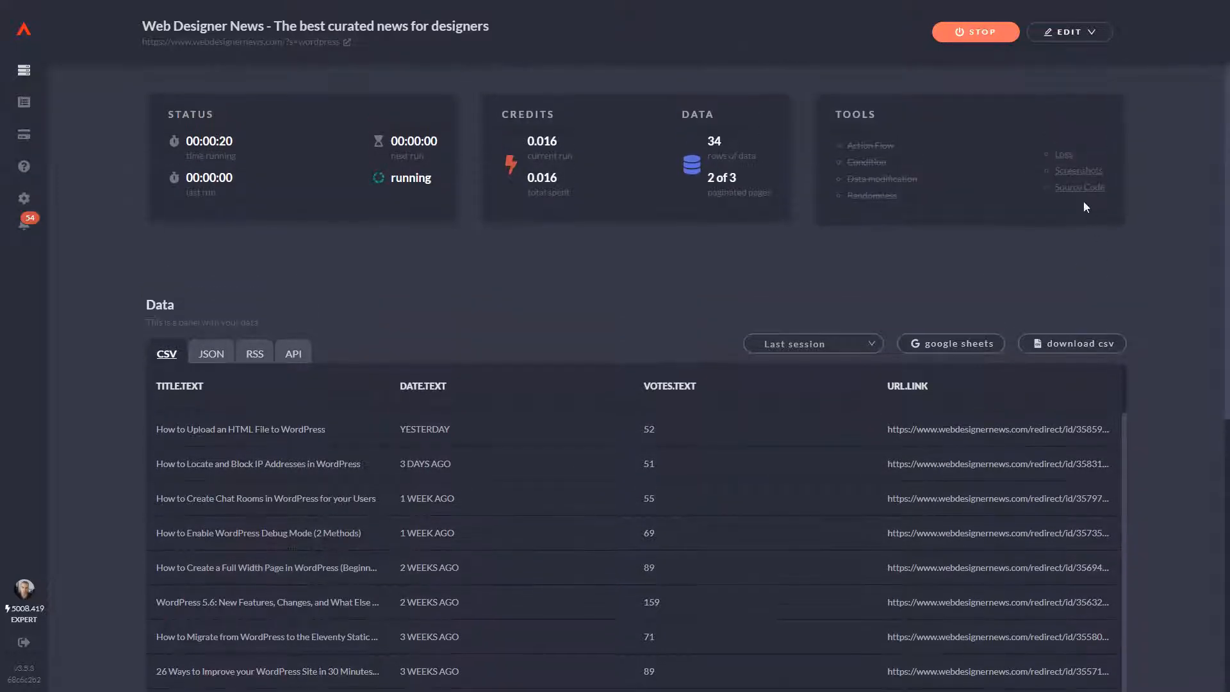
- Open the instance's logs and read through the input, extraction and pagination messages of the last session
{"action": "left_click", "coordinate": [1066, 157]}
{"action": "scroll", "coordinate": [1138, 450], "scroll_direction": "down", "scroll_amount": 2}
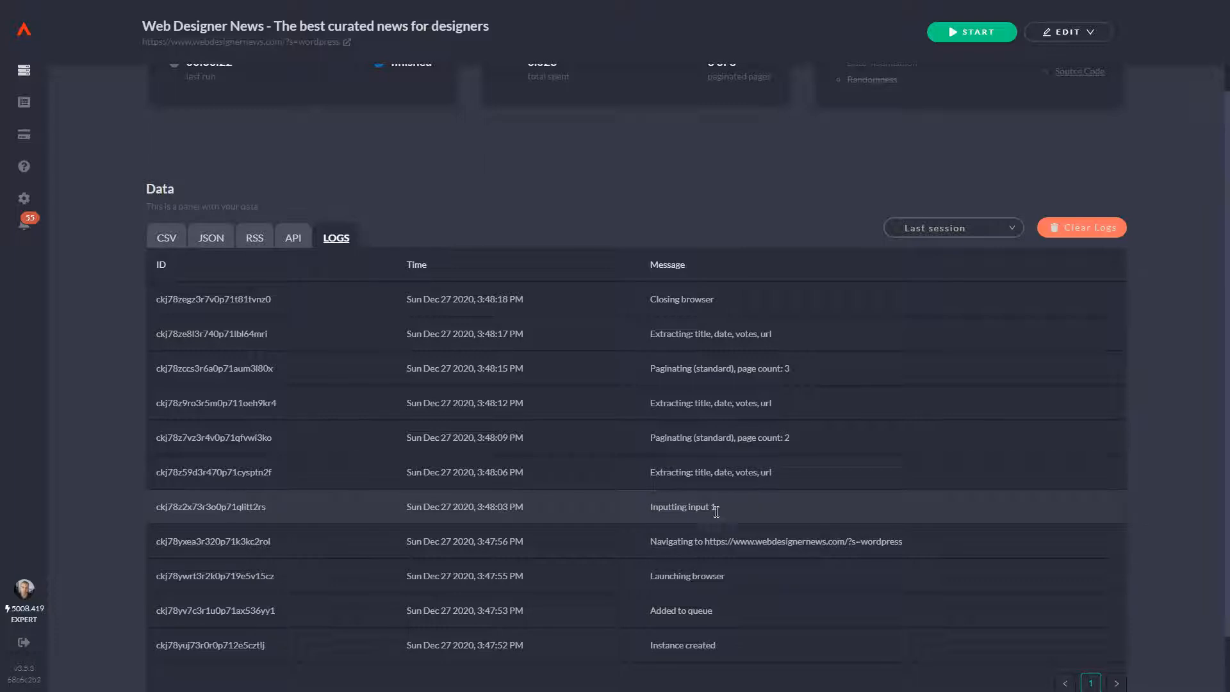
{"action": "left_click_drag", "start_coordinate": [724, 509], "coordinate": [688, 506]}
{"action": "left_click_drag", "start_coordinate": [824, 471], "coordinate": [667, 475]}
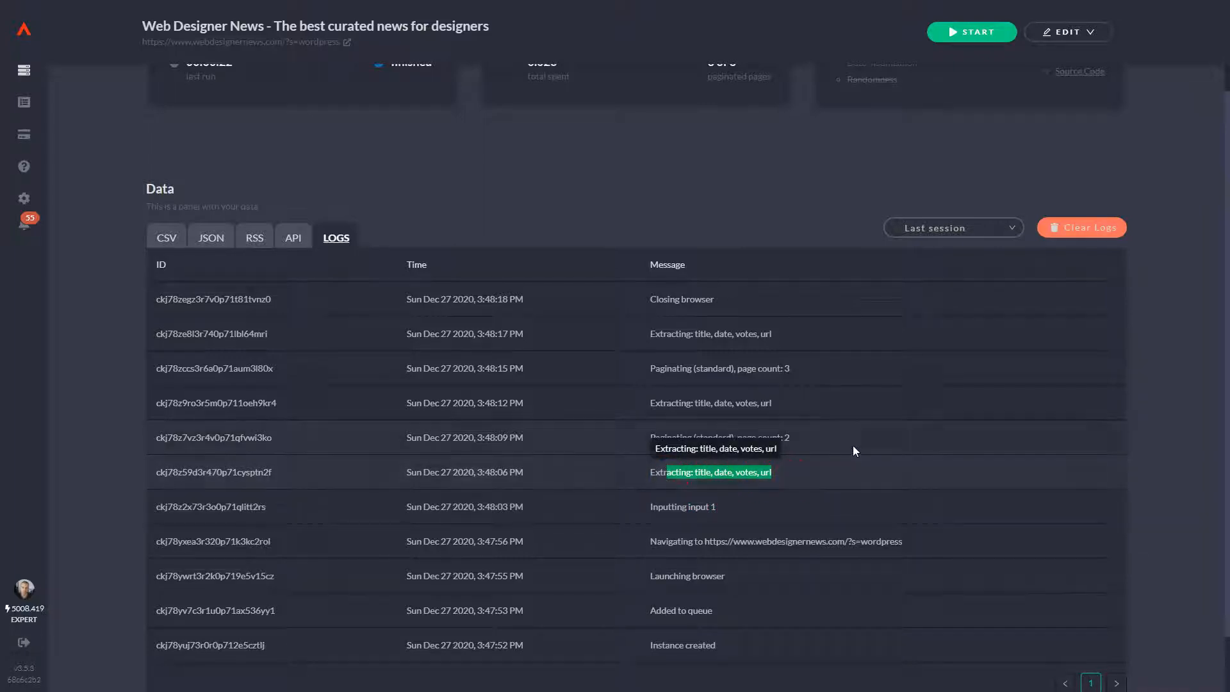
{"action": "left_click", "coordinate": [832, 445]}
{"action": "left_click_drag", "start_coordinate": [819, 443], "coordinate": [667, 440]}
{"action": "left_click_drag", "start_coordinate": [834, 412], "coordinate": [714, 407]}
{"action": "left_click_drag", "start_coordinate": [834, 370], "coordinate": [735, 367]}
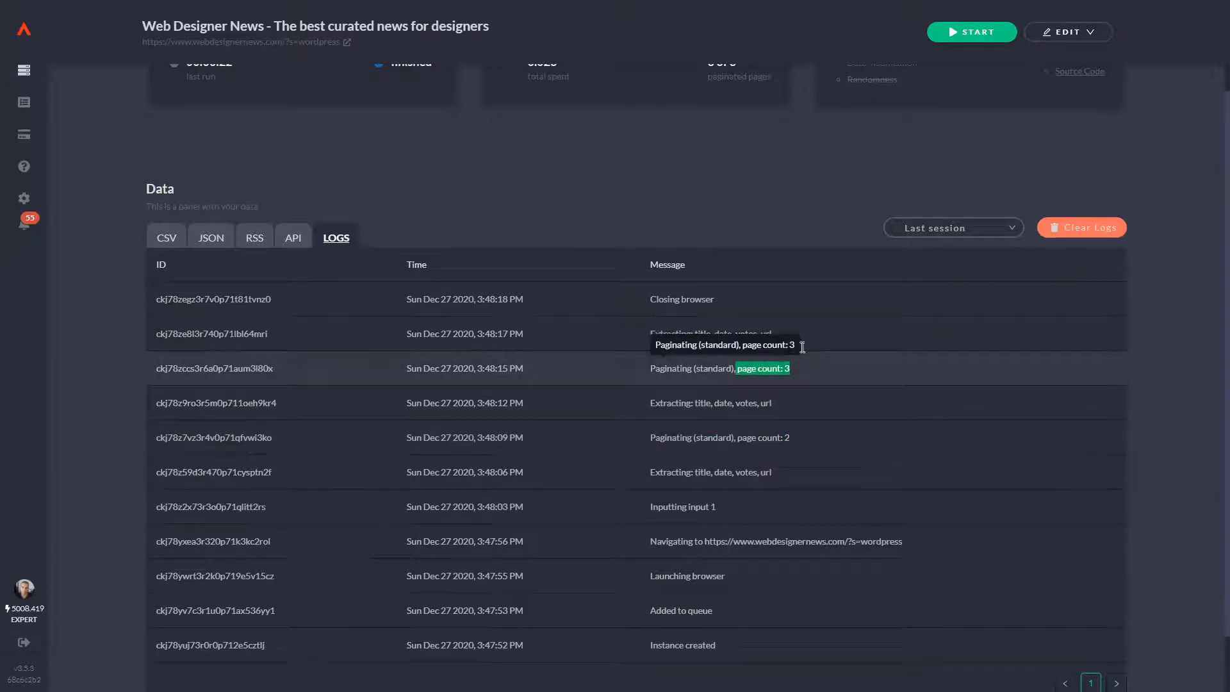
{"action": "left_click_drag", "start_coordinate": [801, 344], "coordinate": [712, 340]}
{"action": "left_click", "coordinate": [856, 189]}
{"action": "scroll", "coordinate": [885, 311], "scroll_direction": "up", "scroll_amount": 2}
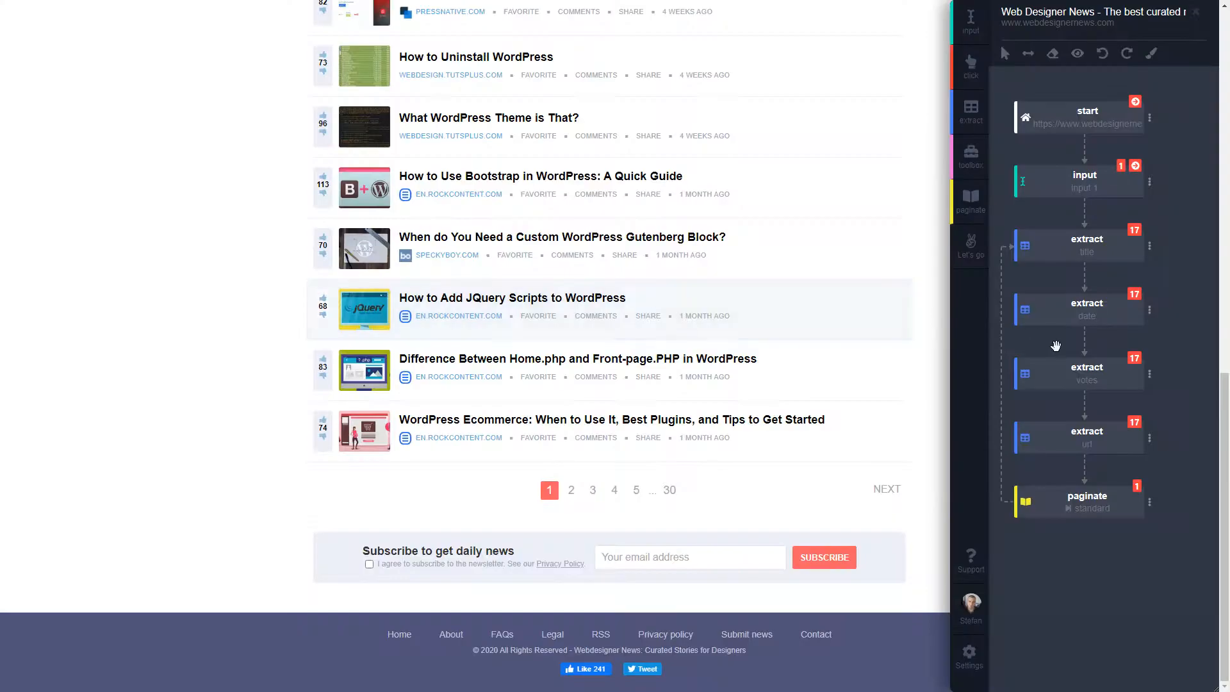
{"action": "scroll", "coordinate": [679, 359], "scroll_direction": "up", "scroll_amount": 20}
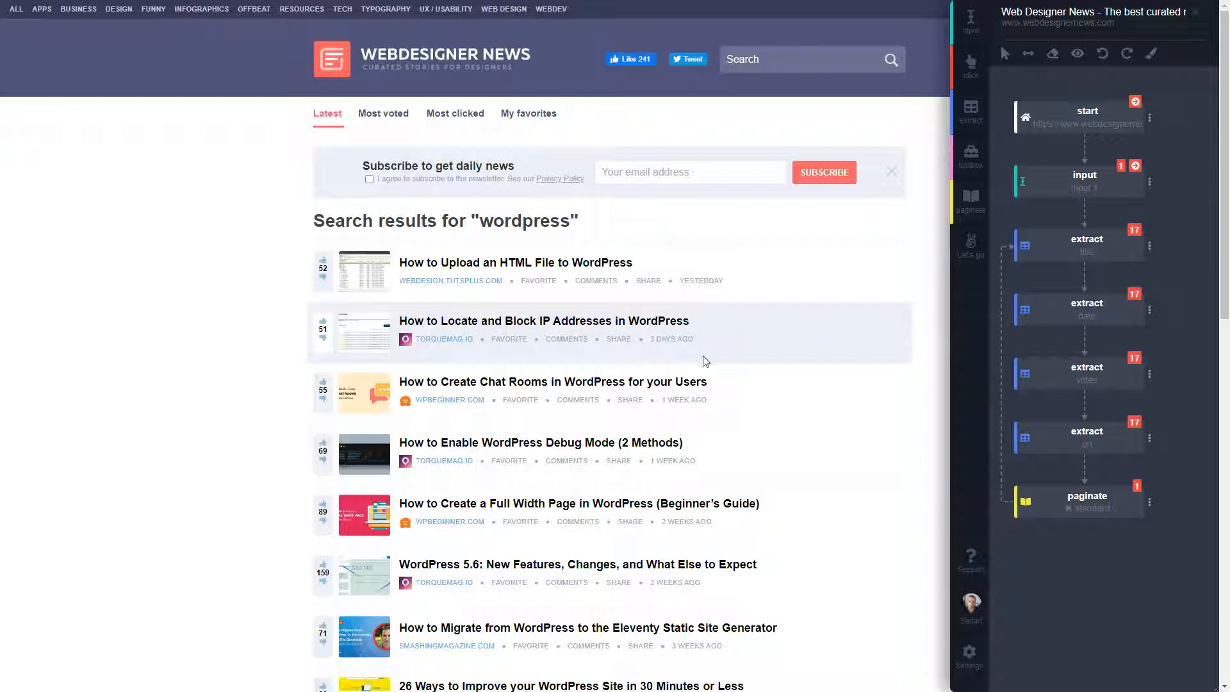
{"action": "scroll", "coordinate": [680, 562], "scroll_direction": "down", "scroll_amount": 8}
{"action": "scroll", "coordinate": [680, 562], "scroll_direction": "down", "scroll_amount": 4}
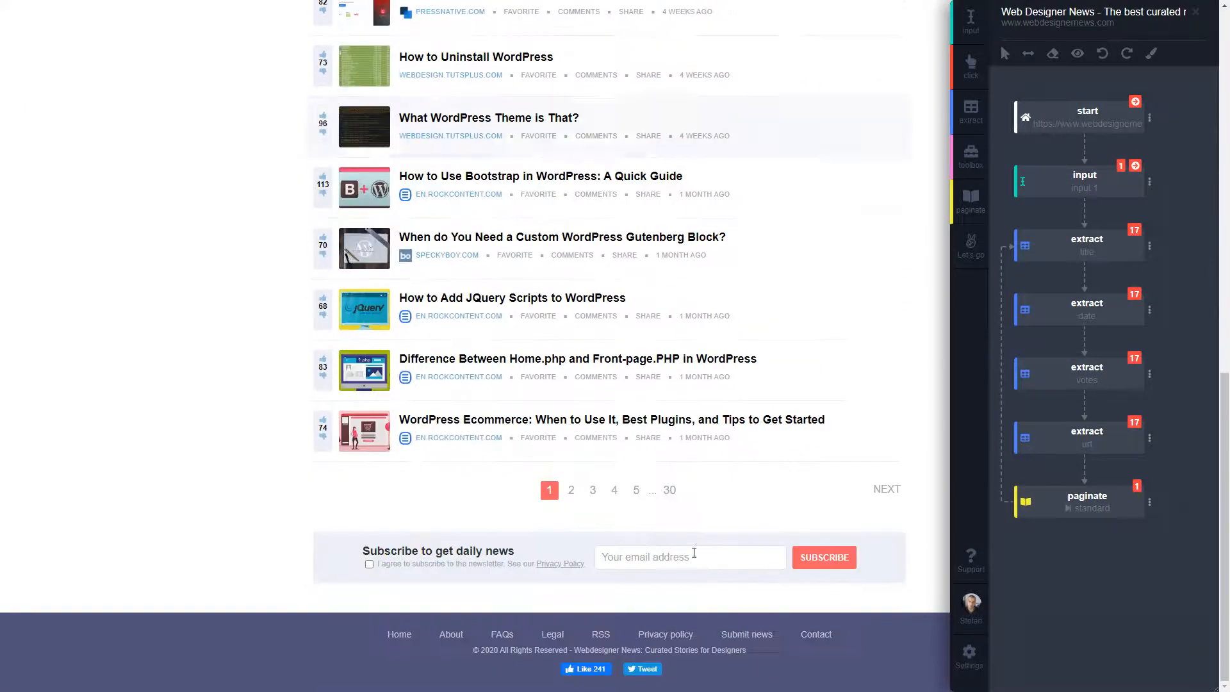
{"action": "scroll", "coordinate": [788, 482], "scroll_direction": "up", "scroll_amount": 12}
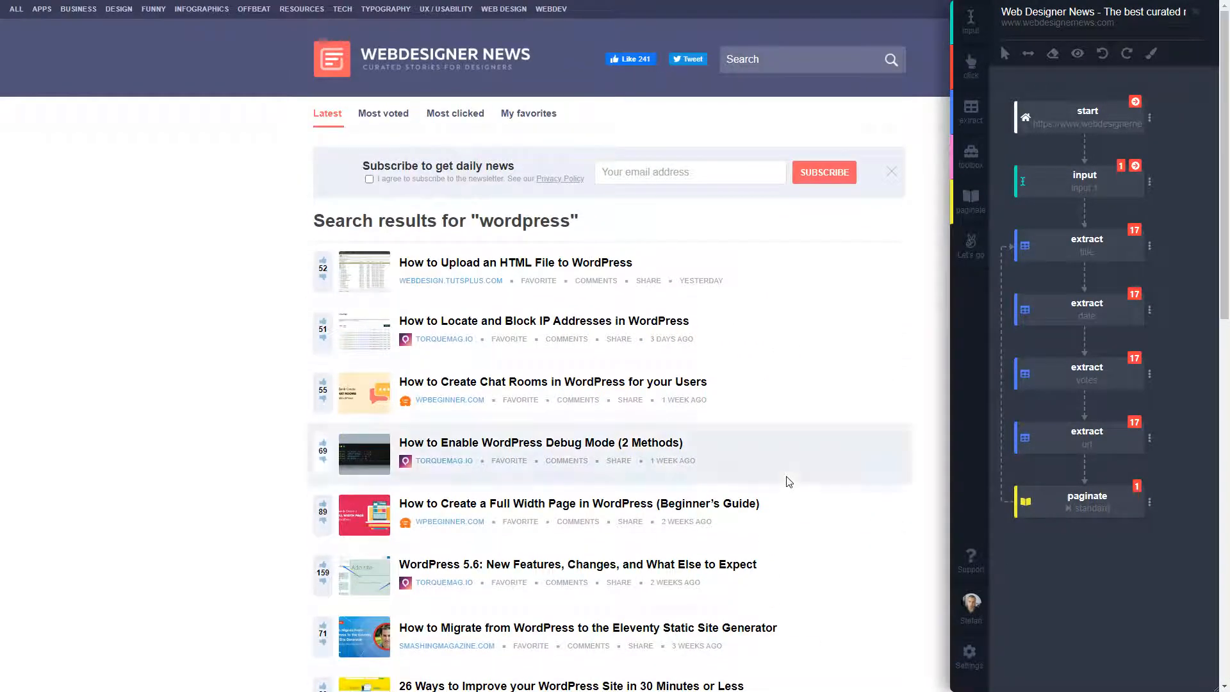
- Examine the input action's options, including Dynamic input and Enter key
{"action": "mouse_move", "coordinate": [1138, 197]}
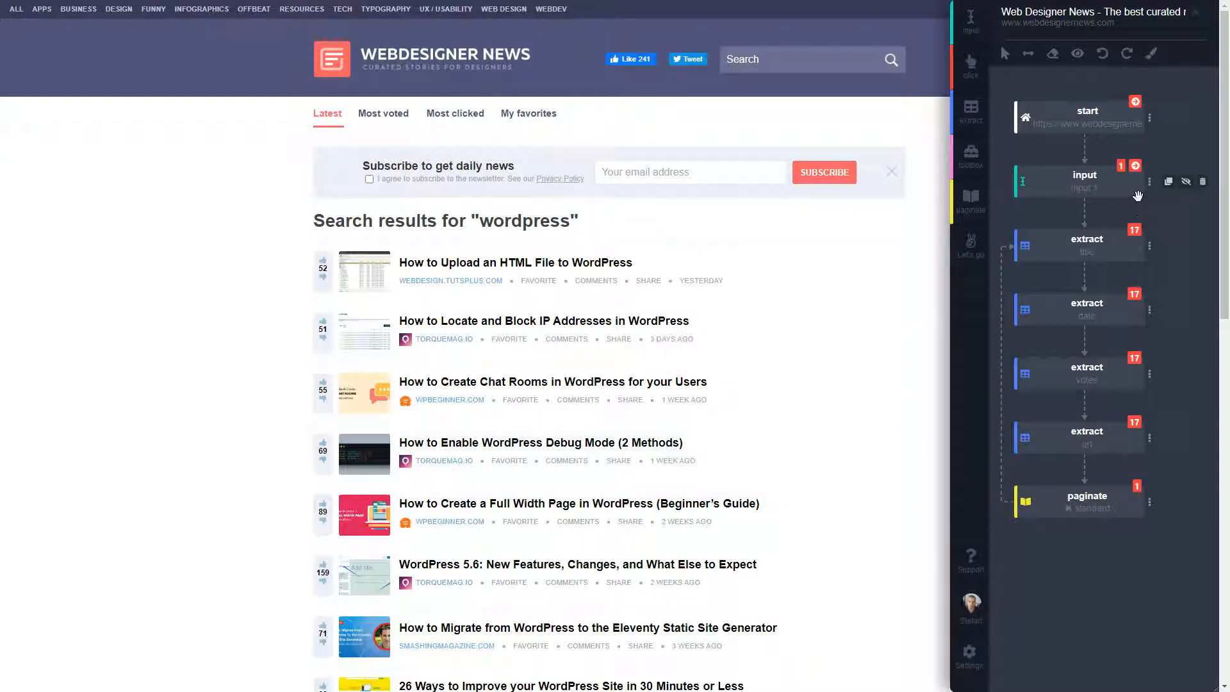
{"action": "left_click", "coordinate": [1149, 183]}
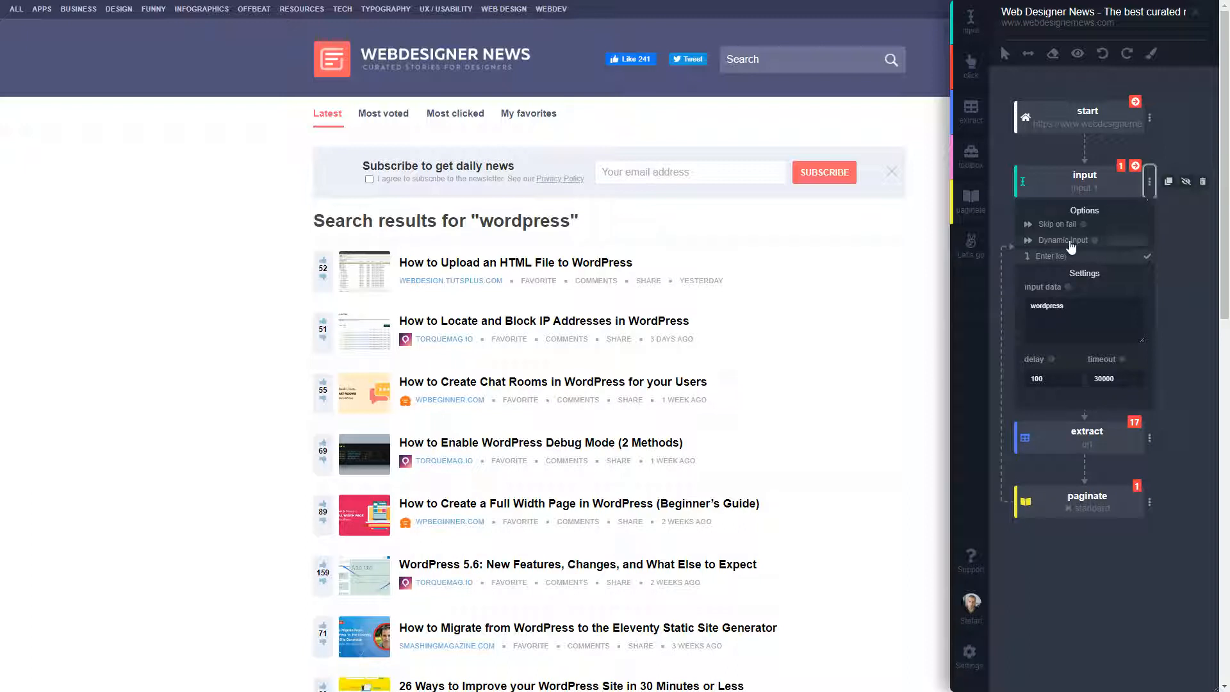
{"action": "left_click", "coordinate": [1012, 162]}
- Try the dynamic data type on the start action, view its source choices, and restore the static type
{"action": "left_click", "coordinate": [1149, 119]}
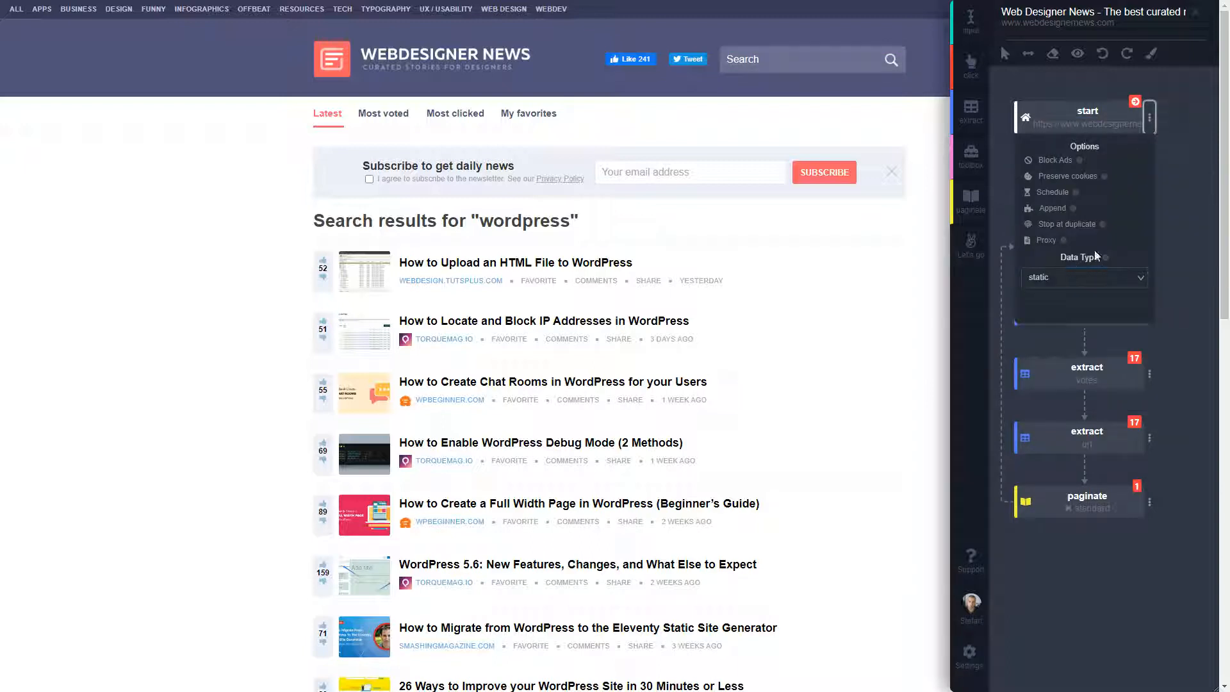
{"action": "left_click", "coordinate": [1142, 280]}
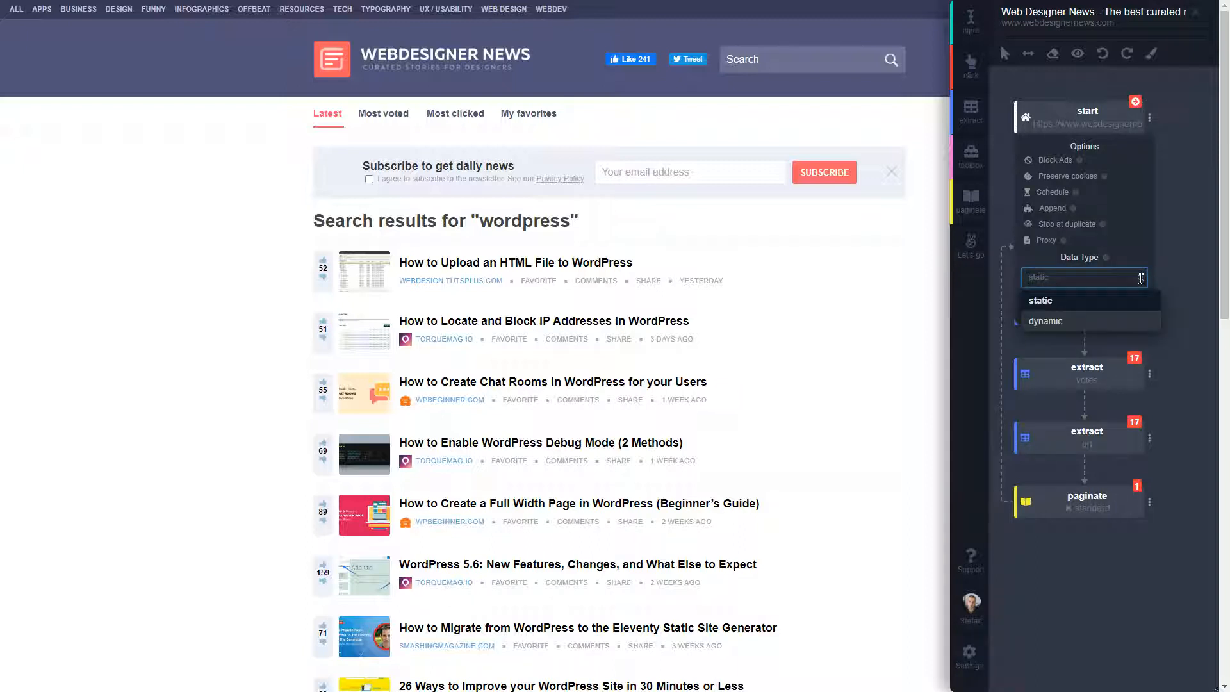
{"action": "left_click", "coordinate": [1054, 324]}
{"action": "left_click", "coordinate": [1061, 306]}
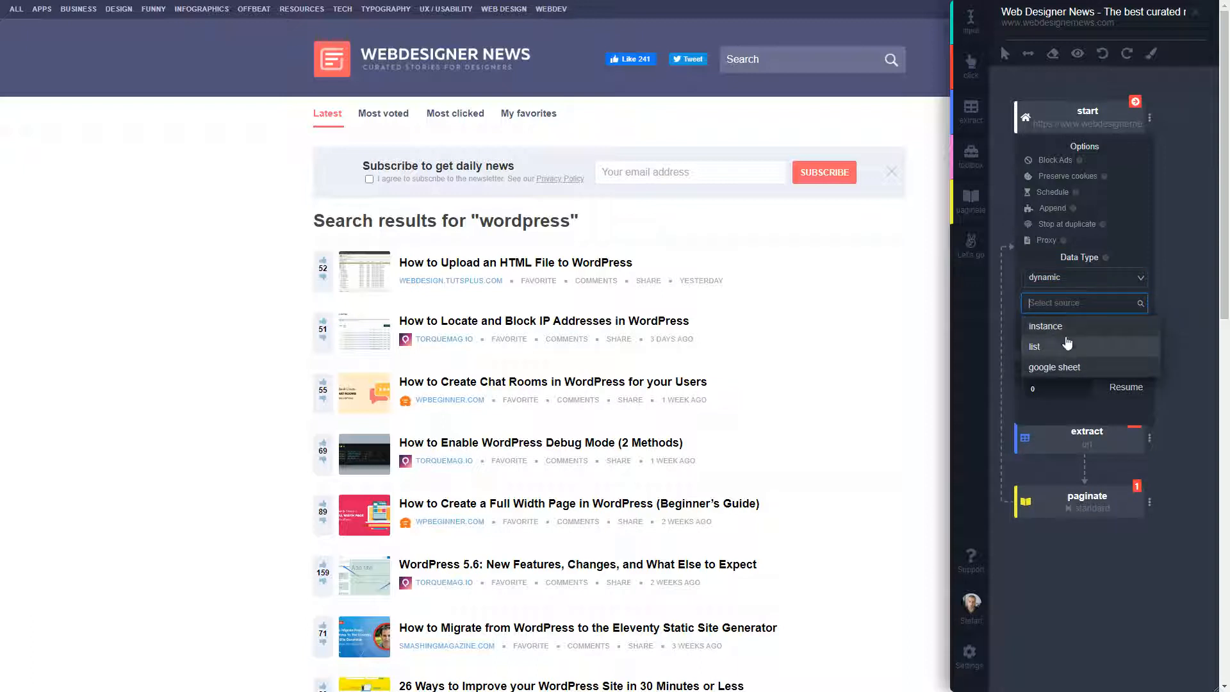
{"action": "left_click", "coordinate": [1073, 278]}
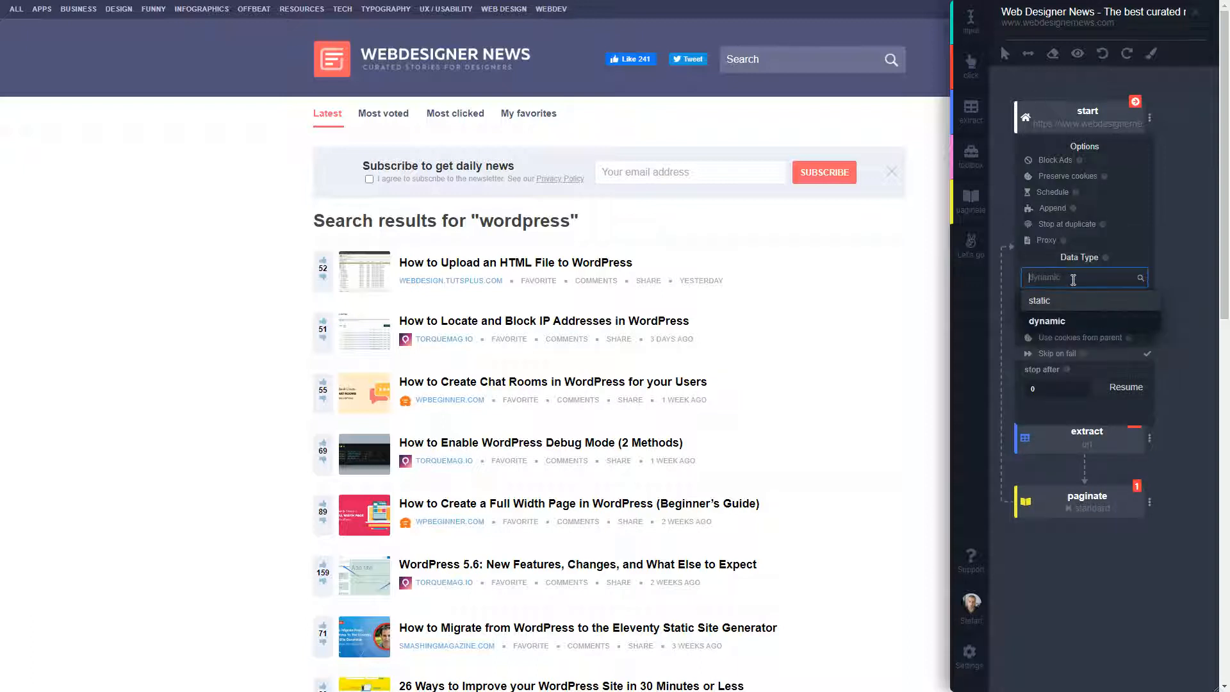
{"action": "left_click", "coordinate": [1054, 296]}
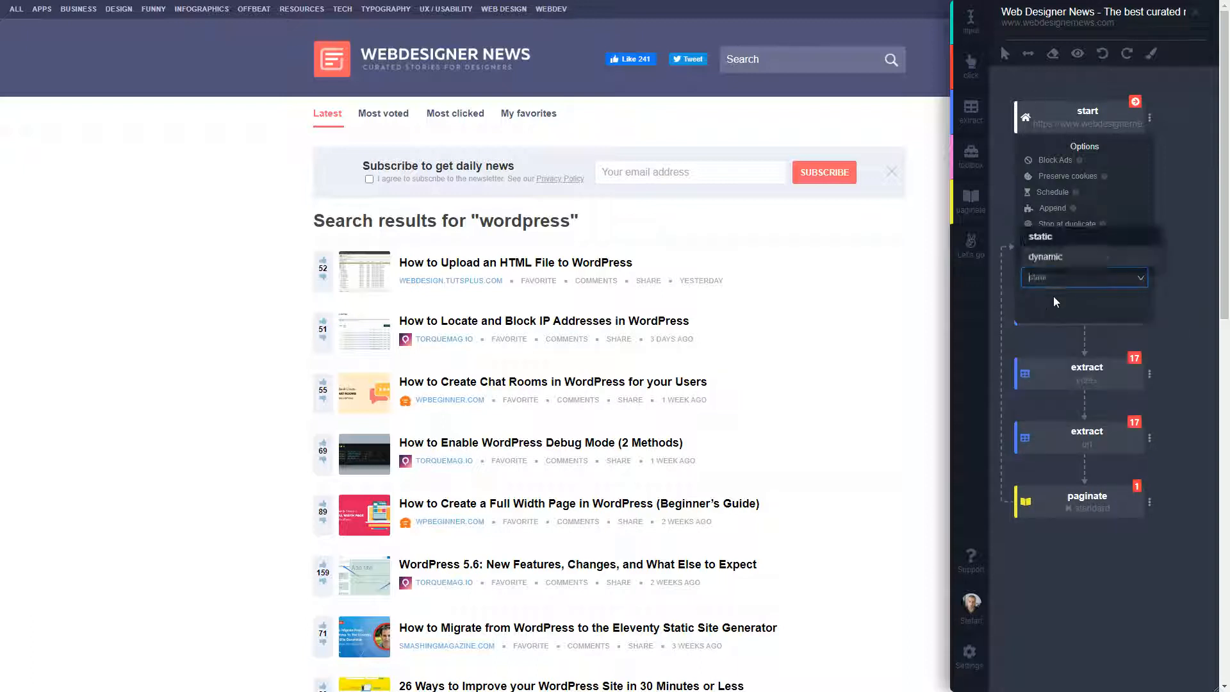
{"action": "left_click", "coordinate": [1007, 82]}
- Enable Dynamic input on the input action, using the list source "Sidebar tags" with property 1.text
{"action": "left_click", "coordinate": [1150, 195]}
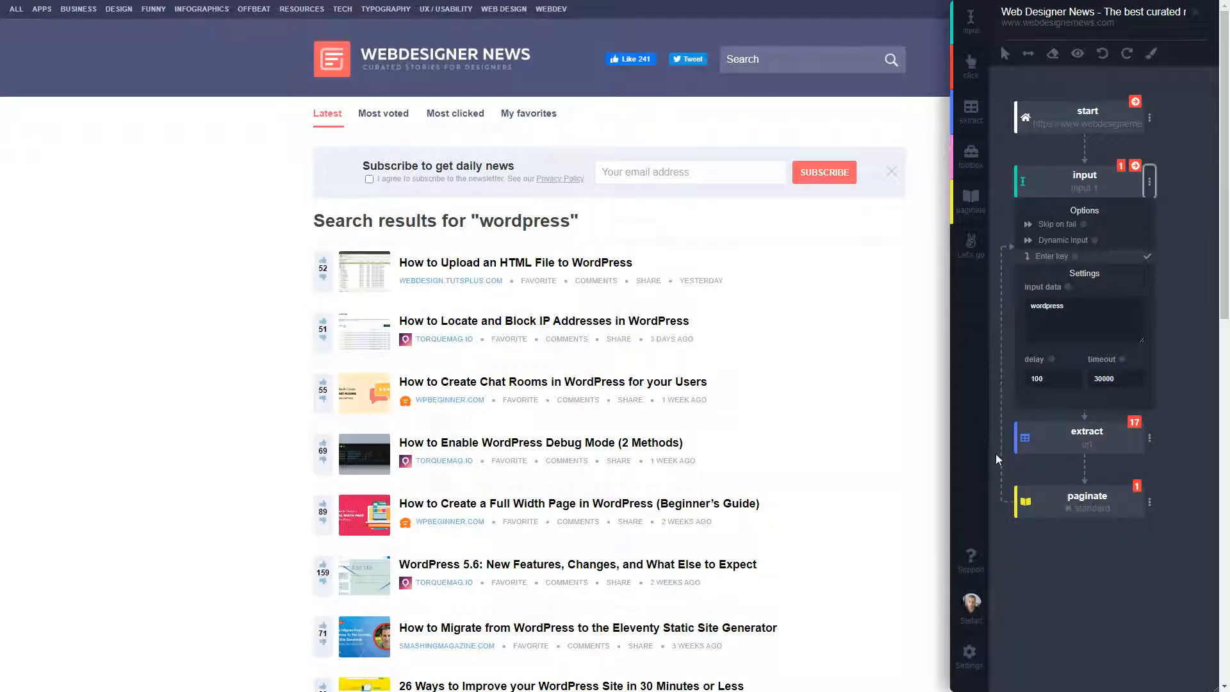
{"action": "left_click", "coordinate": [1063, 240]}
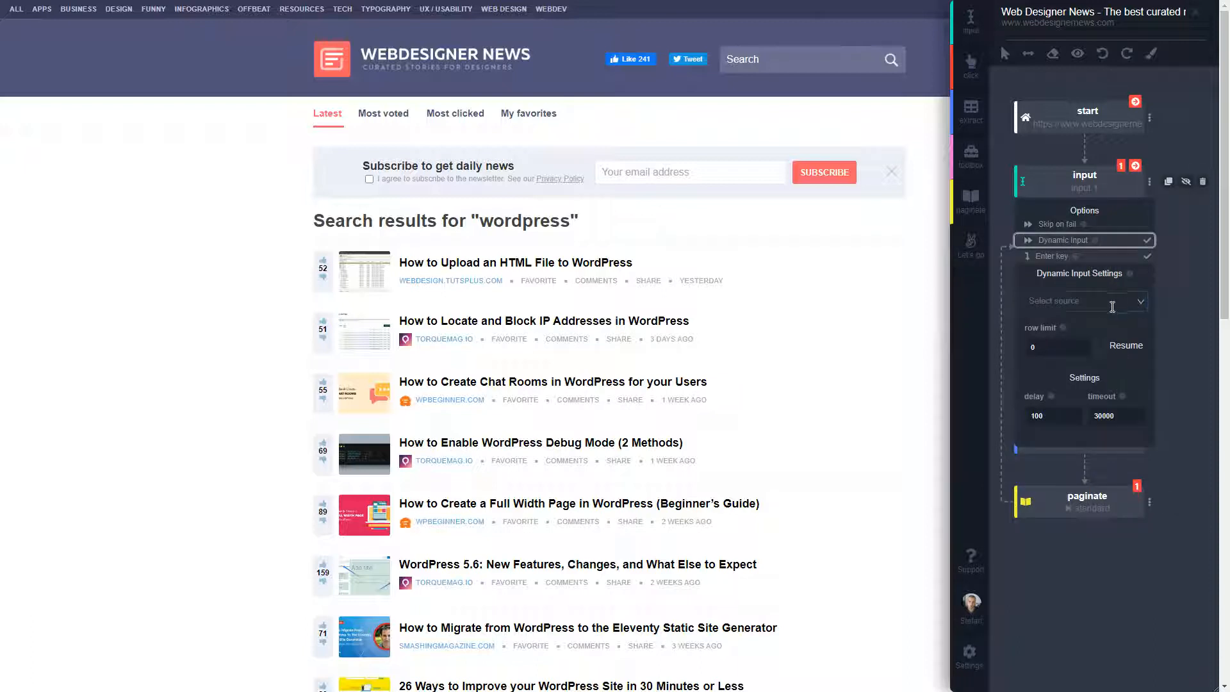
{"action": "left_click", "coordinate": [1082, 301]}
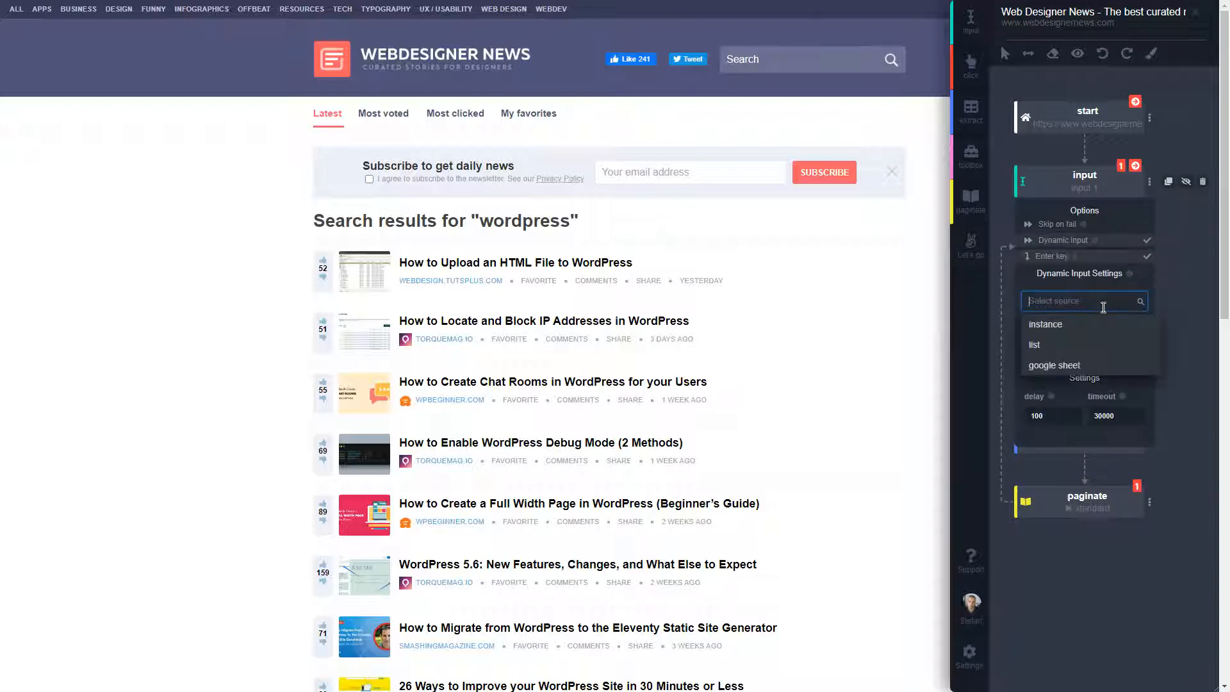
{"action": "left_click", "coordinate": [1058, 345]}
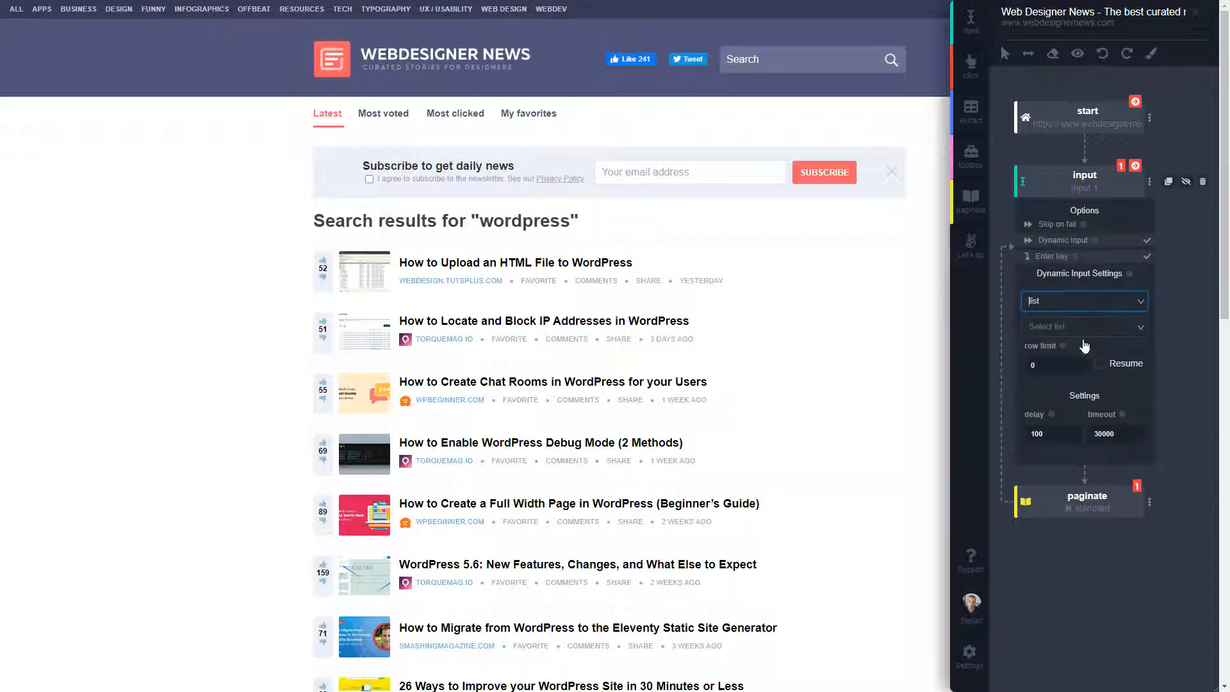
{"action": "left_click", "coordinate": [1086, 328]}
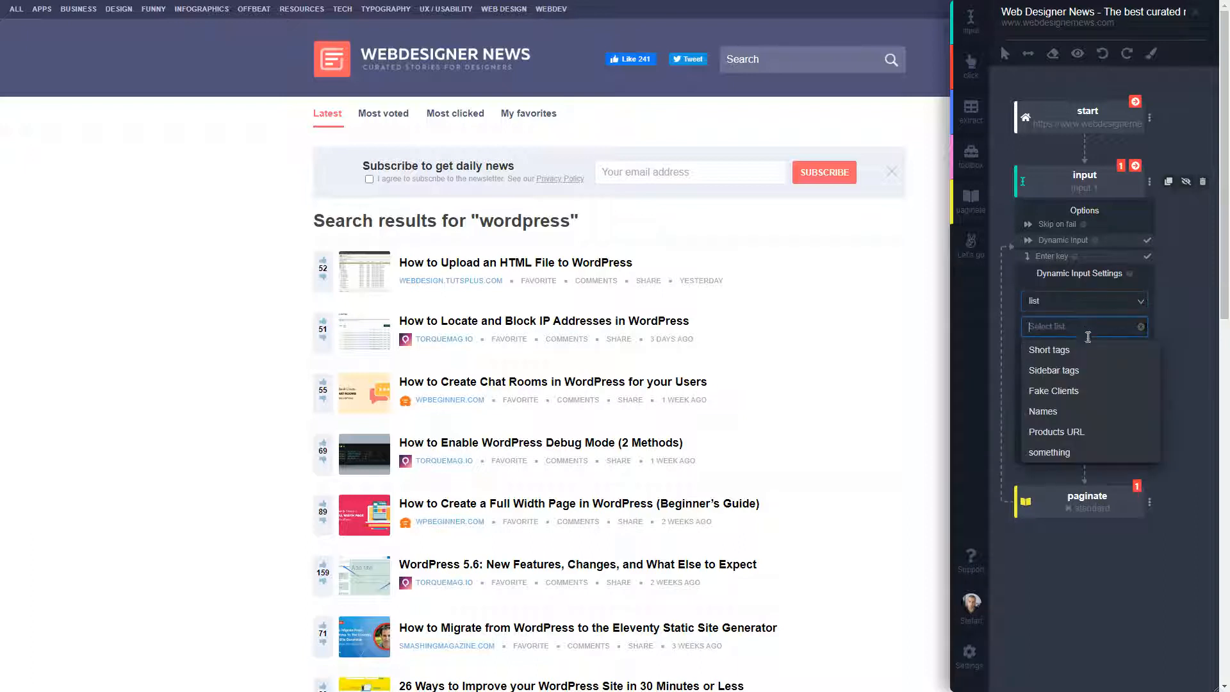
{"action": "left_click", "coordinate": [1076, 370]}
{"action": "left_click", "coordinate": [1088, 354]}
{"action": "left_click", "coordinate": [1065, 374]}
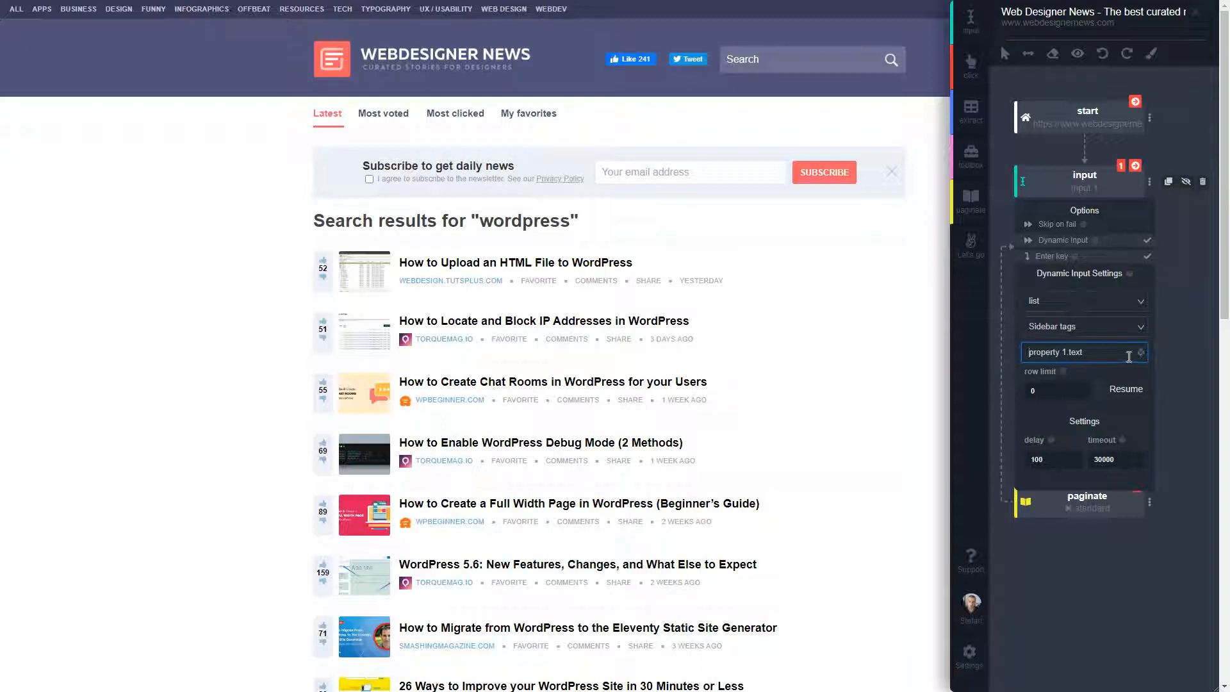
{"action": "left_click", "coordinate": [1139, 191]}
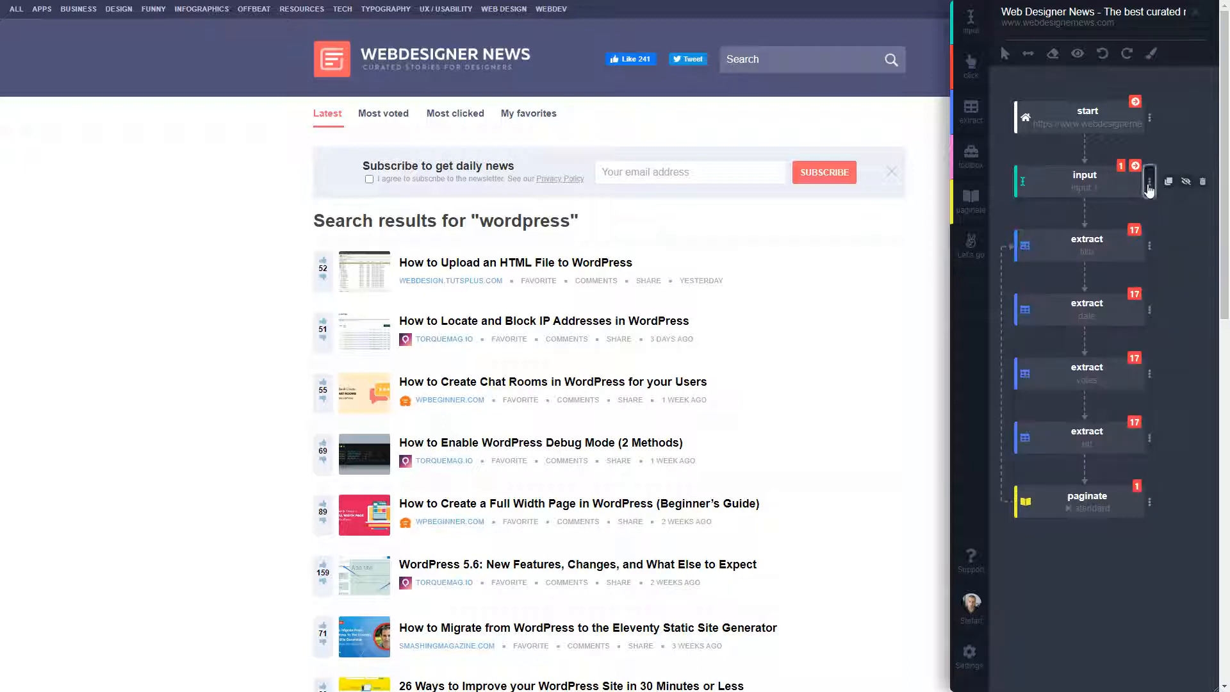
- Turn off the input action's Enter key option and test-run the action twice on the site's search box
{"action": "left_click", "coordinate": [1147, 183]}
{"action": "left_click", "coordinate": [1053, 257]}
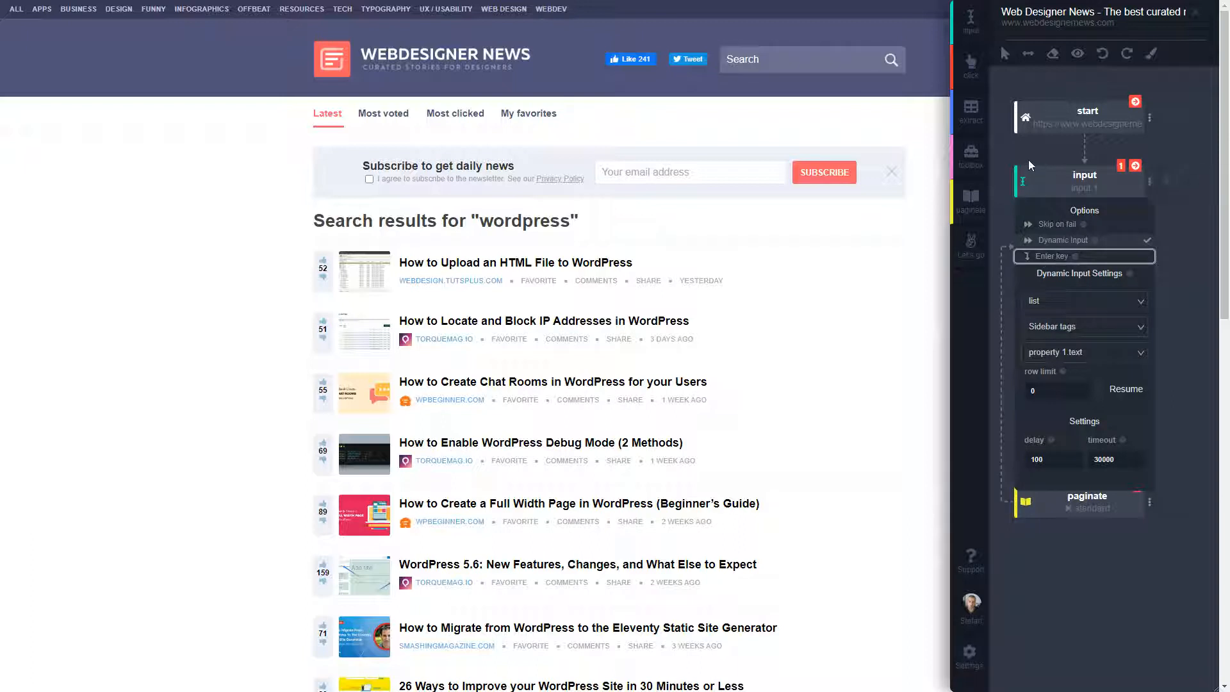
{"action": "left_click", "coordinate": [1141, 181]}
{"action": "left_click", "coordinate": [1135, 166]}
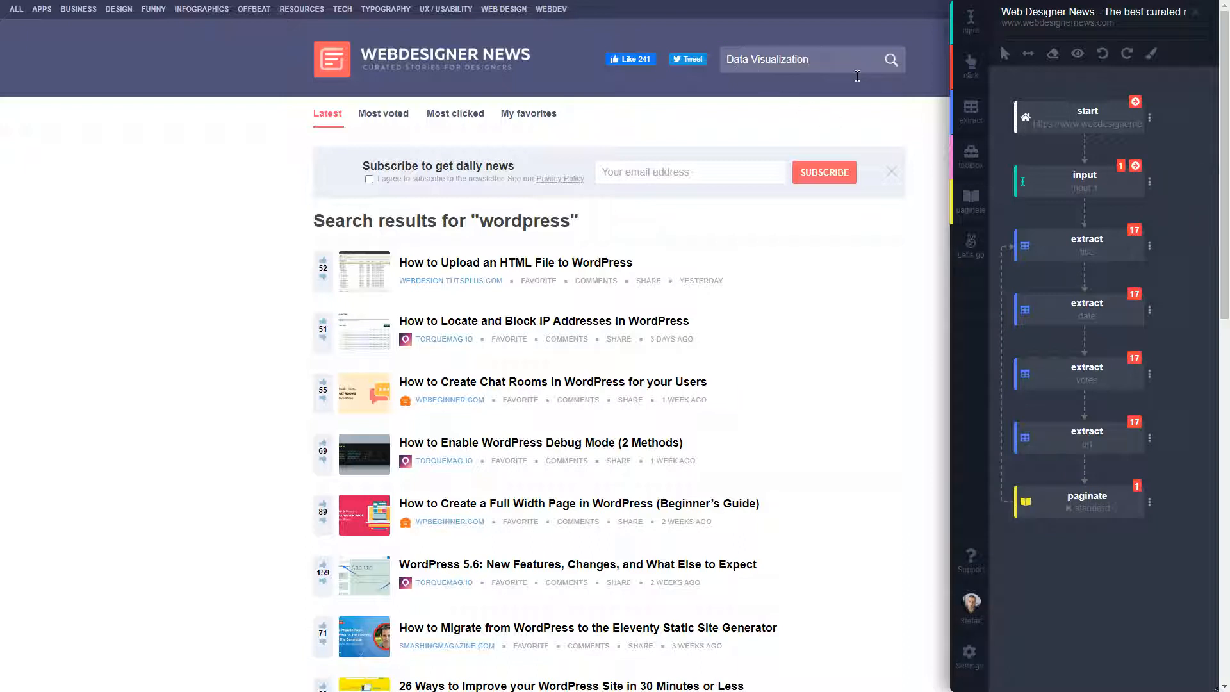
{"action": "left_click", "coordinate": [1135, 167]}
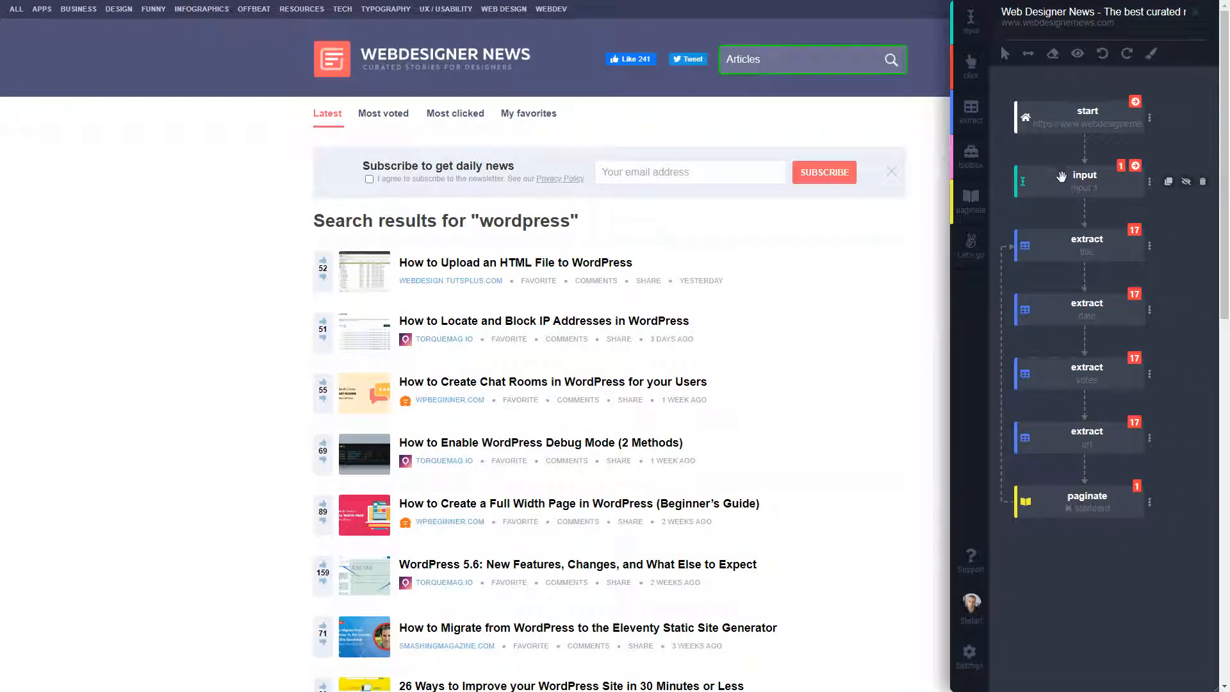
- Review the input action's dynamic list settings and the titles matched by the title extract action
{"action": "left_click", "coordinate": [1149, 184]}
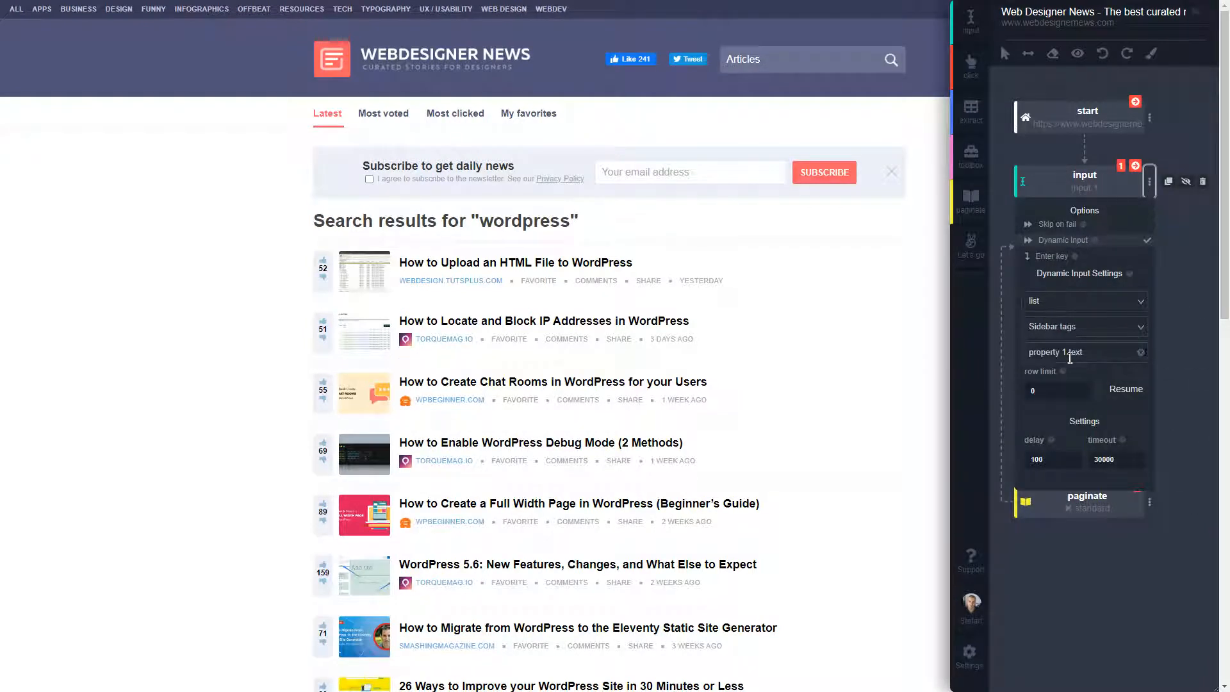
{"action": "left_click", "coordinate": [1016, 156]}
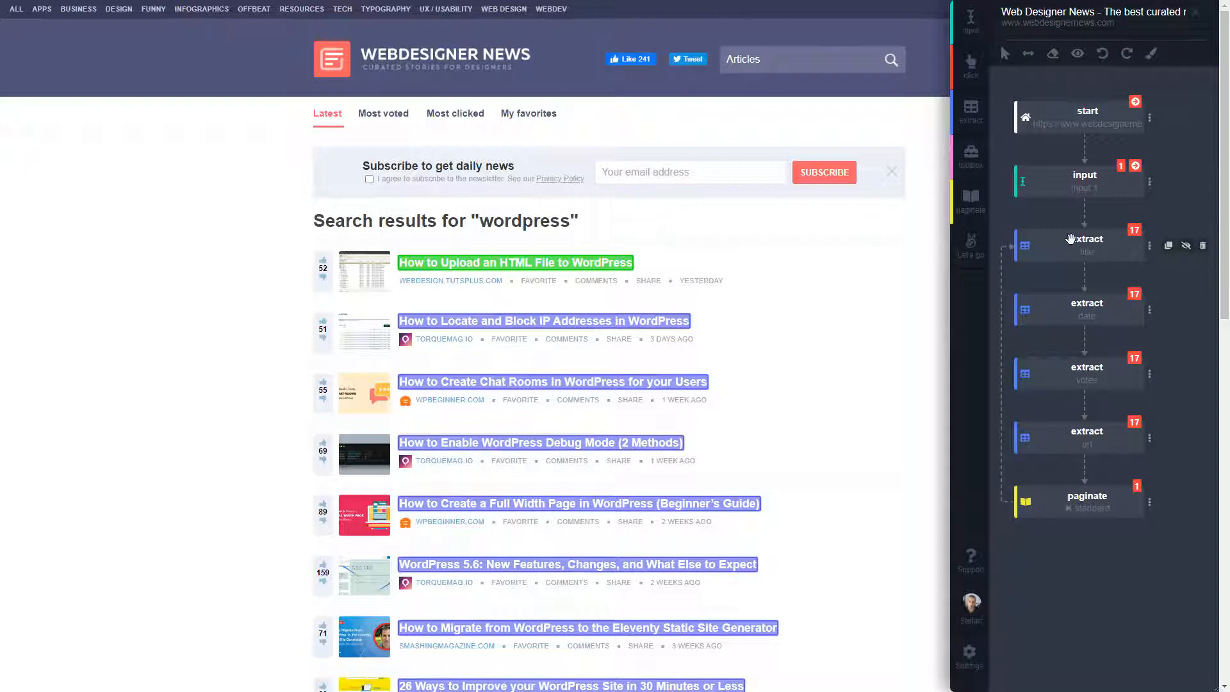
{"action": "scroll", "coordinate": [581, 467], "scroll_direction": "down", "scroll_amount": 5}
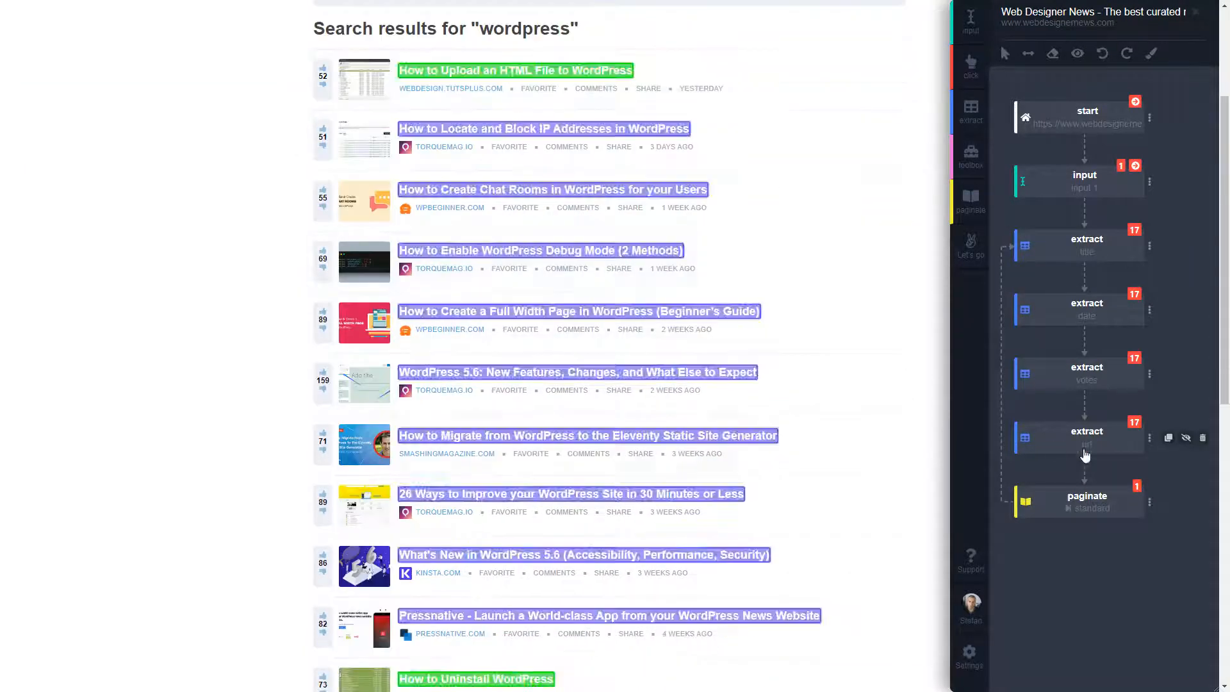
{"action": "scroll", "coordinate": [608, 365], "scroll_direction": "up", "scroll_amount": 5}
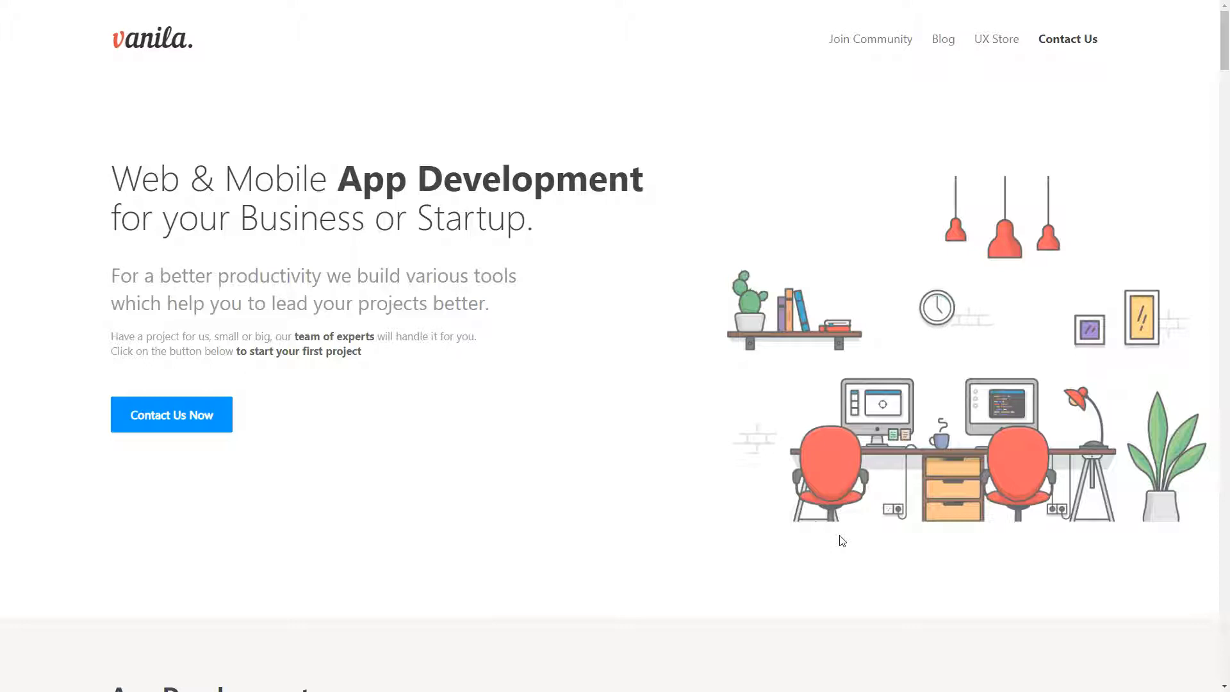
- Open the bot builder on the Vanila page and add a toolbox action with the Wait option after the start action
{"action": "key", "text": "alt+a"}
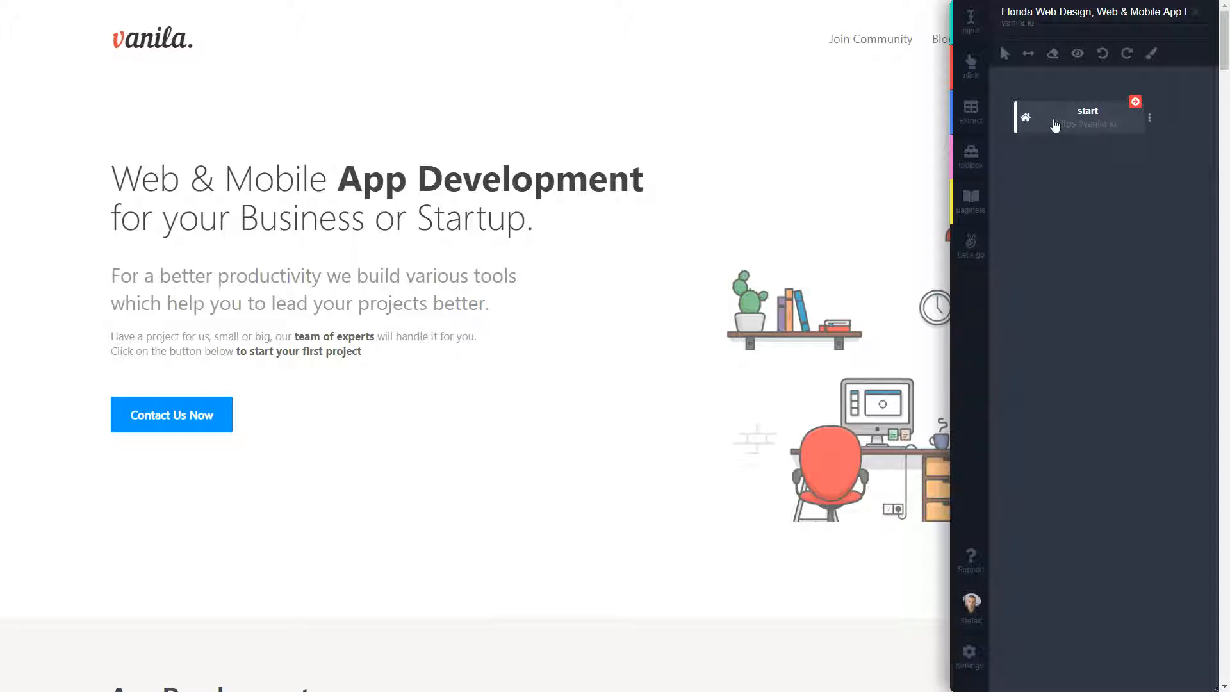
{"action": "left_click", "coordinate": [970, 21]}
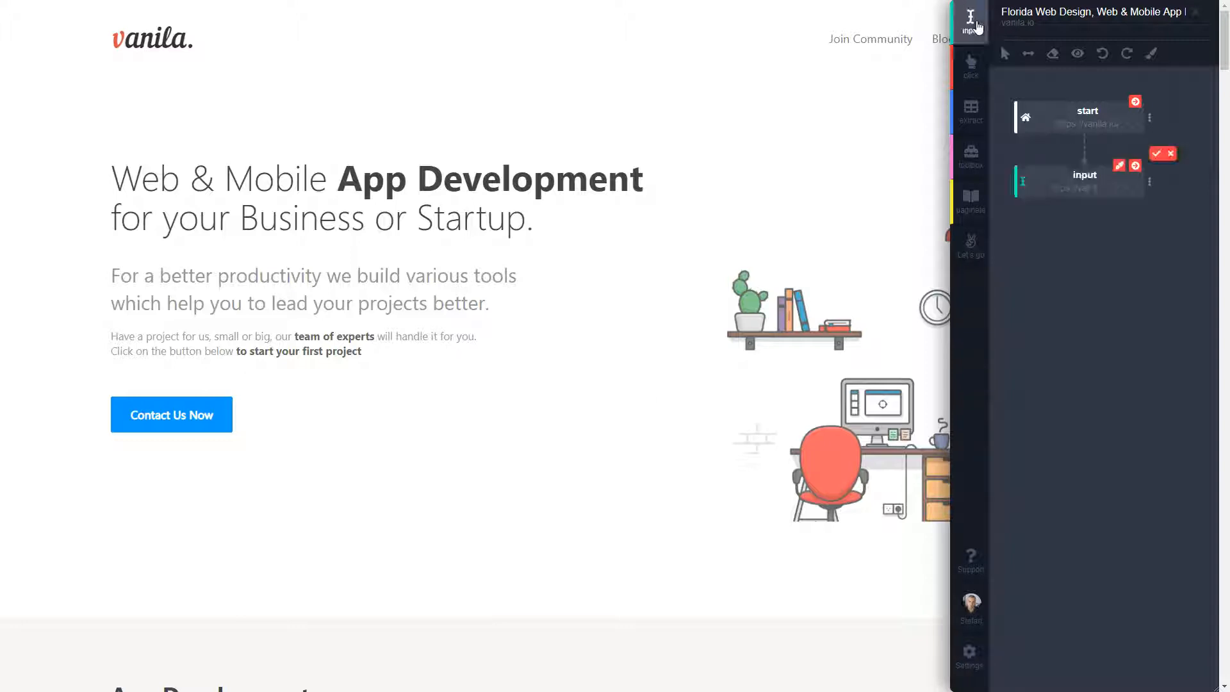
{"action": "left_click", "coordinate": [1200, 184]}
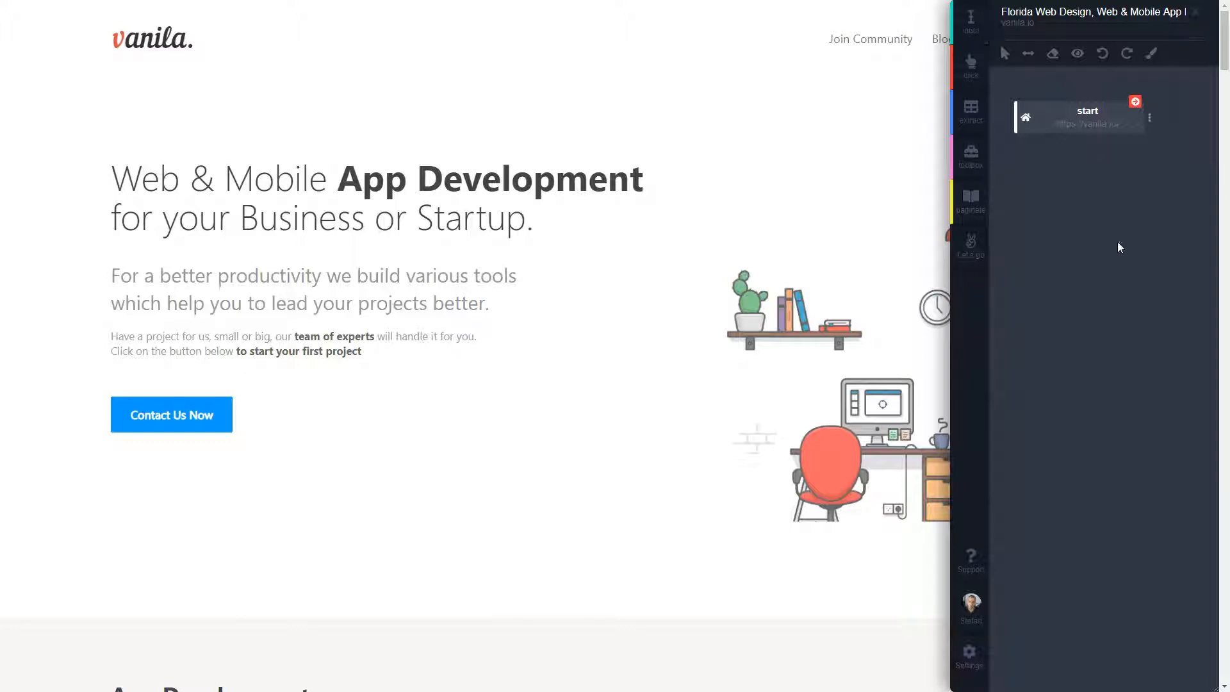
{"action": "left_click", "coordinate": [970, 154]}
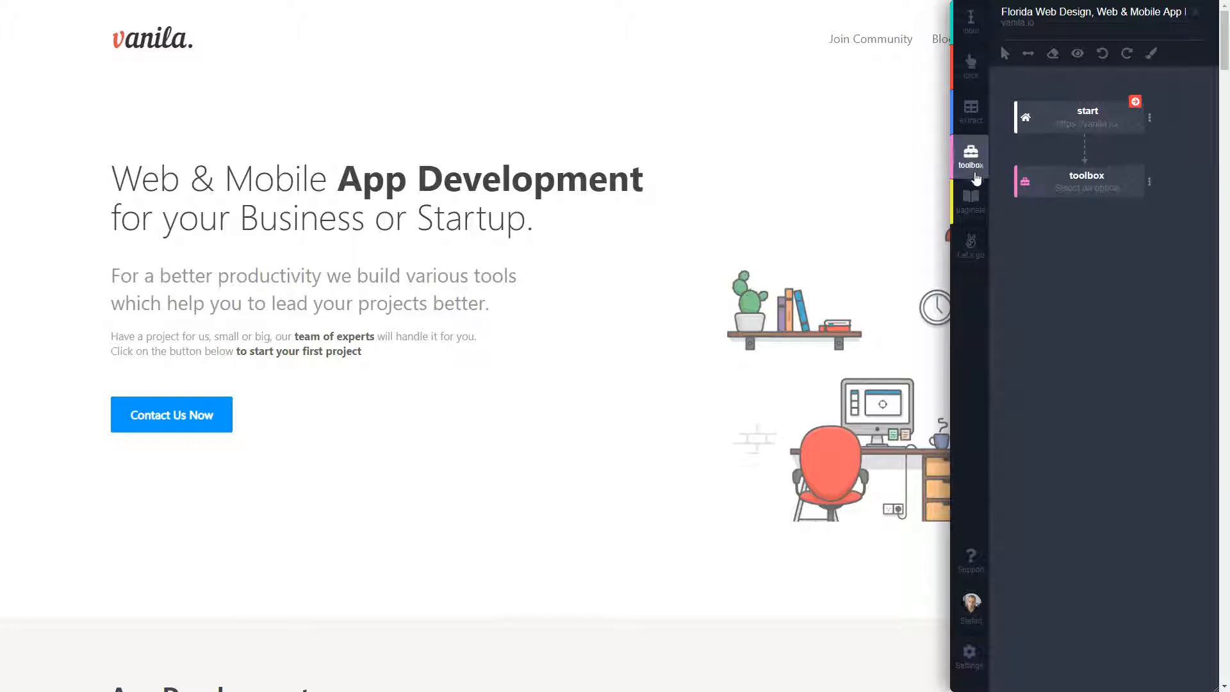
{"action": "left_click", "coordinate": [1143, 183]}
{"action": "left_click", "coordinate": [1044, 353]}
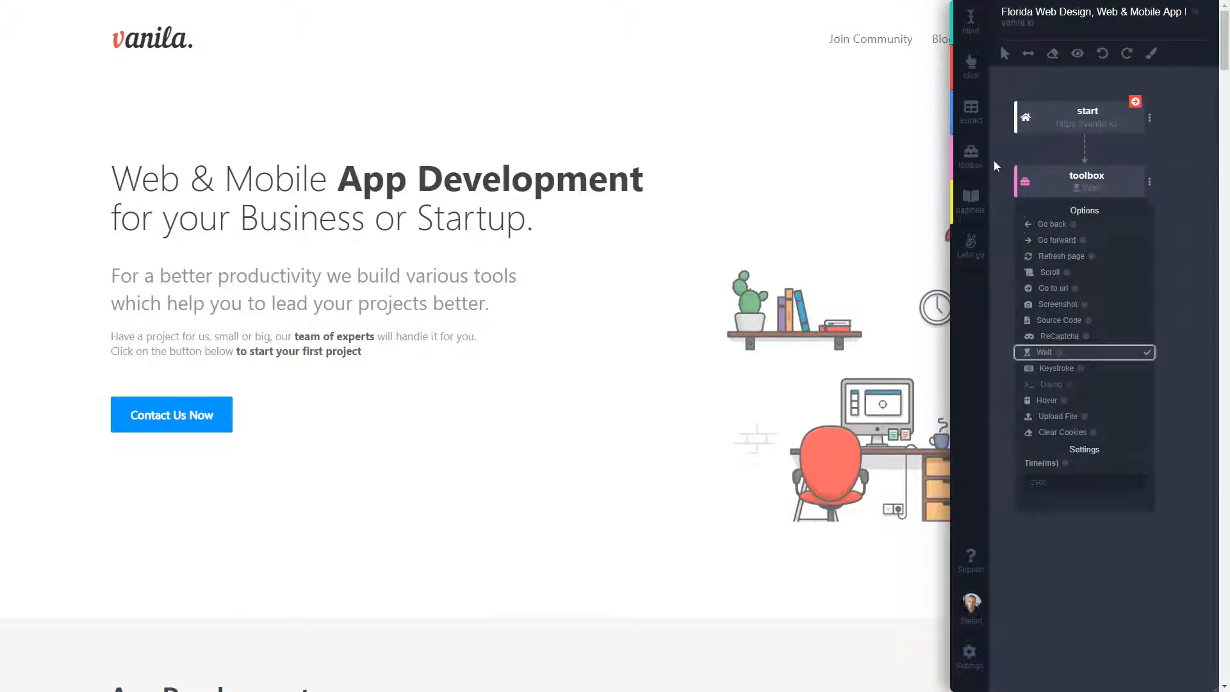
- Add a second toolbox action after the Wait action and set it to Screenshot
{"action": "left_click", "coordinate": [970, 154]}
{"action": "left_click", "coordinate": [1148, 246]}
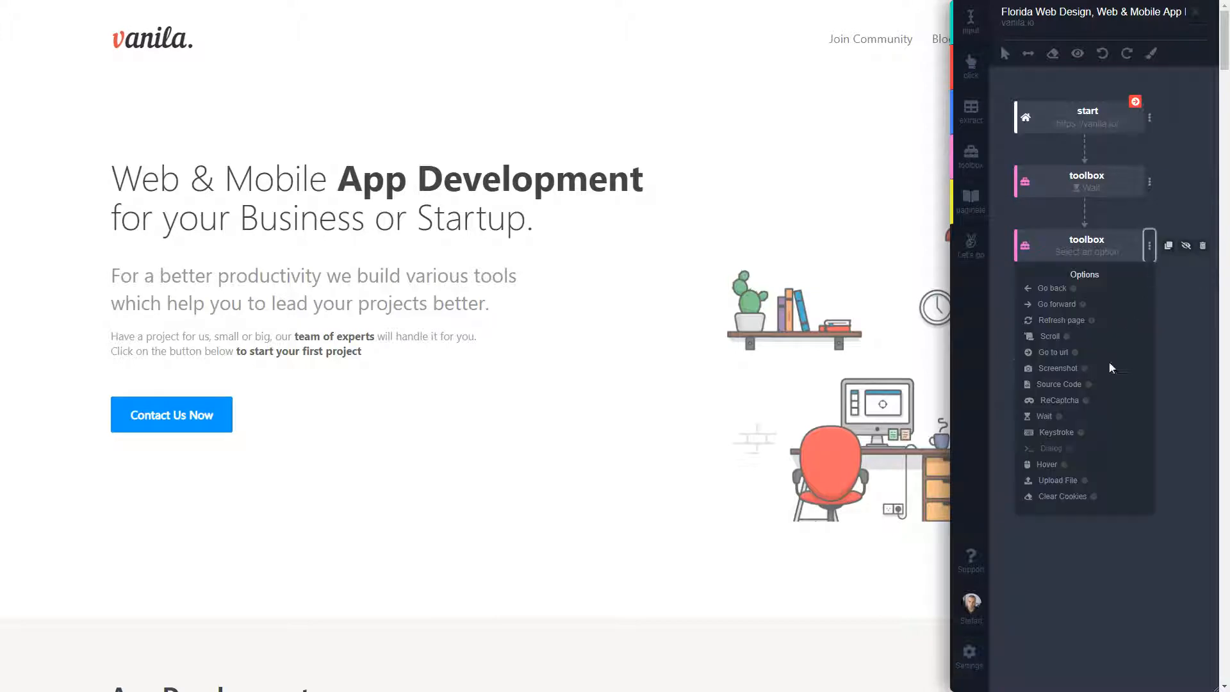
{"action": "left_click", "coordinate": [1063, 368]}
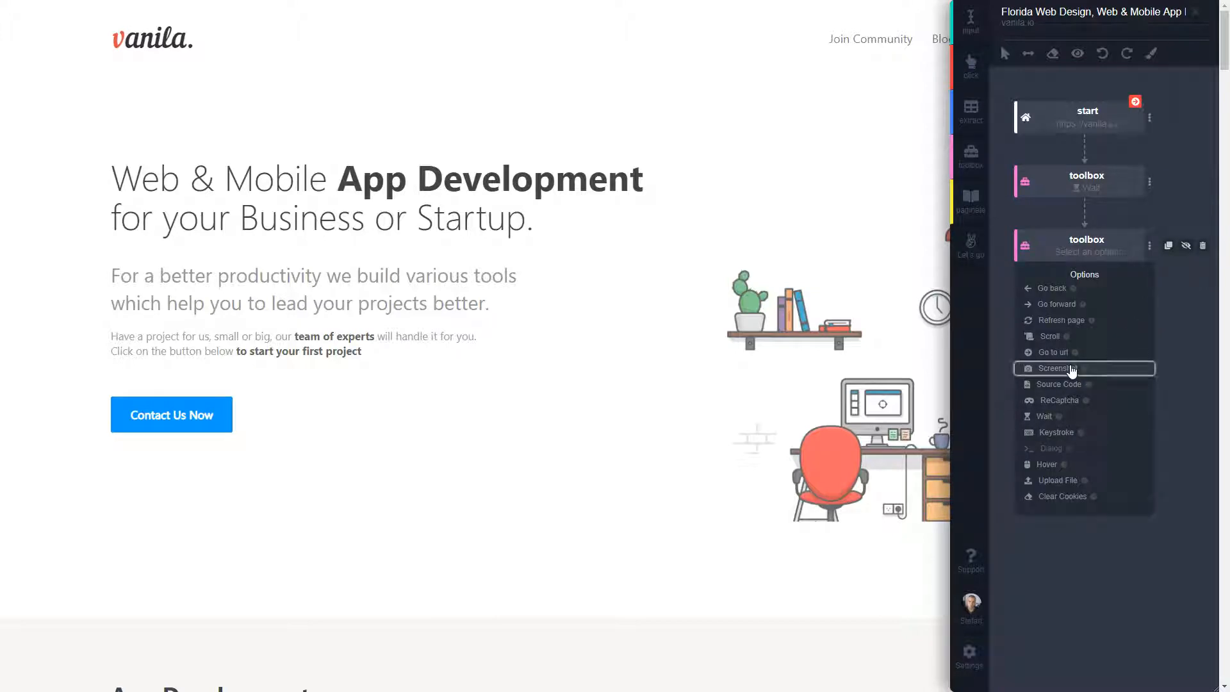
{"action": "left_click", "coordinate": [1020, 217]}
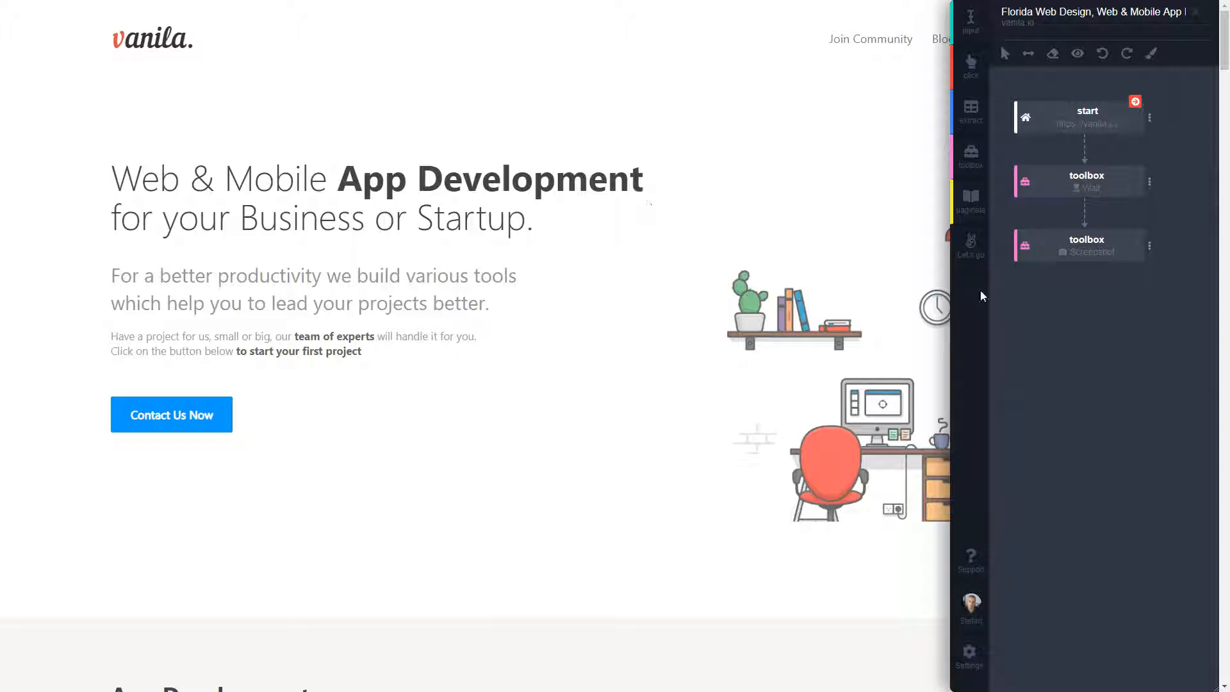
- Add a click action targeting the Contact Us Now button and name it "CTA button"
{"action": "left_click", "coordinate": [970, 69]}
{"action": "left_click", "coordinate": [220, 423]}
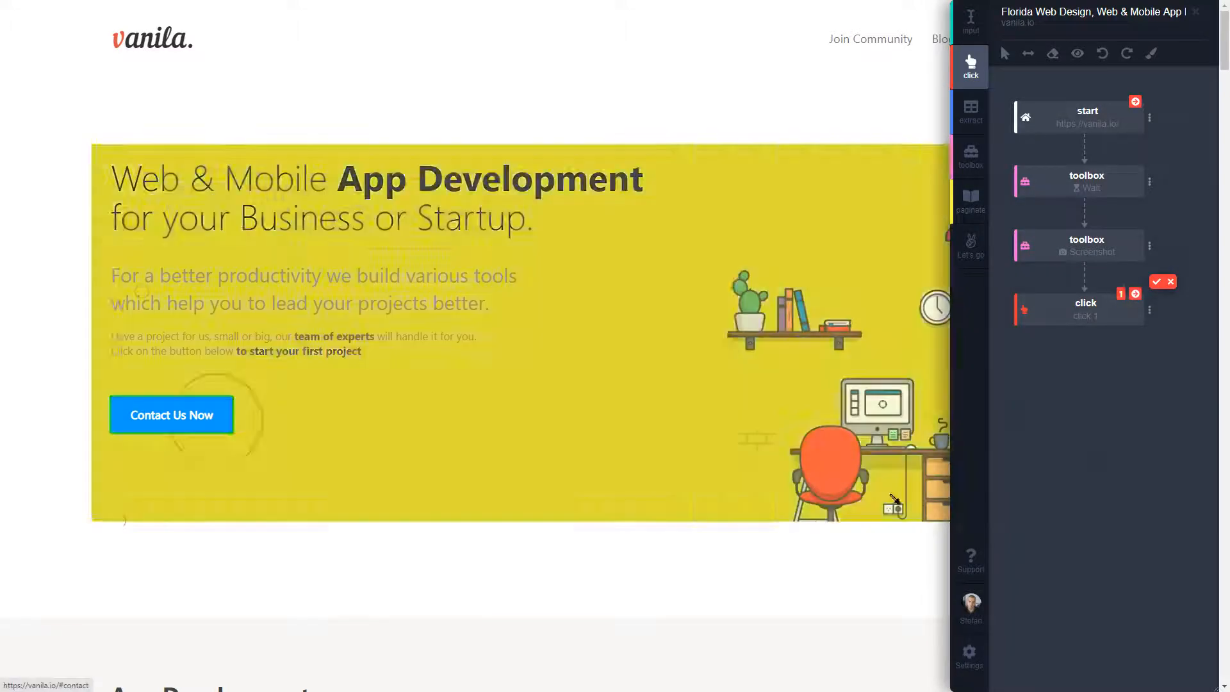
{"action": "type", "text": "CTA button"}
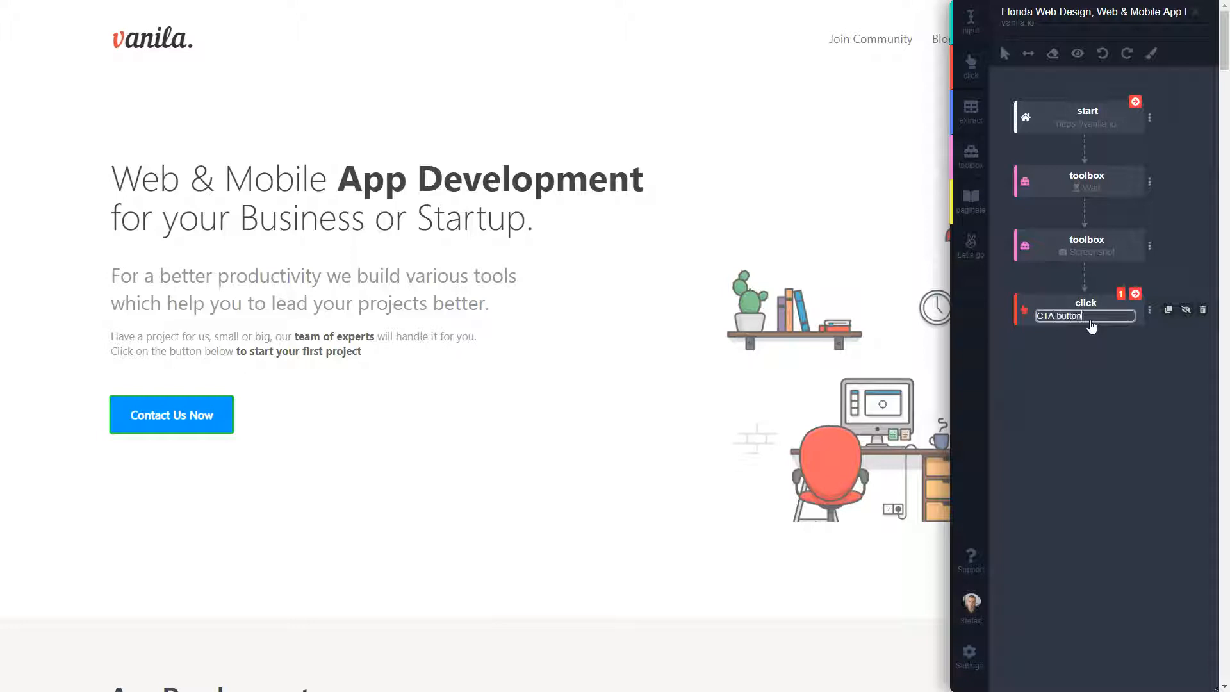
{"action": "key", "text": "Return"}
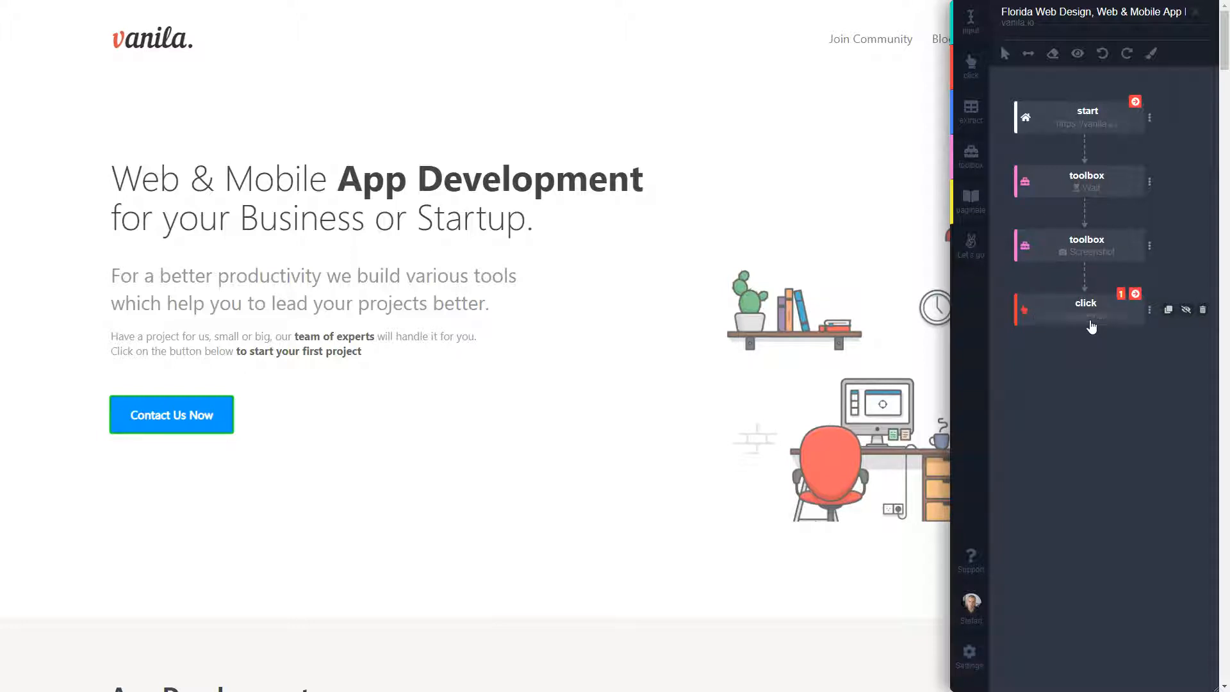
- Test-run the CTA button action to bring up the contact form, and duplicate the Wait and Screenshot actions after it
{"action": "left_click", "coordinate": [1134, 296]}
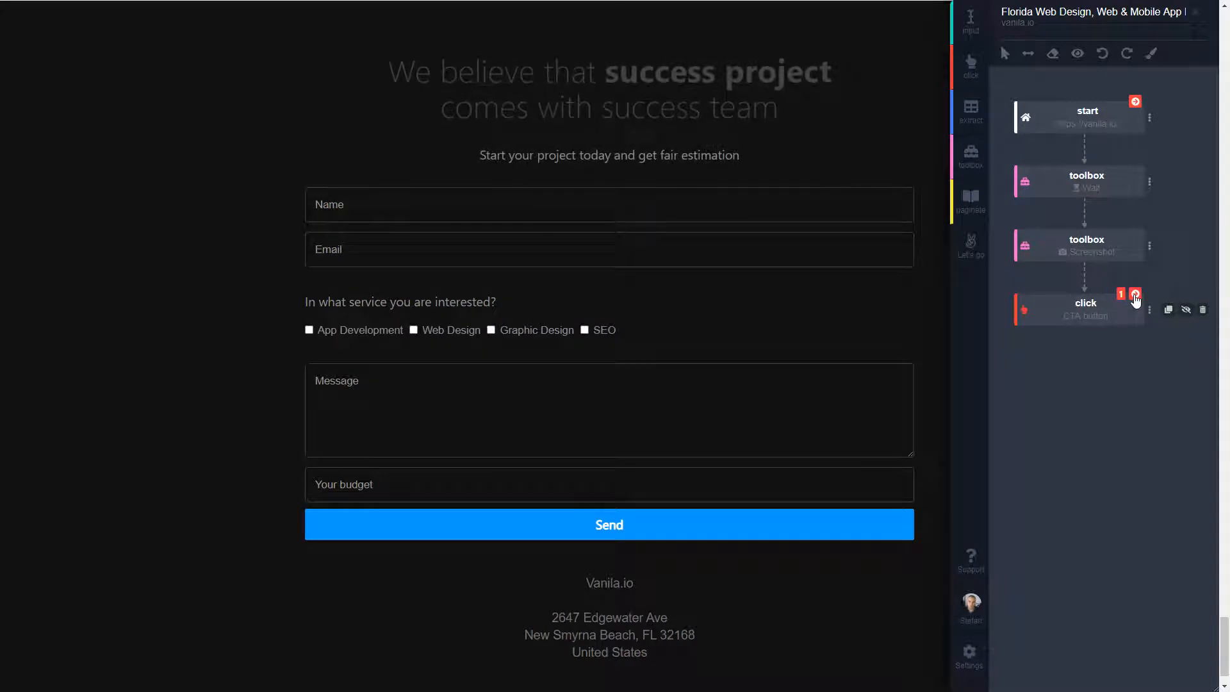
{"action": "left_click", "coordinate": [1167, 182]}
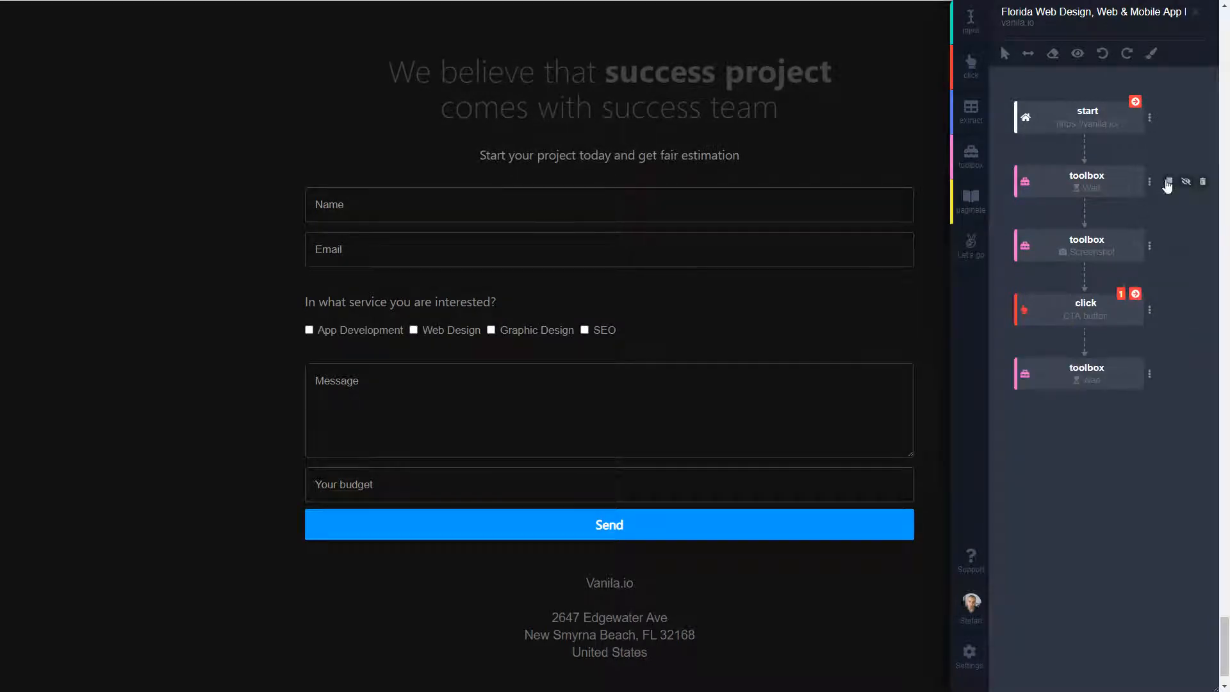
{"action": "left_click", "coordinate": [1168, 245]}
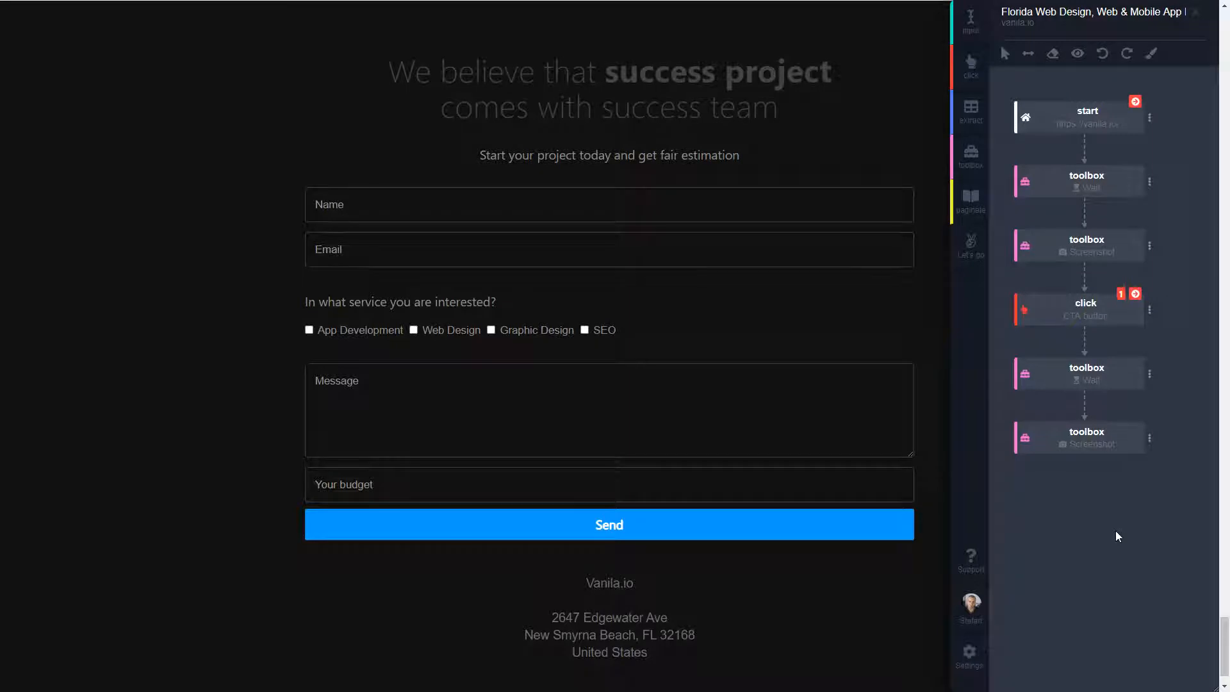
- Add one input action for the contact form's Name field and another for its Email field
{"action": "left_click", "coordinate": [978, 28]}
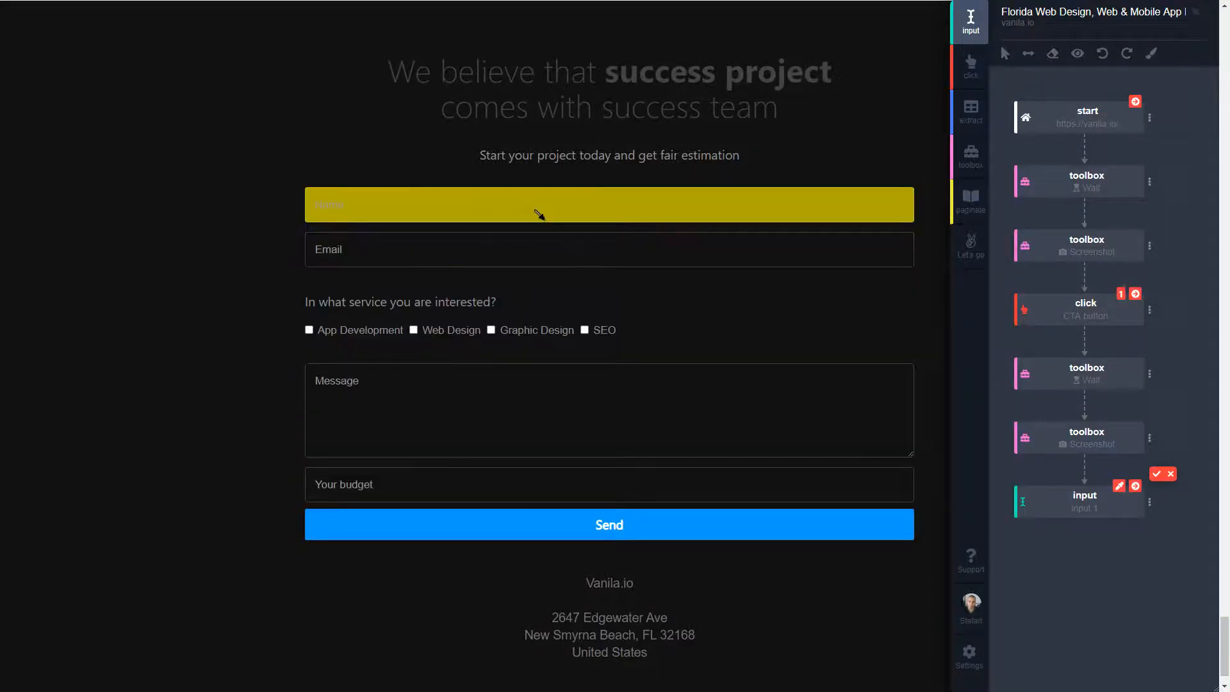
{"action": "left_click", "coordinate": [538, 213]}
{"action": "left_click", "coordinate": [1156, 473]}
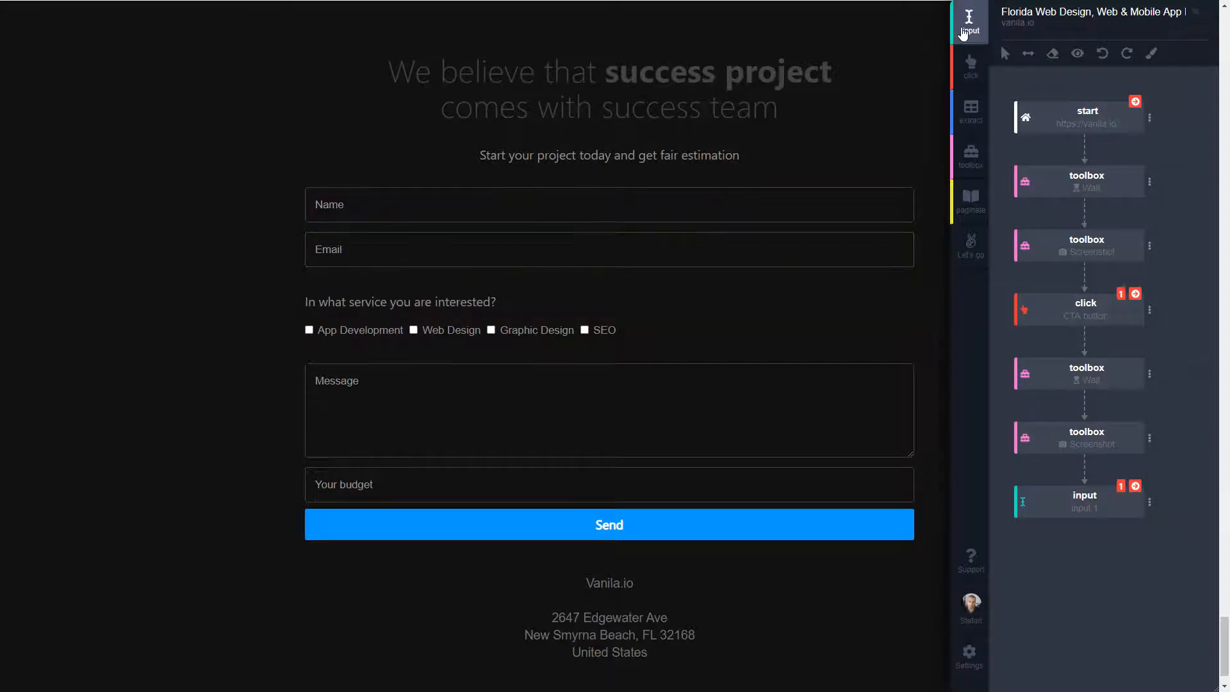
{"action": "left_click", "coordinate": [963, 33]}
{"action": "left_click", "coordinate": [576, 250]}
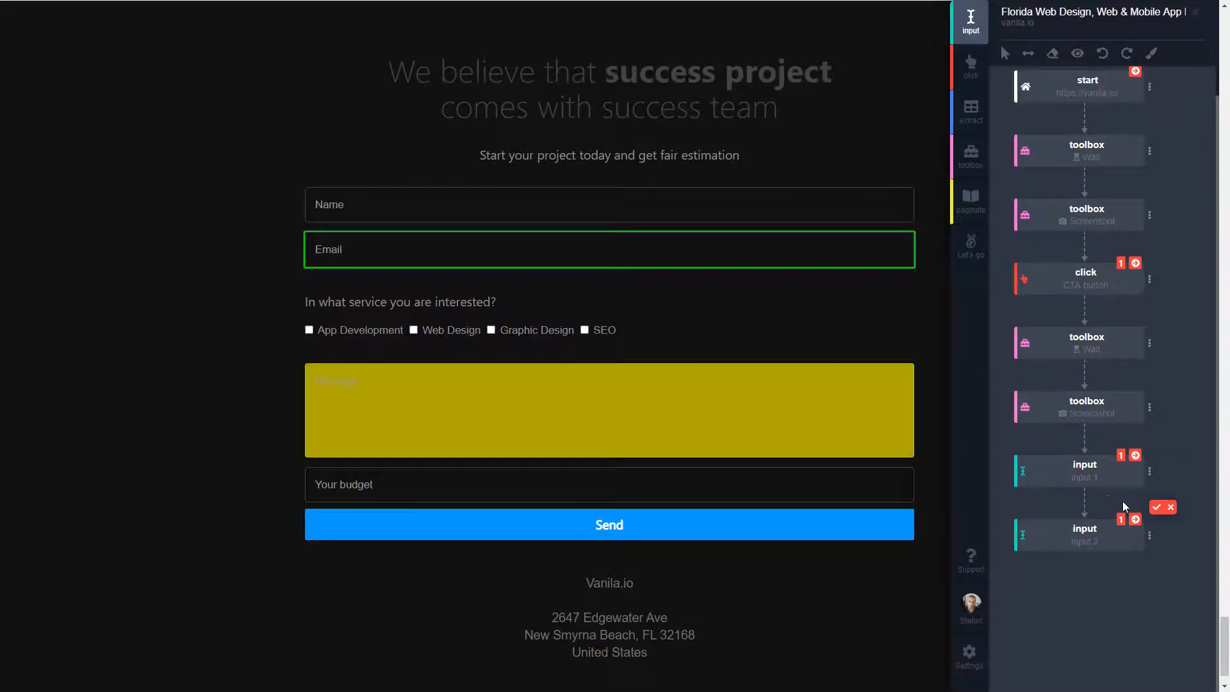
{"action": "left_click", "coordinate": [1155, 509]}
- Add input actions for the contact form's Message and Your budget fields
{"action": "left_click", "coordinate": [970, 22]}
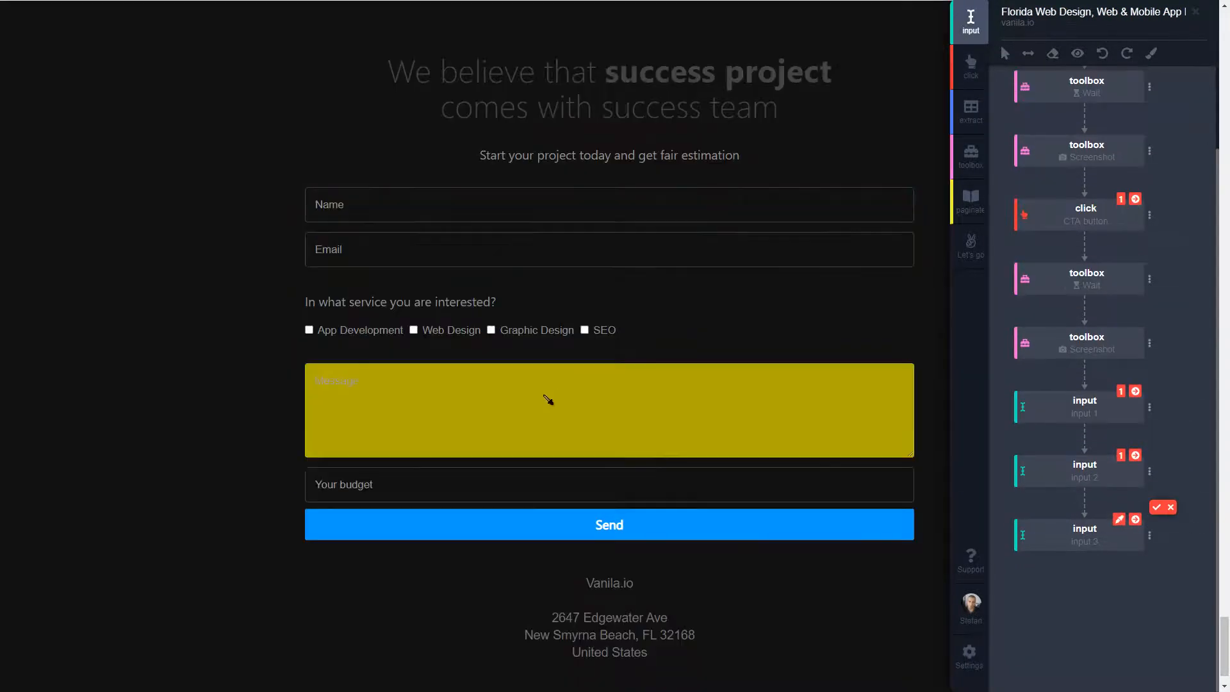
{"action": "left_click", "coordinate": [549, 404]}
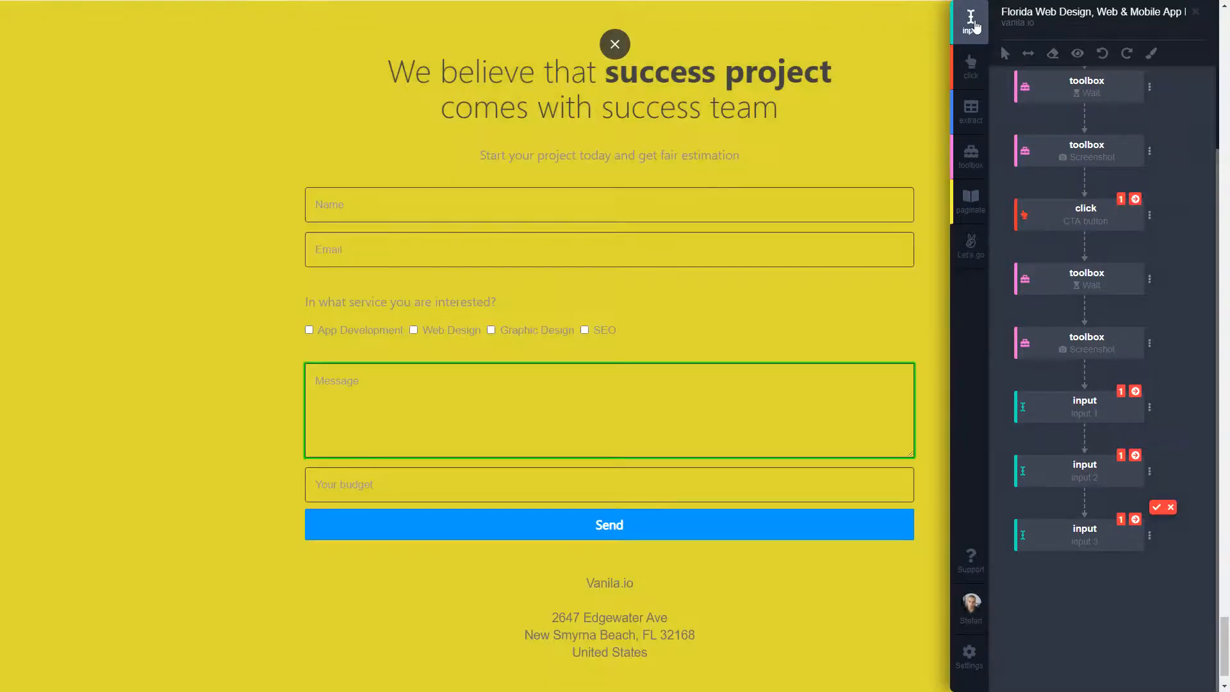
{"action": "left_click", "coordinate": [973, 27]}
{"action": "left_click", "coordinate": [537, 497]}
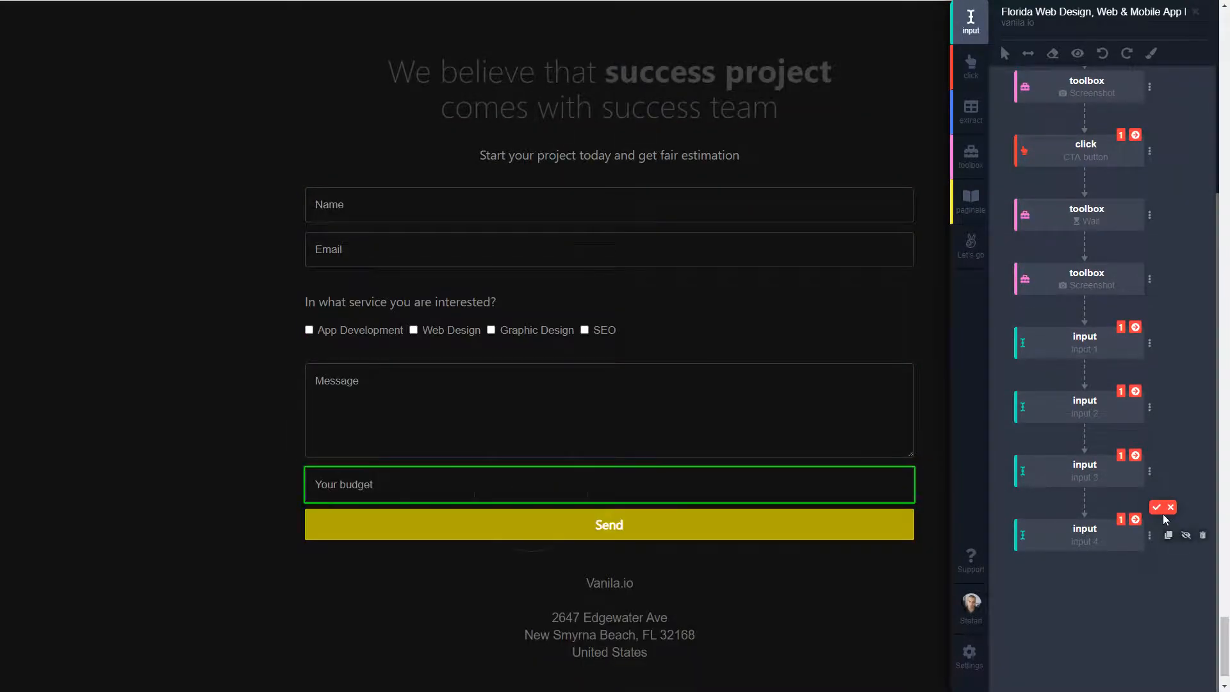
{"action": "left_click", "coordinate": [1156, 508]}
- Add click actions for the App Development checkbox and the Send button, placing the checkbox action between the Email and Message inputs
{"action": "left_click", "coordinate": [978, 77]}
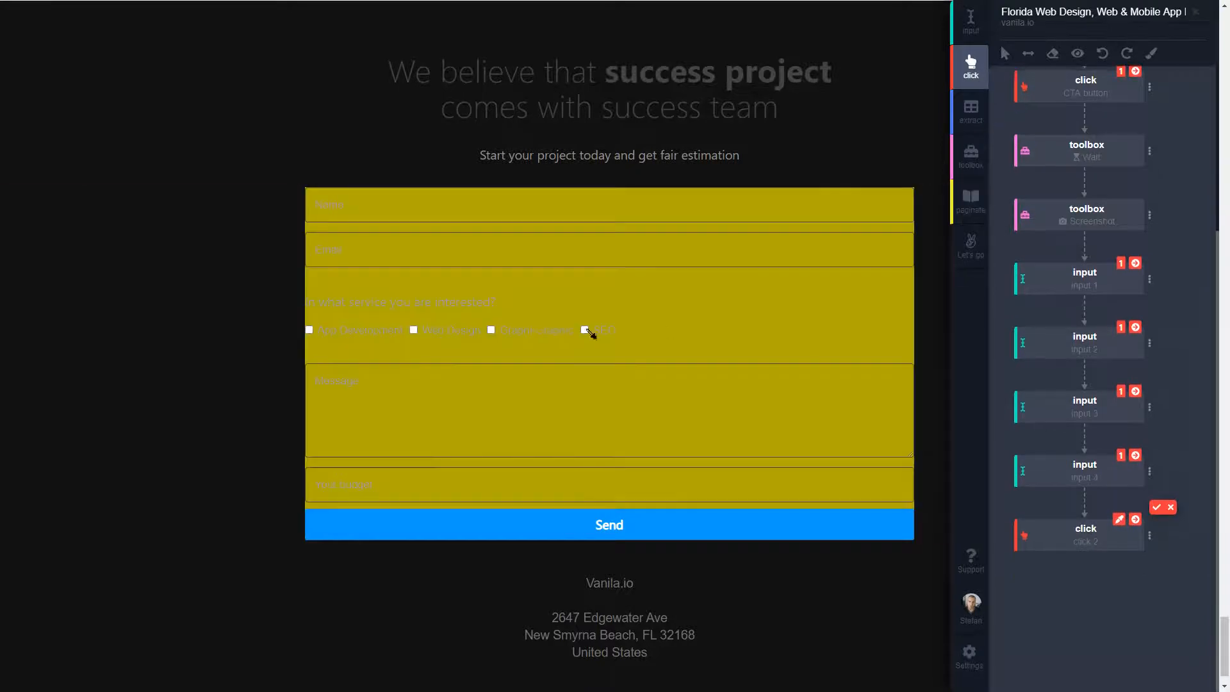
{"action": "left_click", "coordinate": [309, 330]}
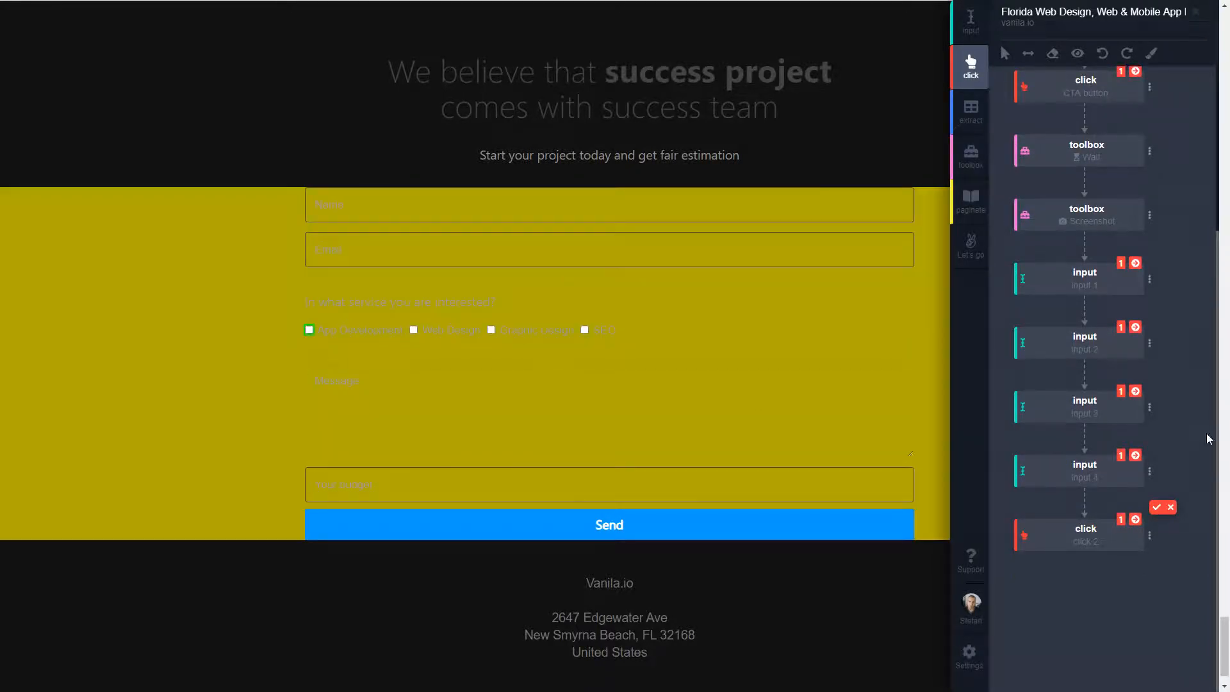
{"action": "left_click", "coordinate": [1155, 508]}
{"action": "left_click_drag", "start_coordinate": [1024, 537], "coordinate": [1031, 400]}
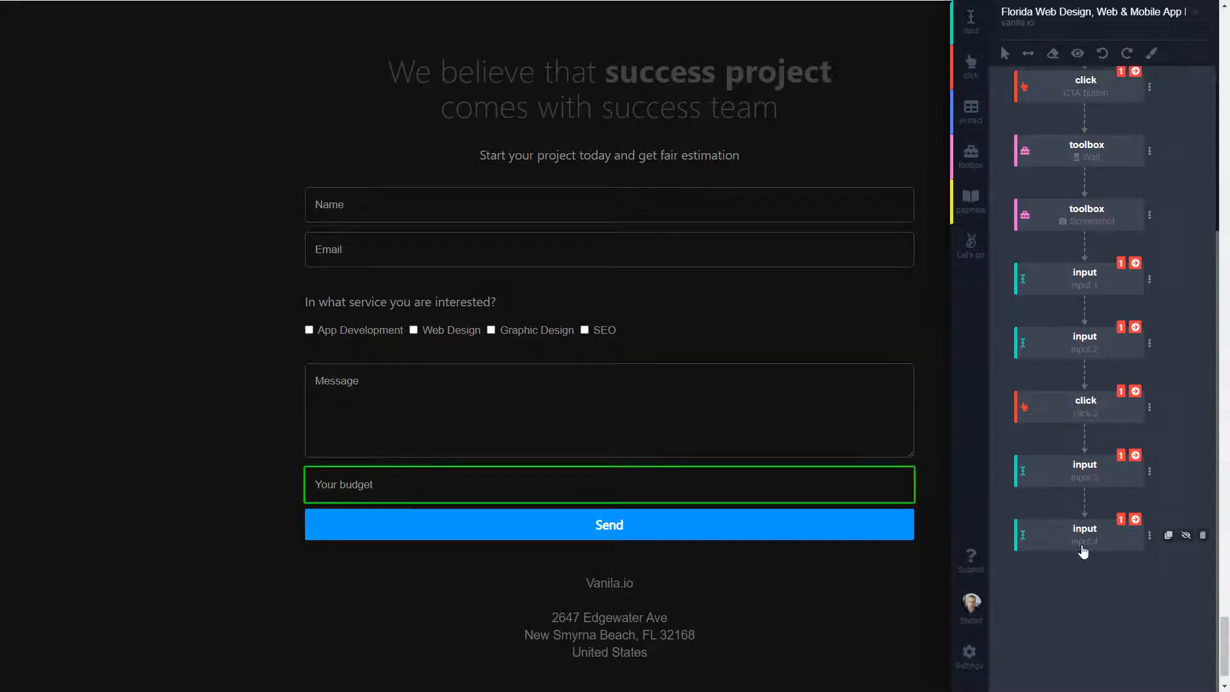
{"action": "left_click", "coordinate": [970, 64]}
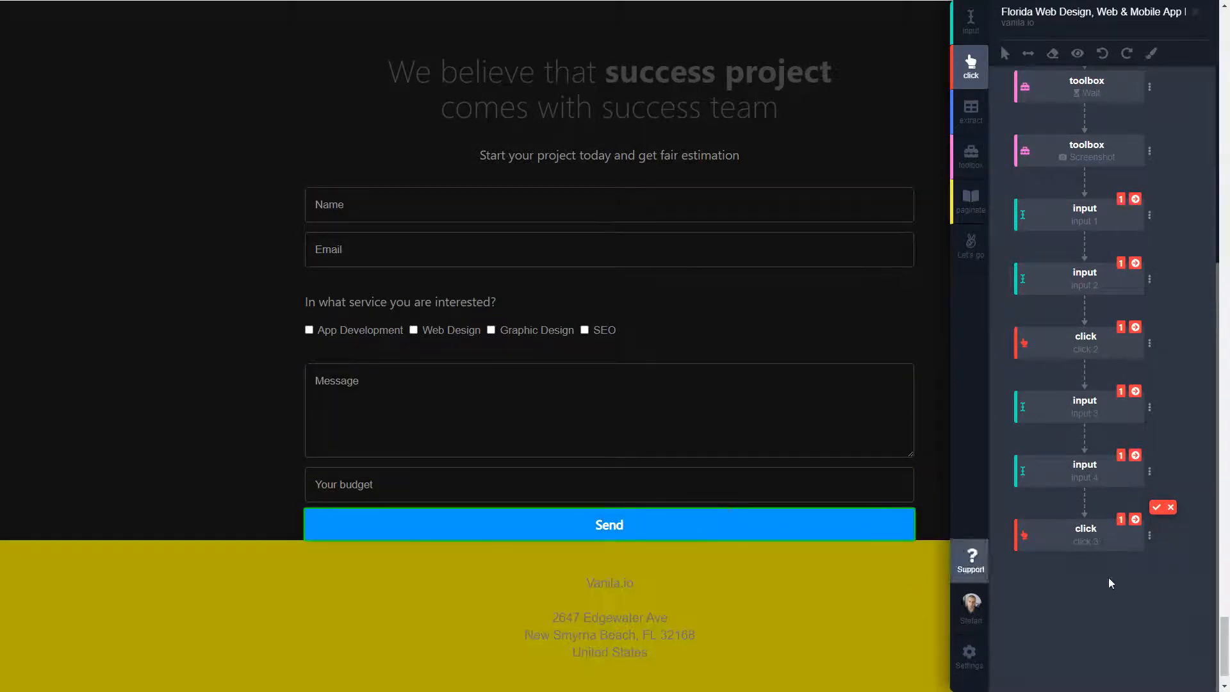
{"action": "left_click", "coordinate": [1156, 507]}
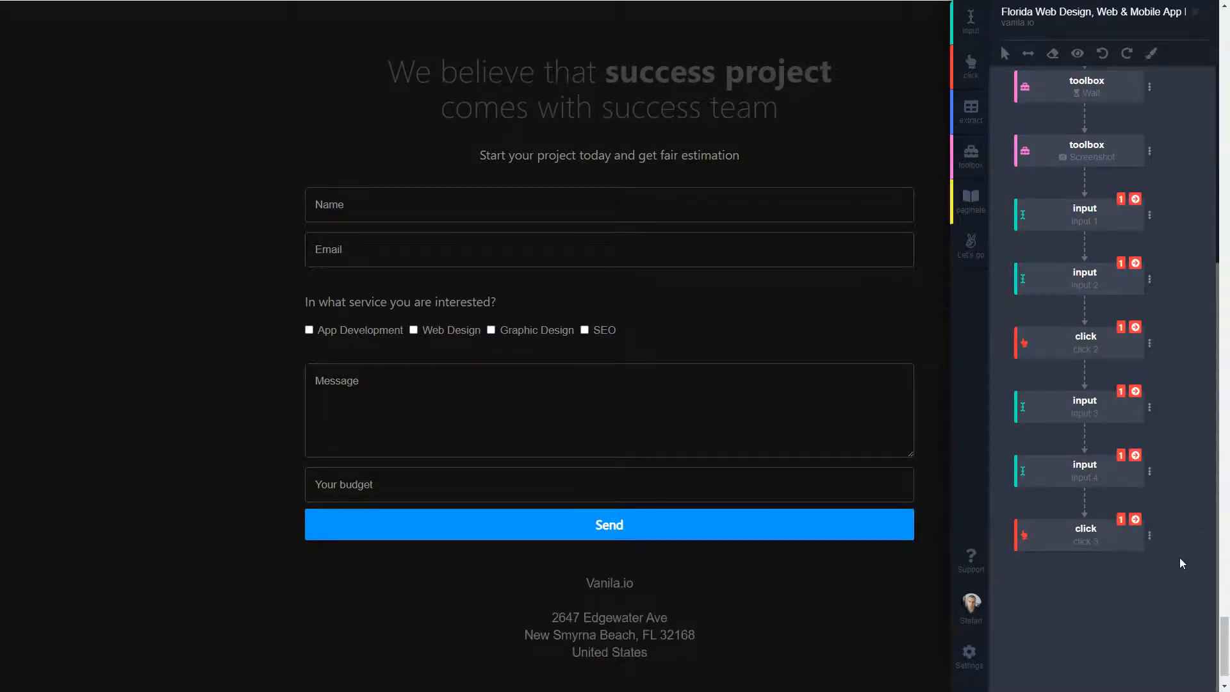
- Rename the Name field's input action "name", the Email field's "email", and the checkbox click action "service"
{"action": "left_click", "coordinate": [1089, 225]}
{"action": "type", "text": "name"}
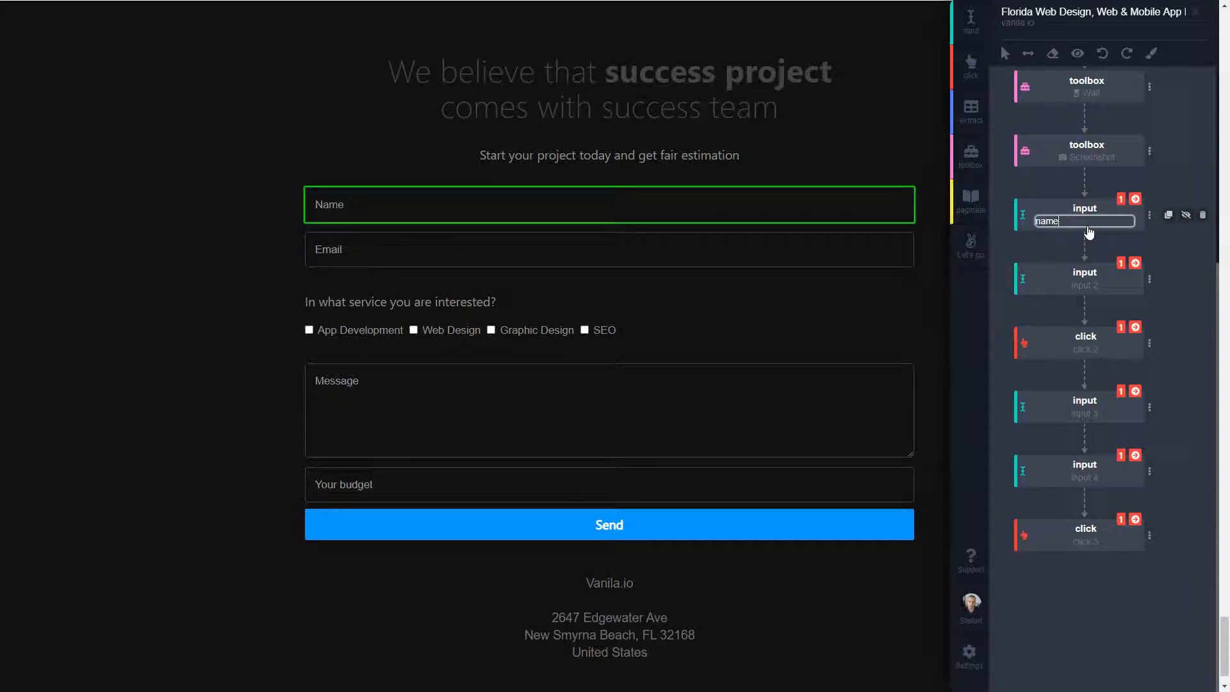
{"action": "left_click", "coordinate": [1091, 288]}
{"action": "type", "text": "email"}
{"action": "left_click", "coordinate": [1087, 351]}
{"action": "type", "text": "service"}
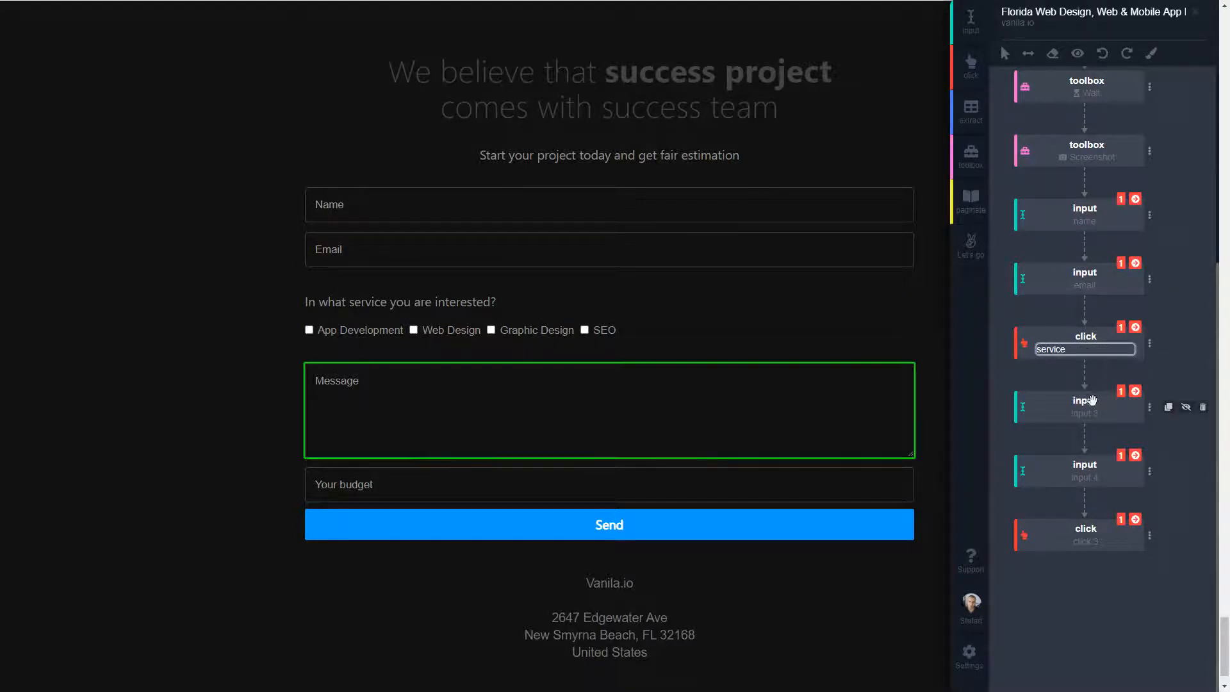
- Rename the Message field's input action "message", the budget field's "budget", and the last click action "send button"
{"action": "left_click", "coordinate": [1087, 415]}
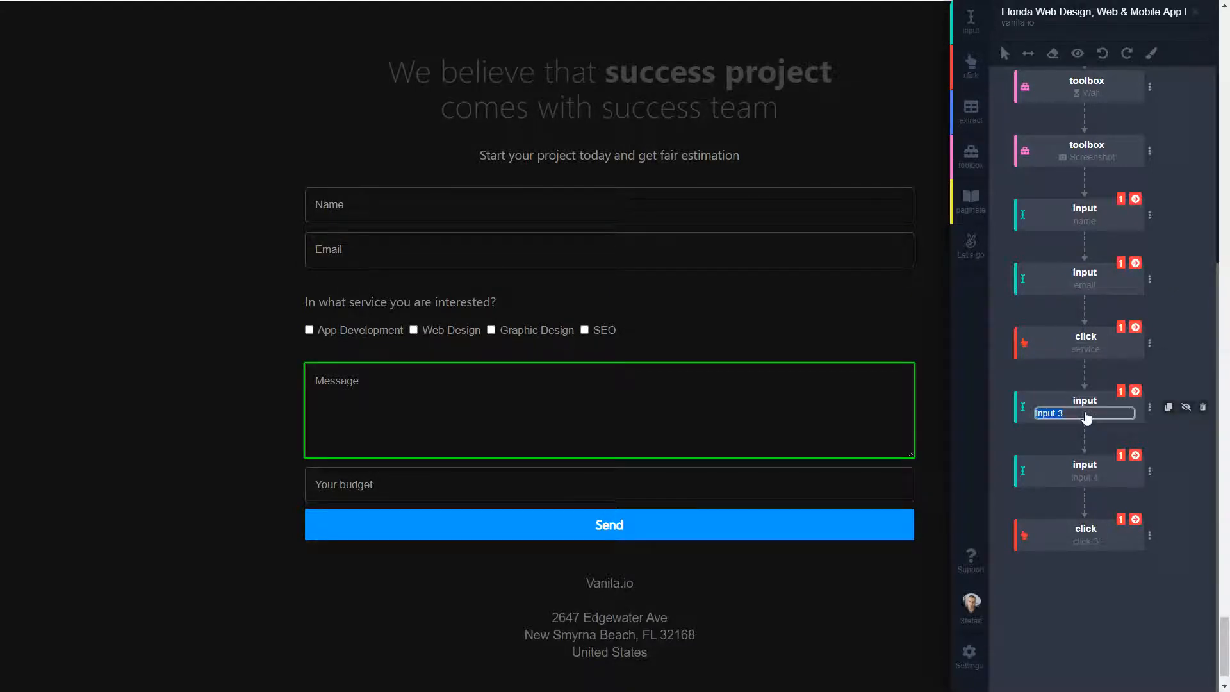
{"action": "type", "text": "message"}
{"action": "left_click", "coordinate": [1085, 479]}
{"action": "type", "text": "budget"}
{"action": "left_click", "coordinate": [1094, 547]}
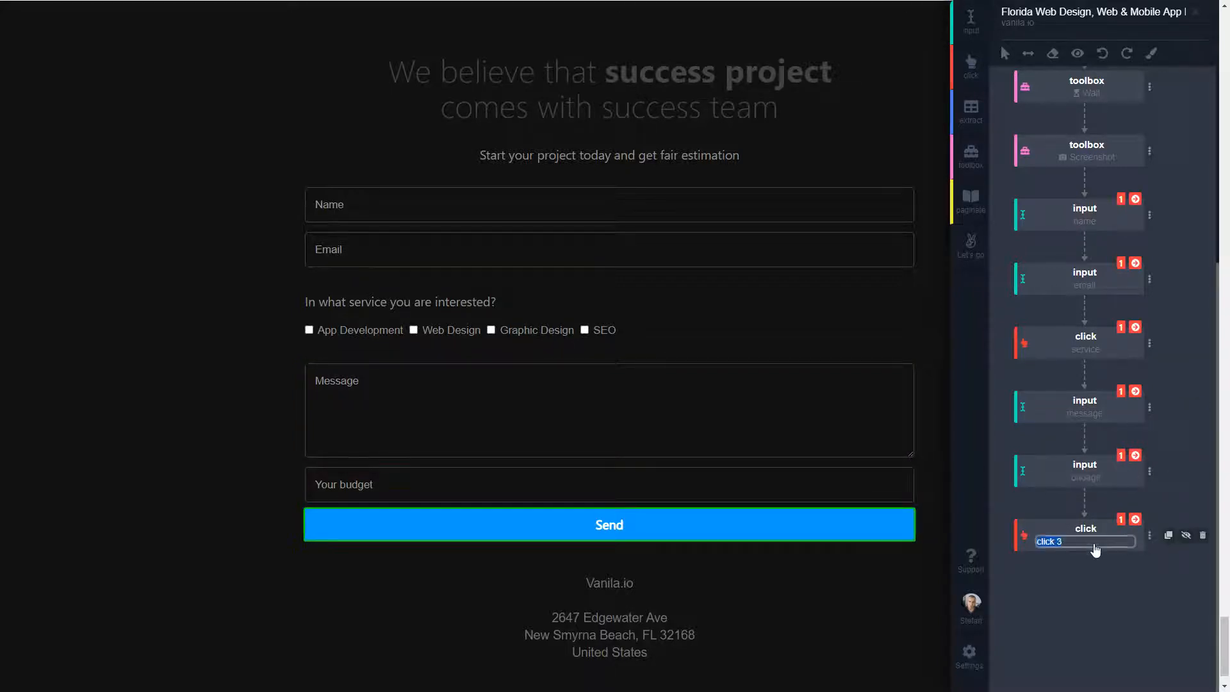
{"action": "type", "text": "send button"}
{"action": "left_click", "coordinate": [1097, 570]}
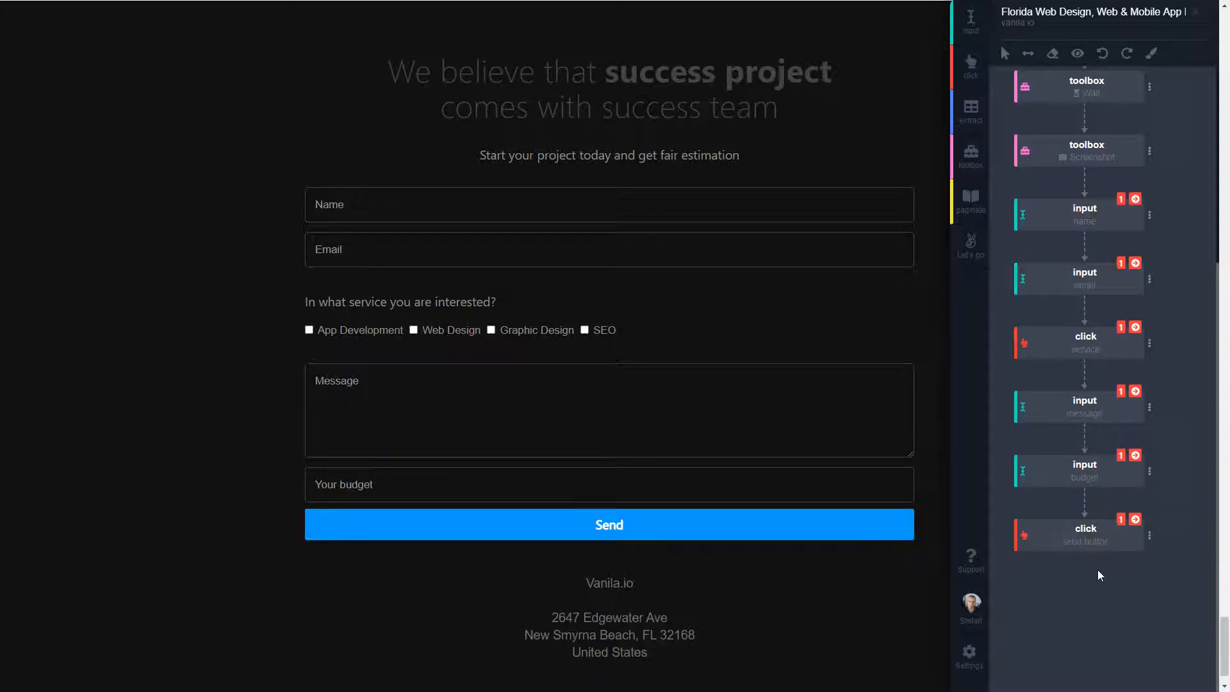
- Make the name input dynamic, taking its data from the list Fake Clients with First Name as the data point
{"action": "left_click", "coordinate": [1149, 217]}
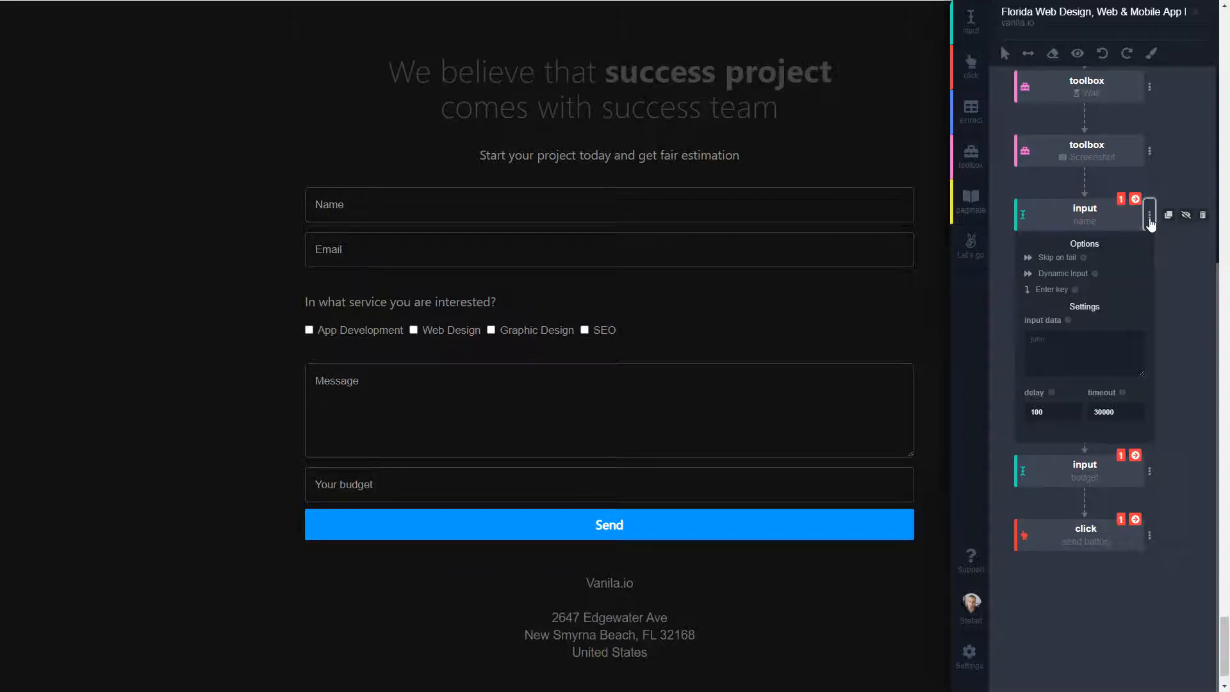
{"action": "left_click", "coordinate": [1084, 347]}
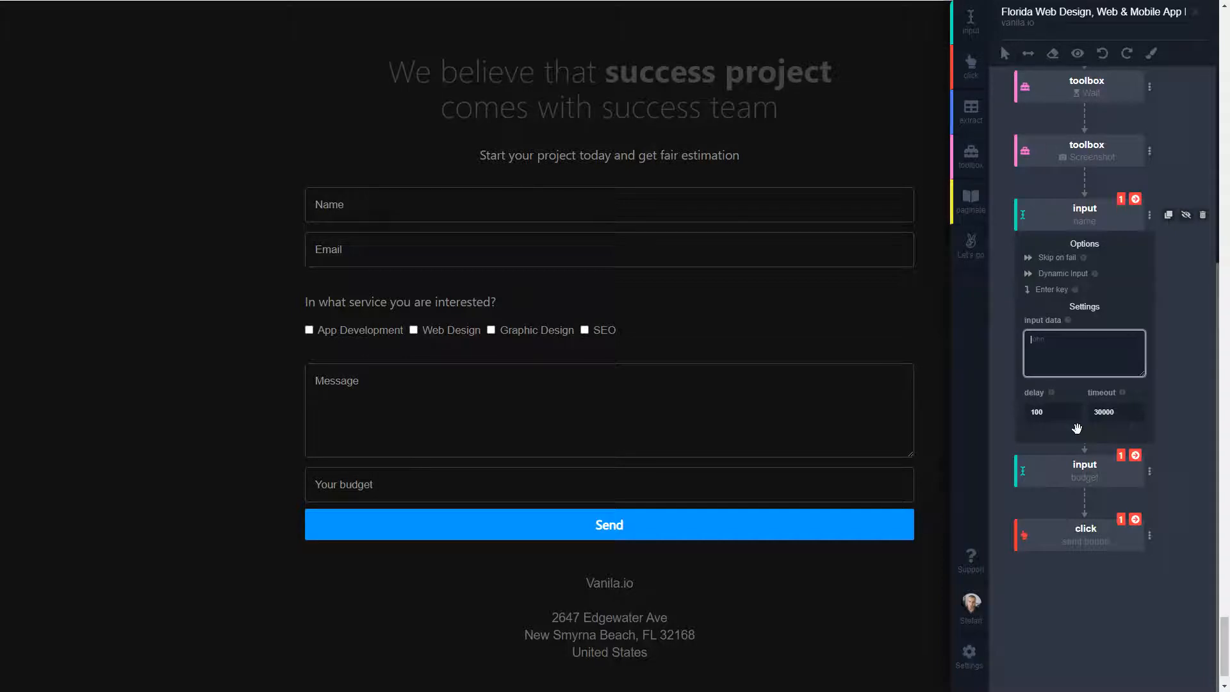
{"action": "left_click", "coordinate": [1070, 280]}
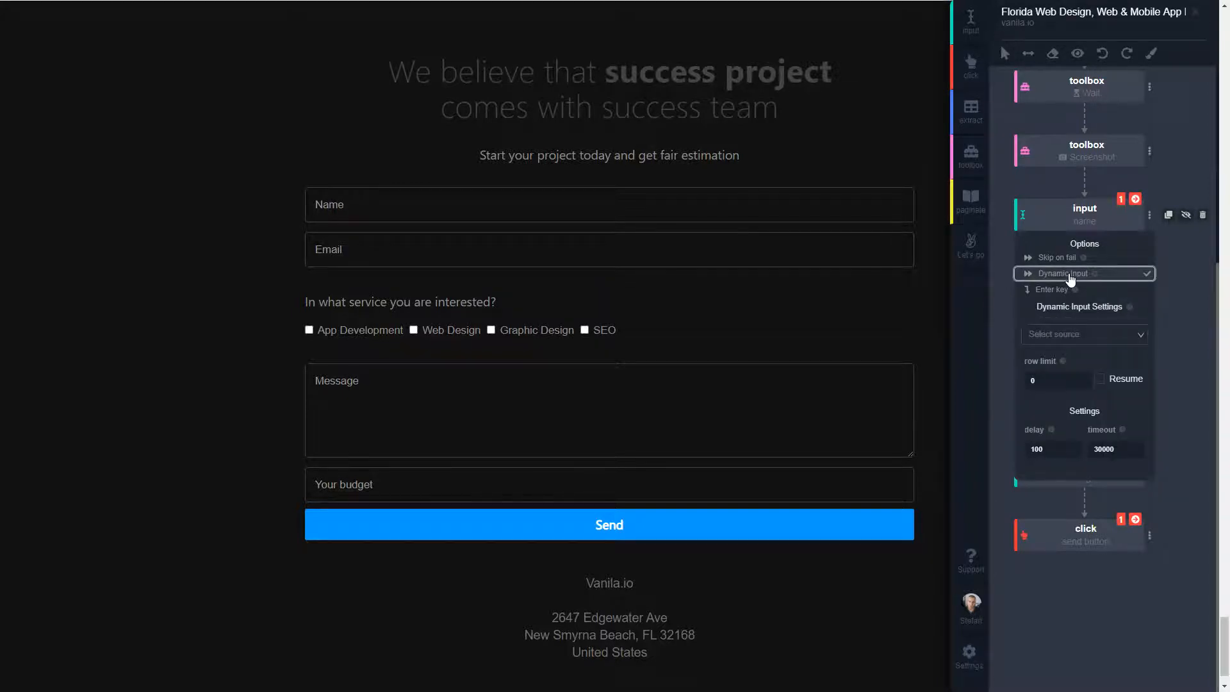
{"action": "left_click", "coordinate": [1114, 335]}
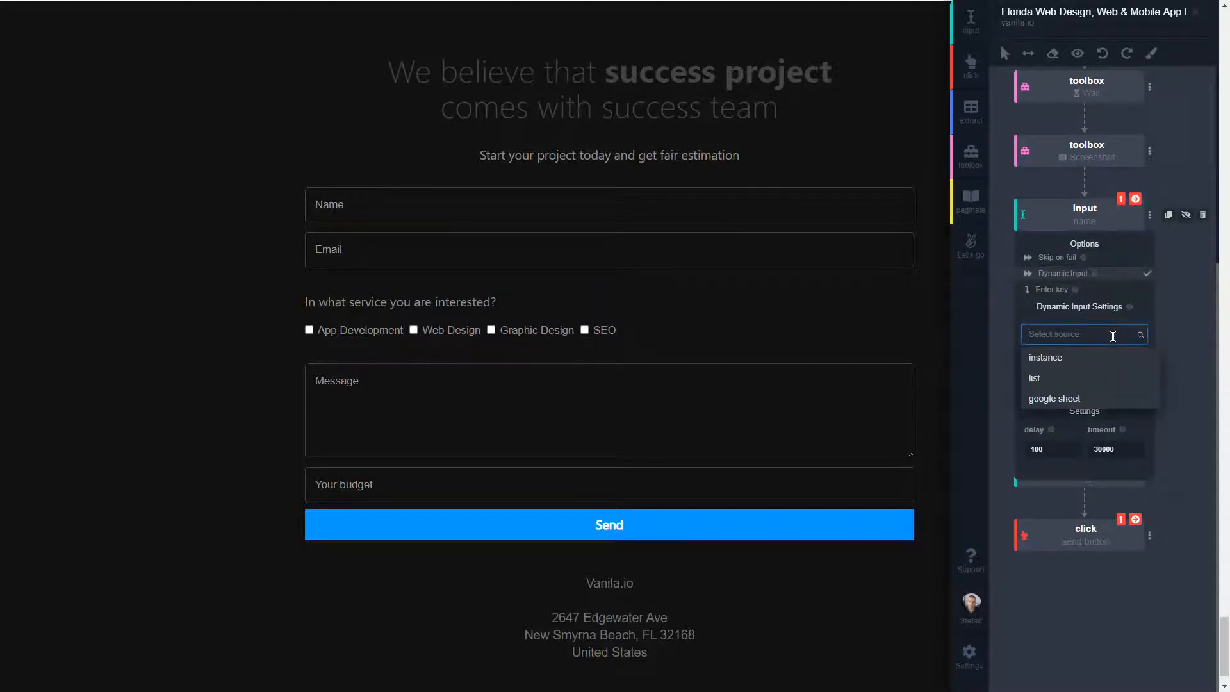
{"action": "left_click", "coordinate": [1066, 381]}
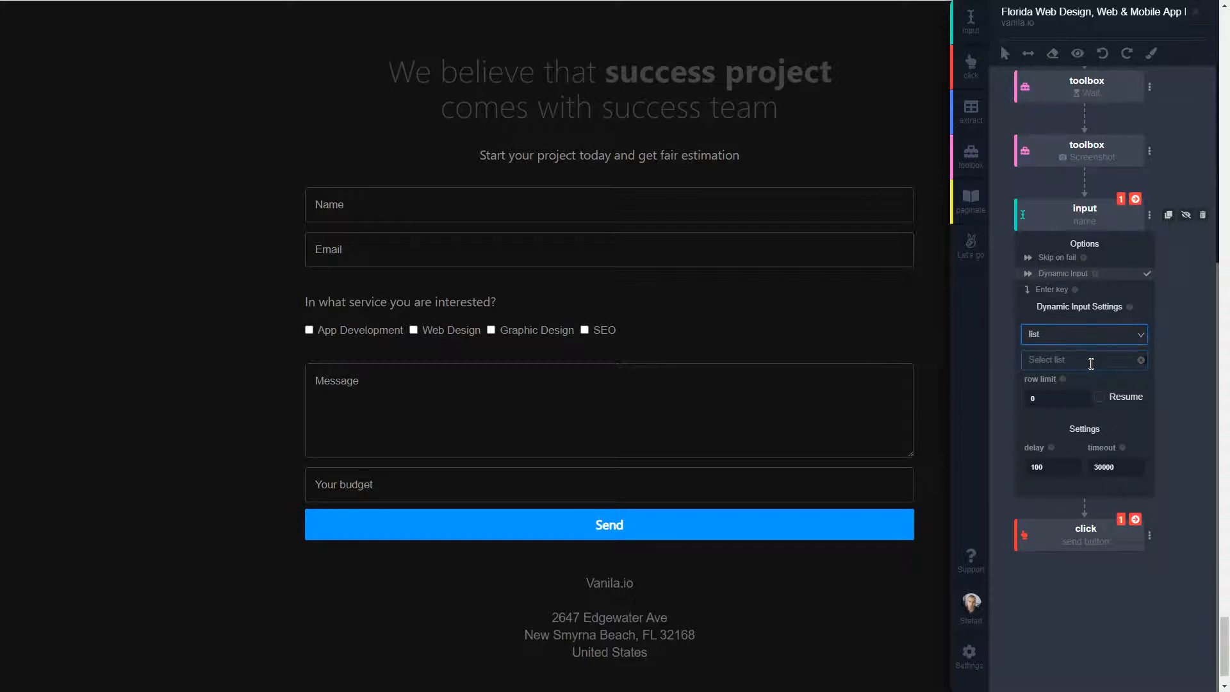
{"action": "left_click", "coordinate": [1089, 361]}
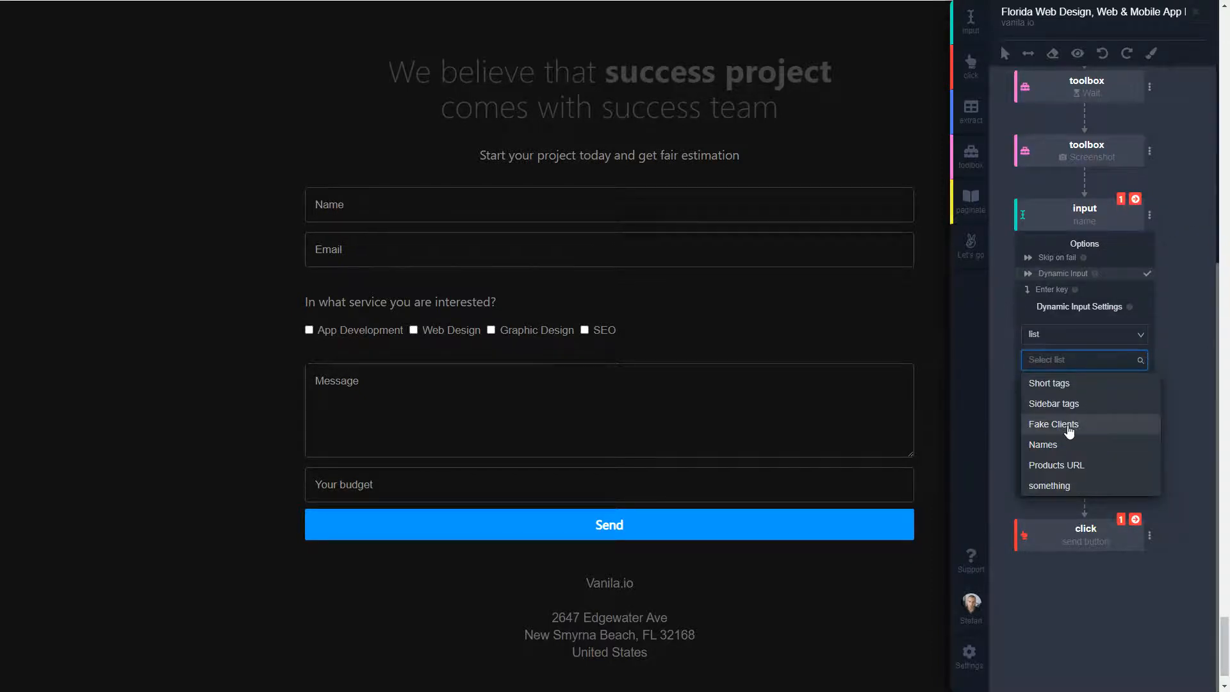
{"action": "left_click", "coordinate": [1069, 425]}
{"action": "left_click", "coordinate": [1087, 386]}
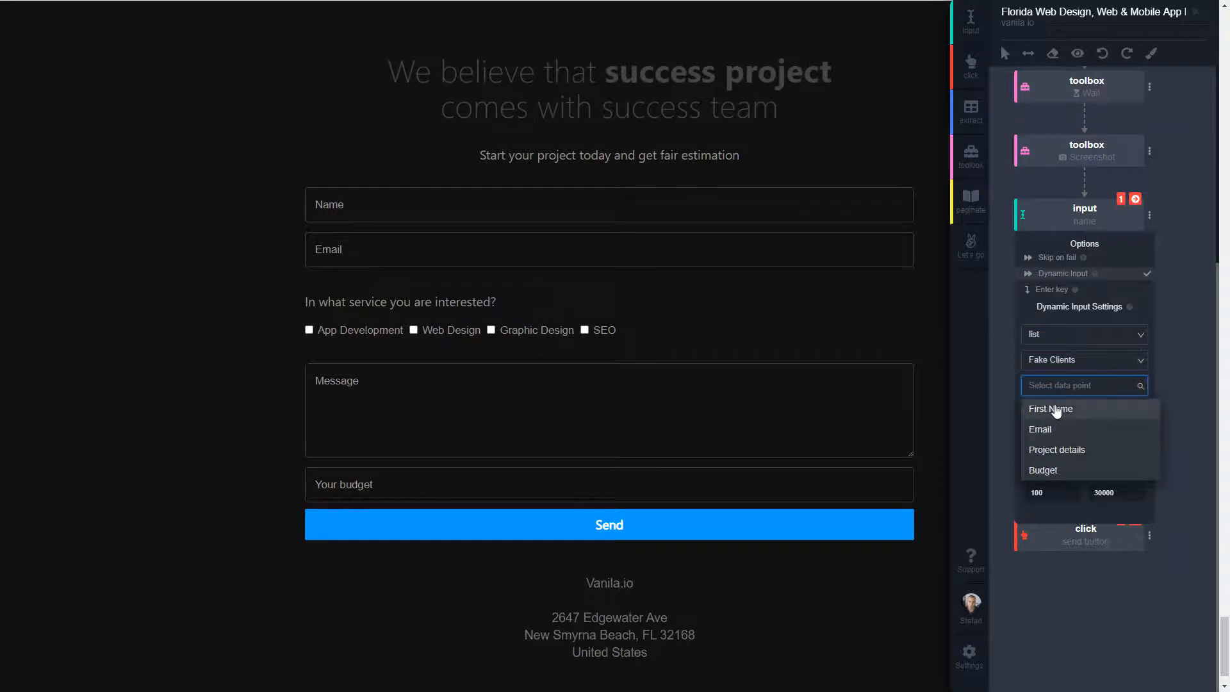
{"action": "left_click", "coordinate": [1056, 412]}
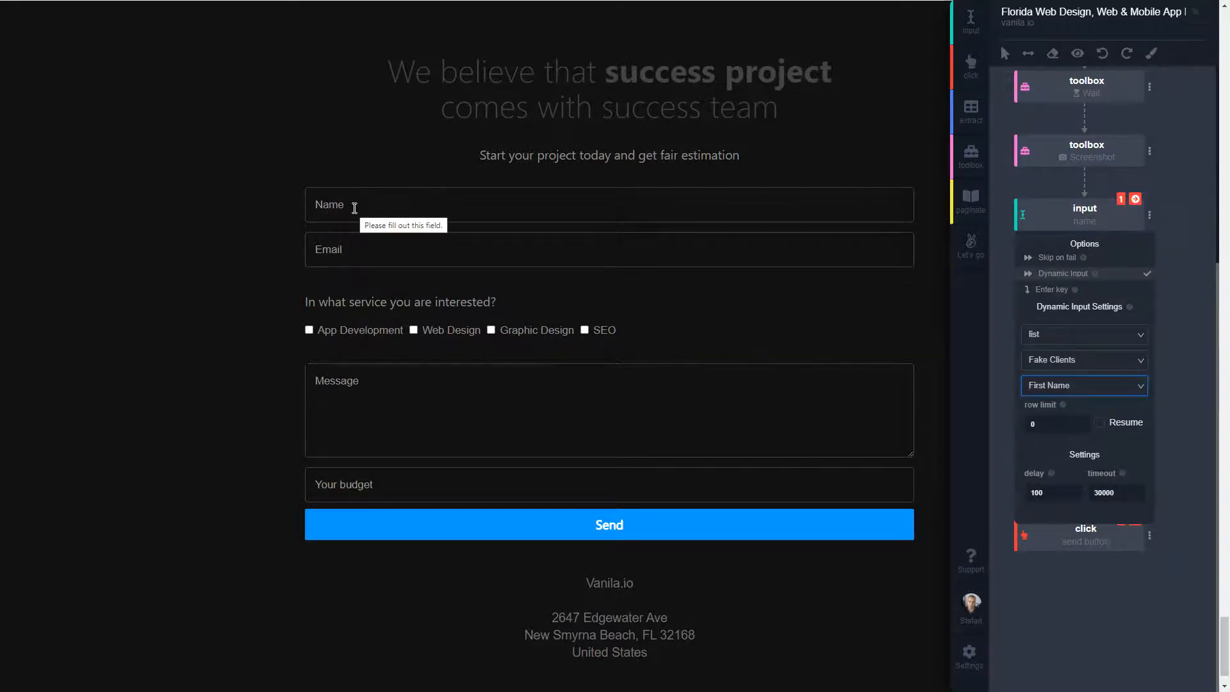
{"action": "left_click", "coordinate": [1090, 603]}
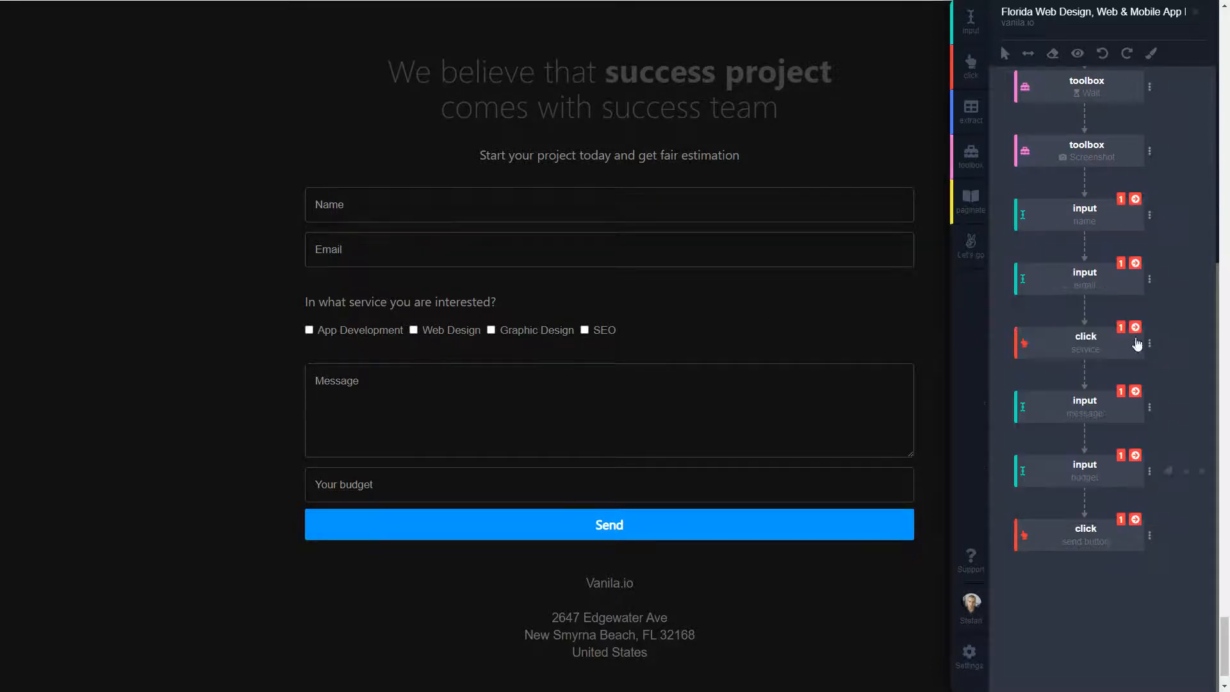
- Make the email input dynamic, using the Fake Clients list's Email data point
{"action": "left_click", "coordinate": [1150, 280]}
{"action": "left_click", "coordinate": [1062, 339]}
{"action": "left_click", "coordinate": [1090, 452]}
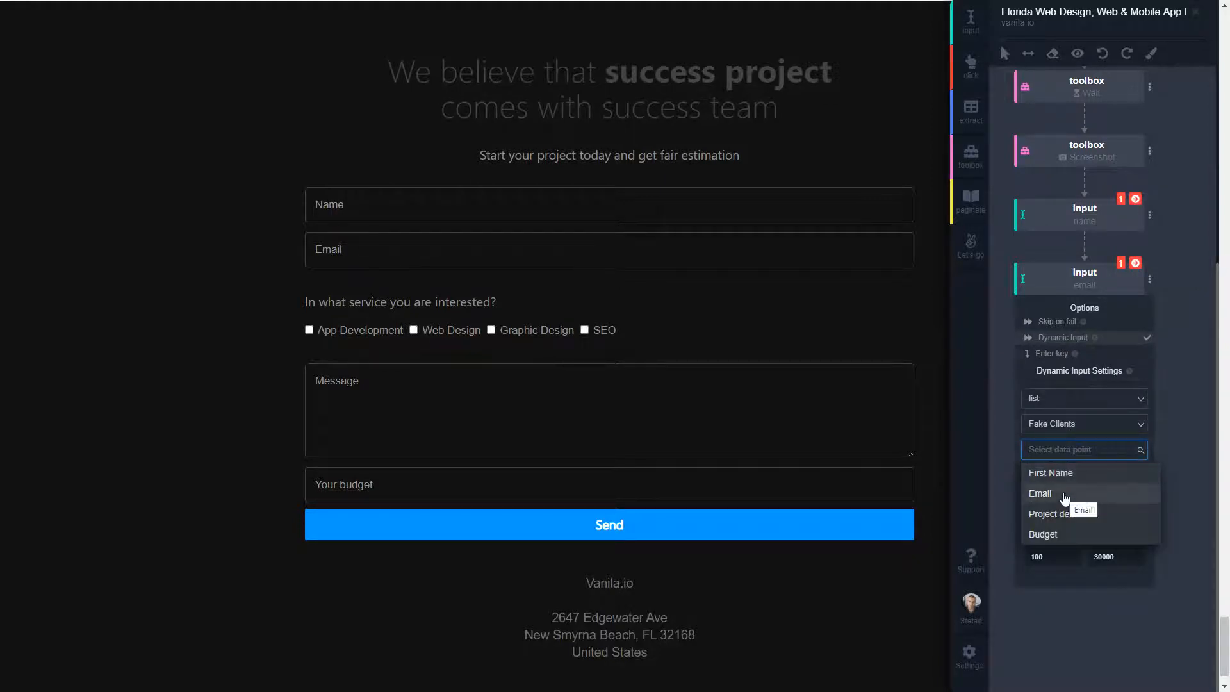
{"action": "left_click", "coordinate": [1058, 494]}
{"action": "left_click", "coordinate": [1093, 624]}
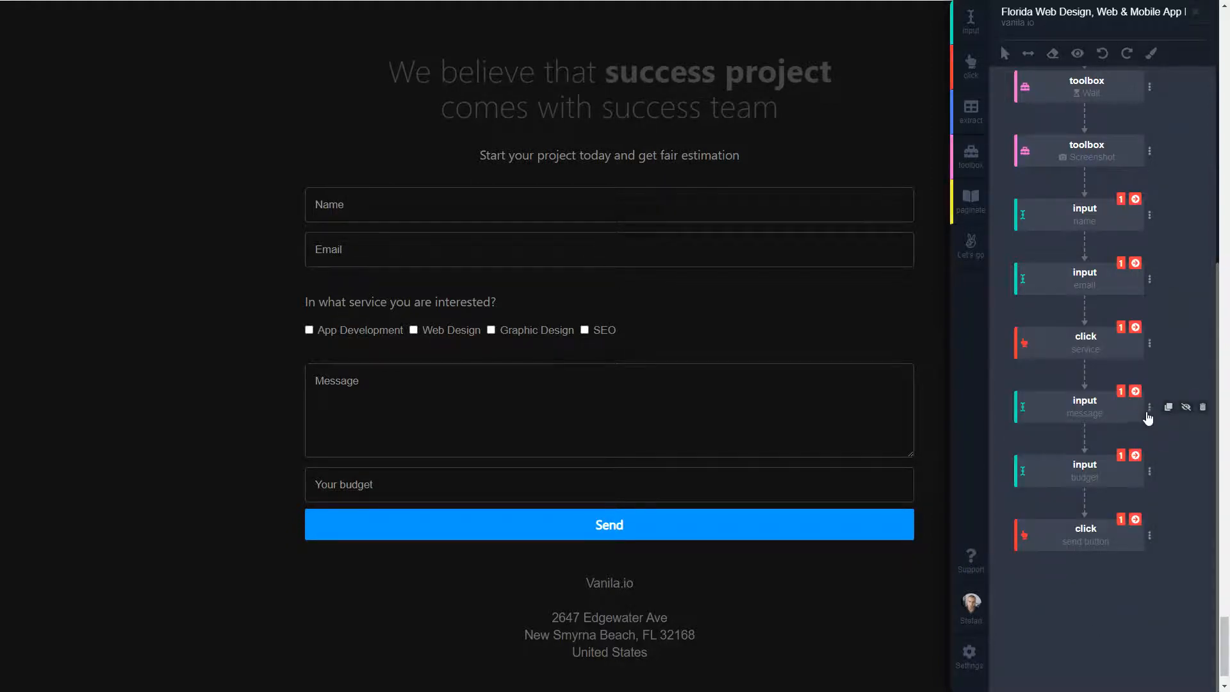
- Make the message input dynamic, using the Fake Clients list's Project details data point
{"action": "left_click", "coordinate": [1149, 407]}
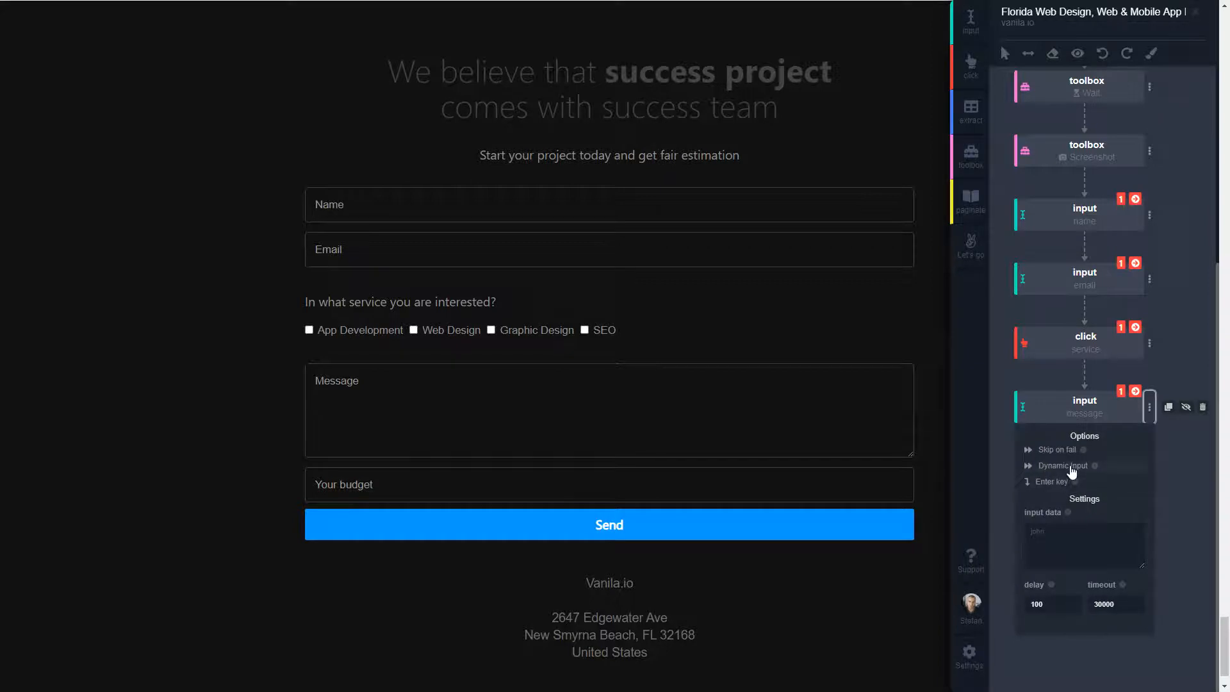
{"action": "left_click", "coordinate": [1063, 465]}
{"action": "left_click", "coordinate": [1040, 577]}
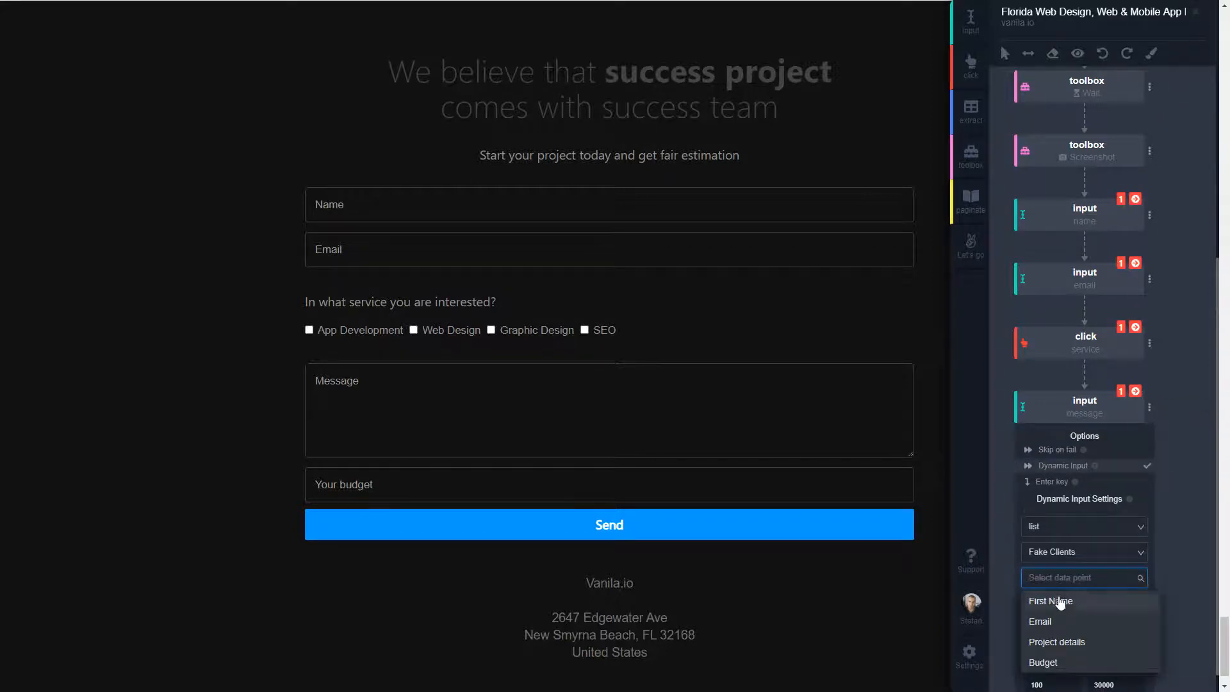
{"action": "left_click", "coordinate": [1071, 643]}
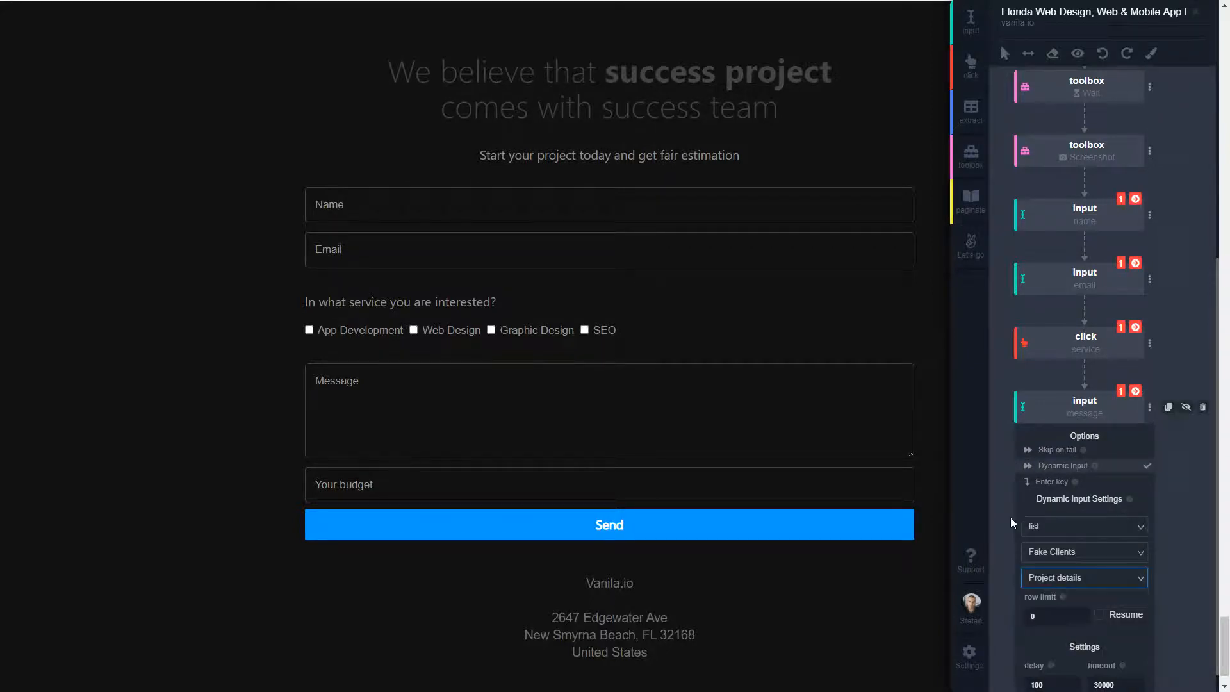
{"action": "left_click", "coordinate": [1149, 407]}
- Make the budget input dynamic, using the Fake Clients list's Budget data point
{"action": "left_click", "coordinate": [1148, 470]}
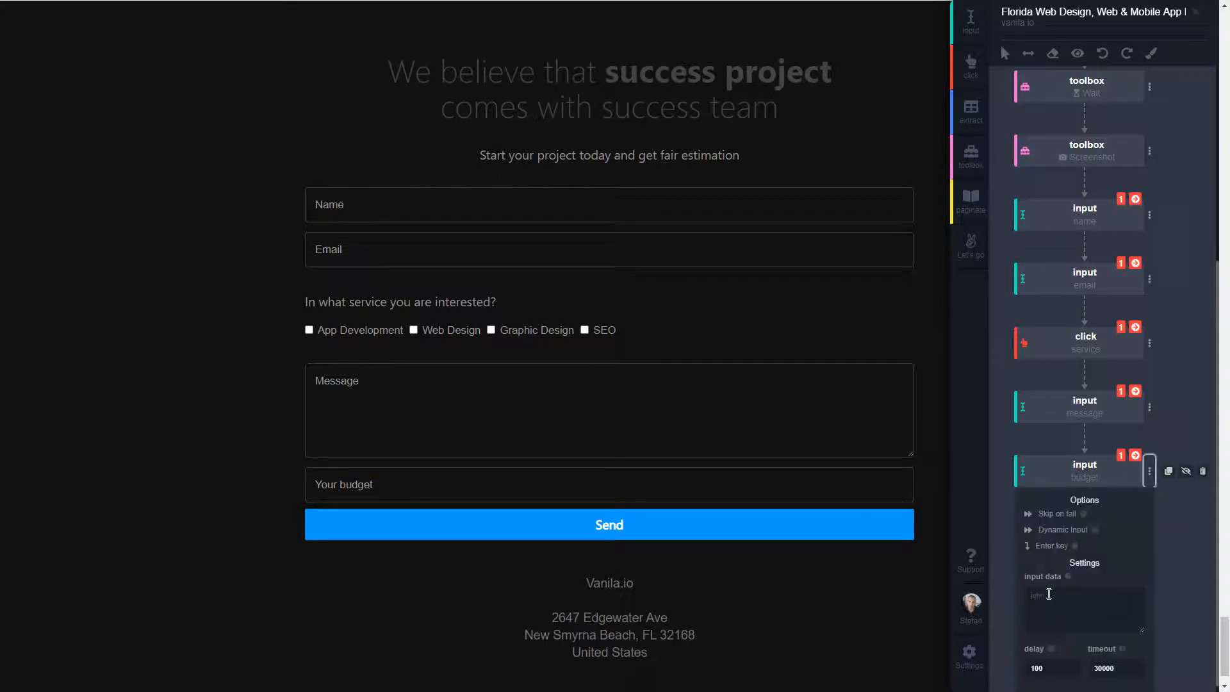
{"action": "left_click", "coordinate": [1062, 526]}
{"action": "scroll", "coordinate": [1088, 577], "scroll_direction": "down", "scroll_amount": 1}
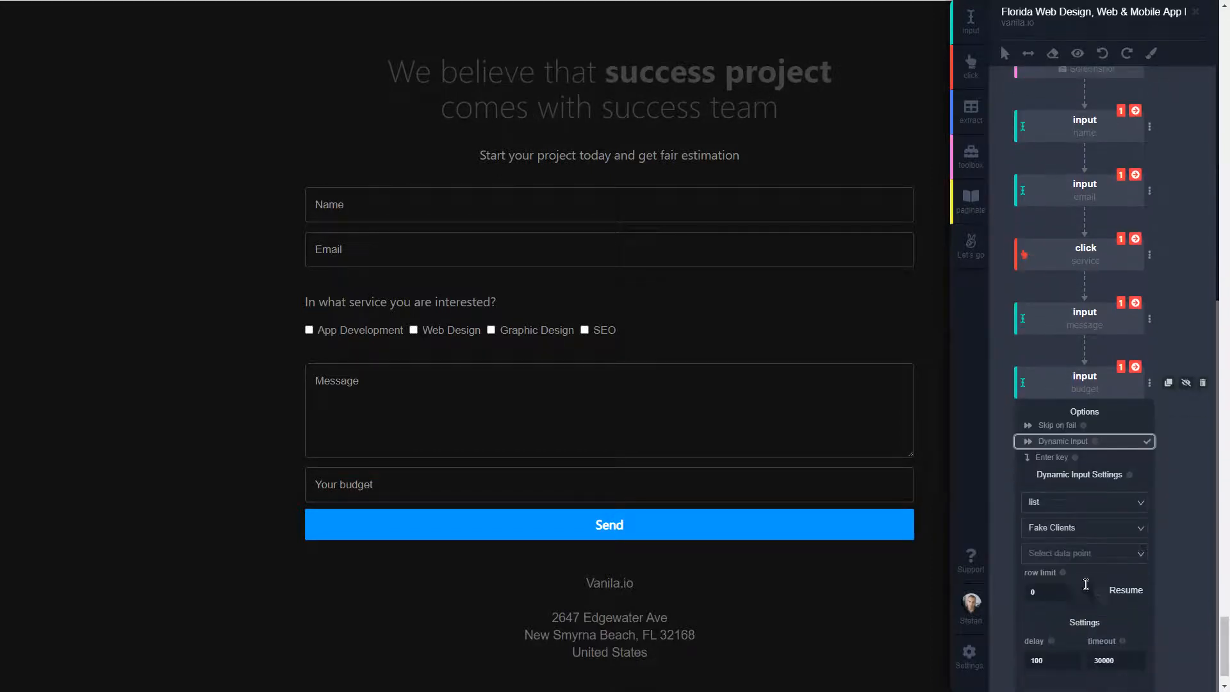
{"action": "left_click", "coordinate": [1081, 552]}
{"action": "left_click", "coordinate": [1044, 638]}
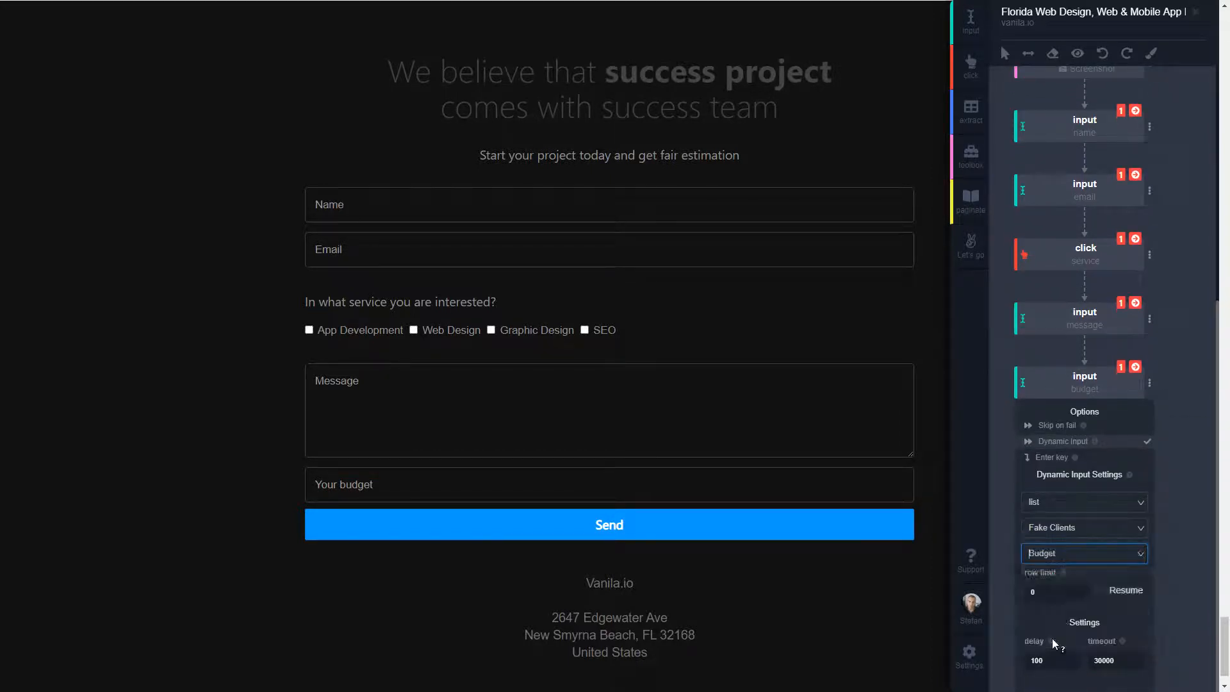
{"action": "left_click", "coordinate": [1001, 448]}
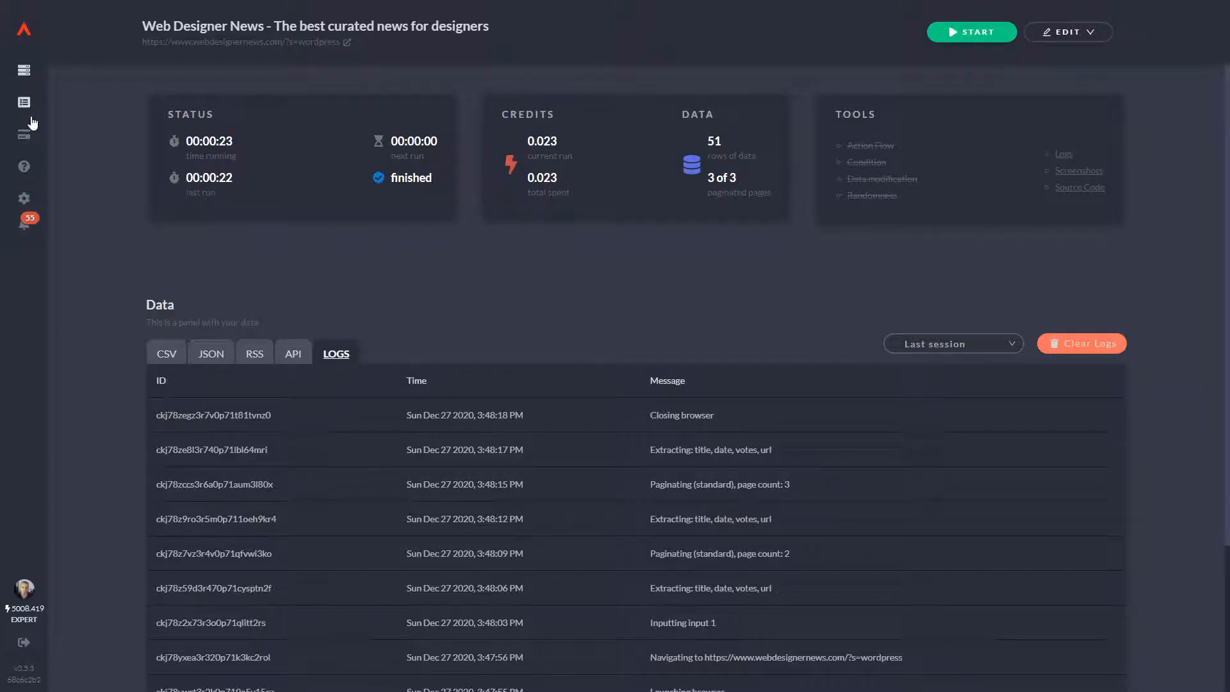
- Open the Fake Clients list in the dashboard and examine the first two rows' name, email, project details and budget data
{"action": "left_click", "coordinate": [26, 106]}
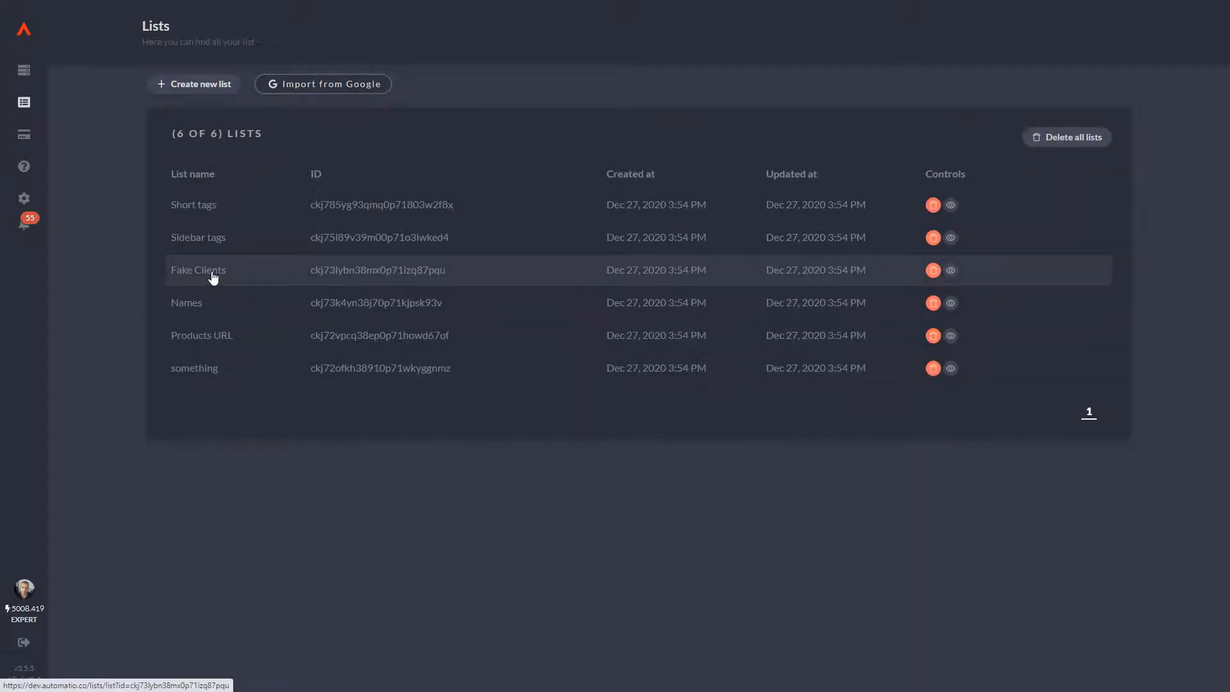
{"action": "left_click", "coordinate": [213, 277]}
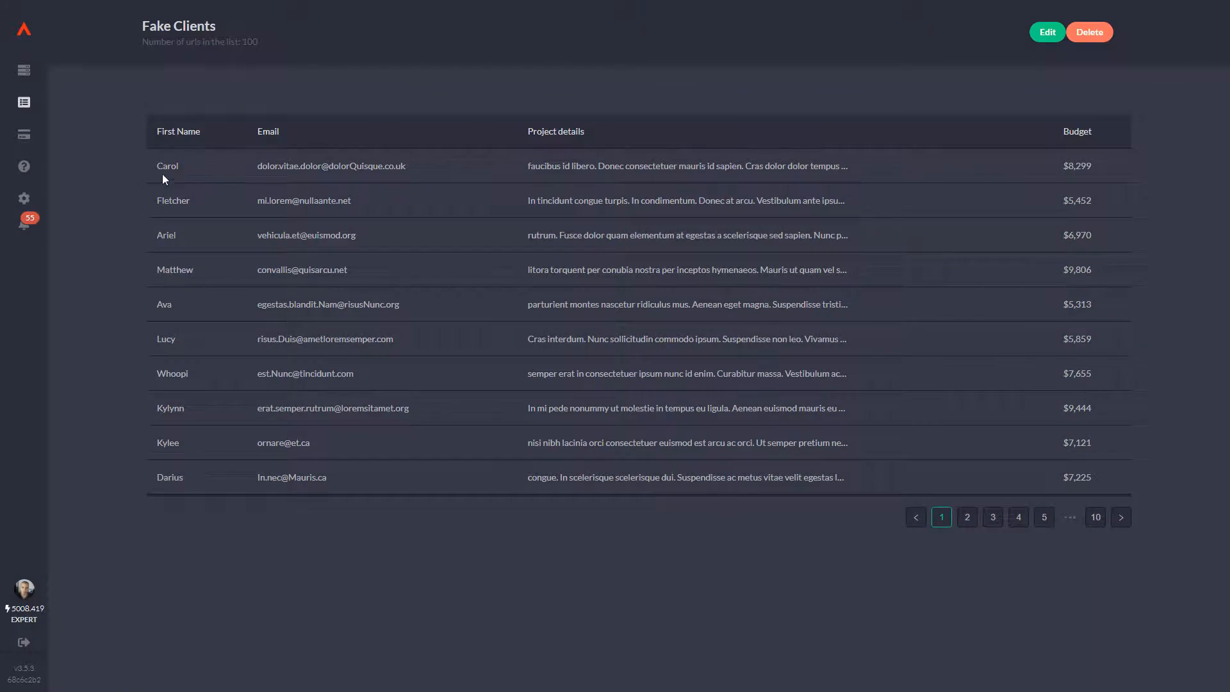
{"action": "left_click_drag", "start_coordinate": [184, 167], "coordinate": [229, 170]}
{"action": "left_click", "coordinate": [271, 171]}
{"action": "left_click_drag", "start_coordinate": [421, 170], "coordinate": [234, 168]}
{"action": "left_click", "coordinate": [631, 168]}
{"action": "left_click_drag", "start_coordinate": [842, 168], "coordinate": [757, 168]}
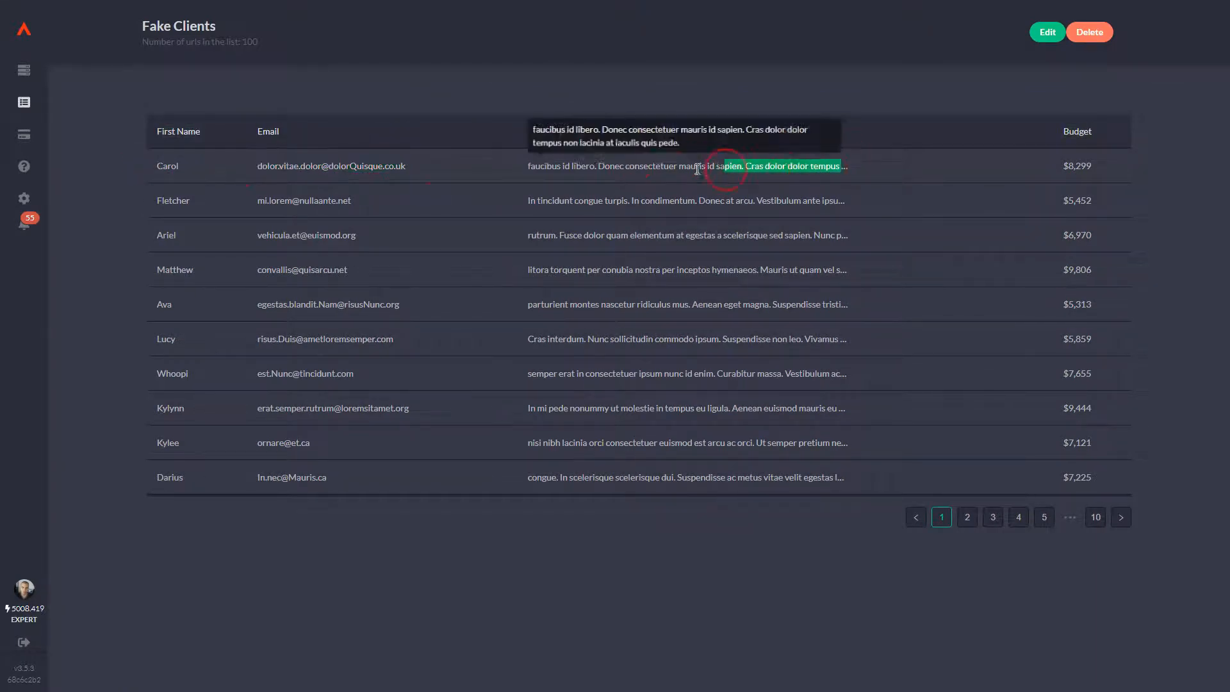
{"action": "left_click", "coordinate": [1056, 170]}
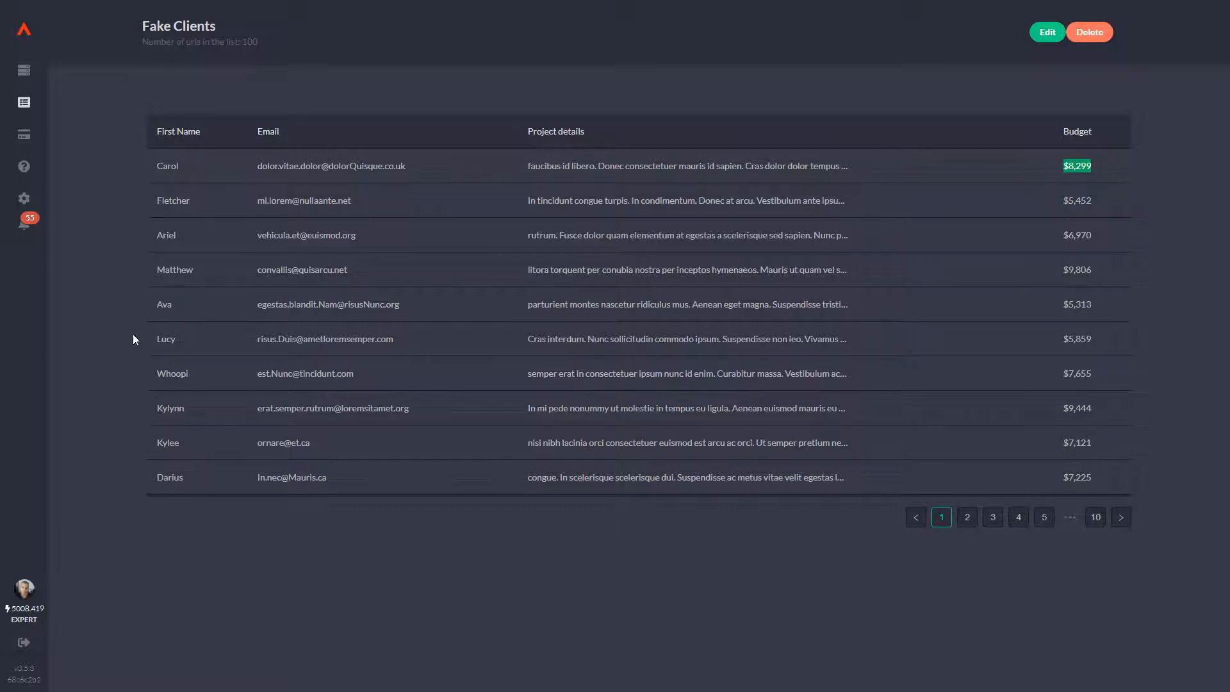
{"action": "left_click_drag", "start_coordinate": [158, 200], "coordinate": [310, 212]}
{"action": "left_click_drag", "start_coordinate": [578, 201], "coordinate": [660, 205]}
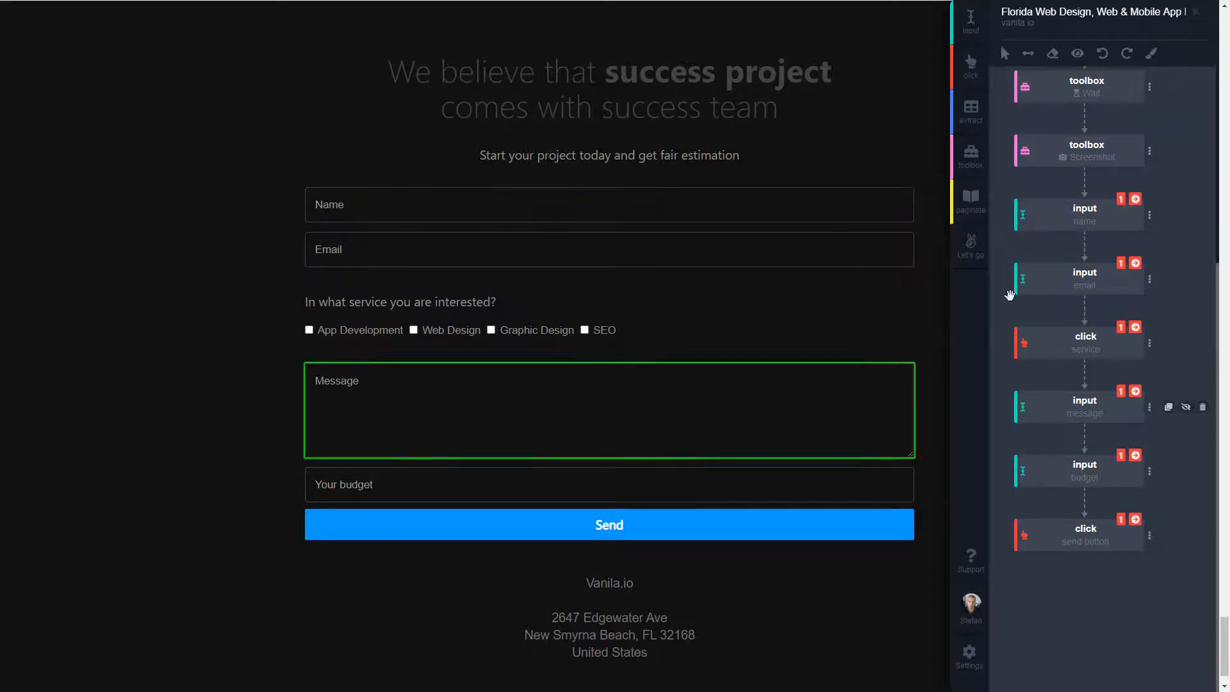
- Add a toolbox action after the send button click and set it to Refresh page
{"action": "left_click", "coordinate": [970, 153]}
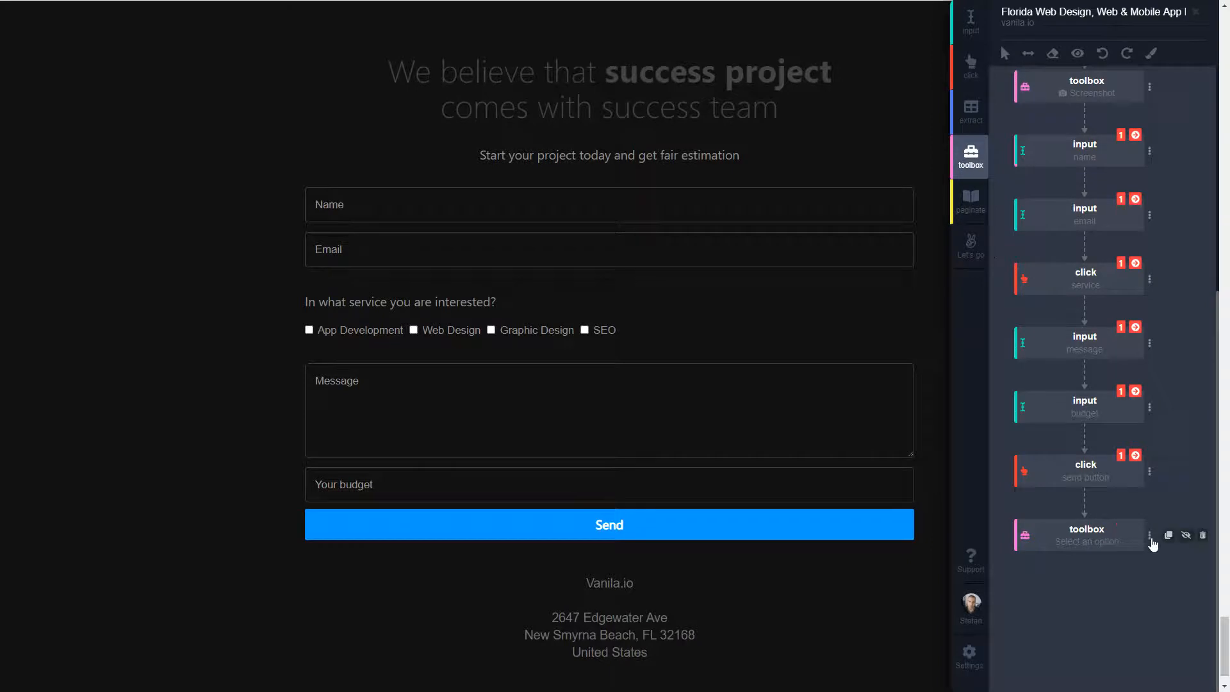
{"action": "left_click", "coordinate": [1150, 537]}
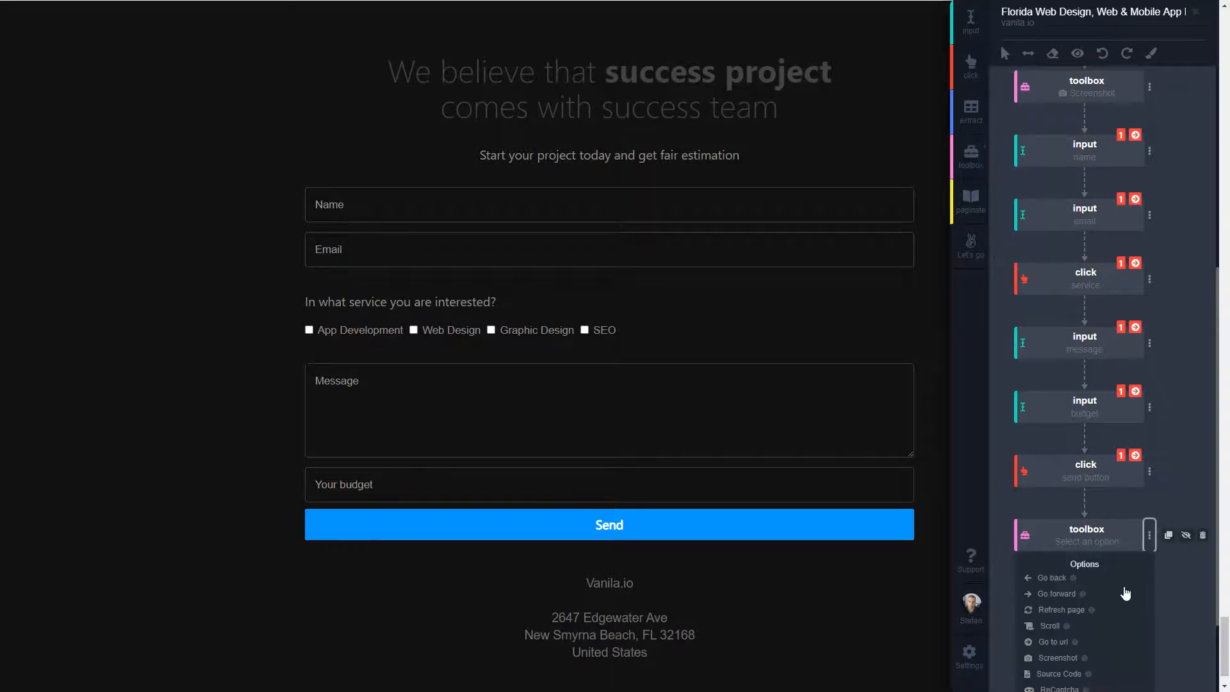
{"action": "left_click", "coordinate": [1064, 611]}
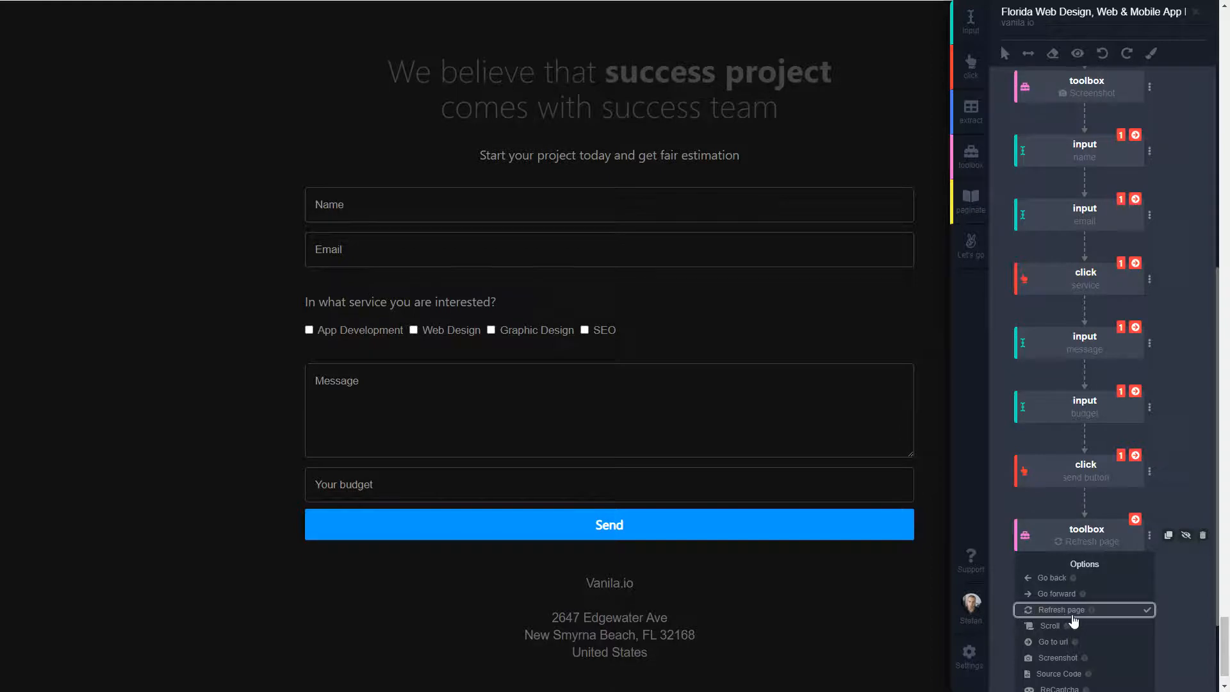
{"action": "left_click", "coordinate": [1003, 439]}
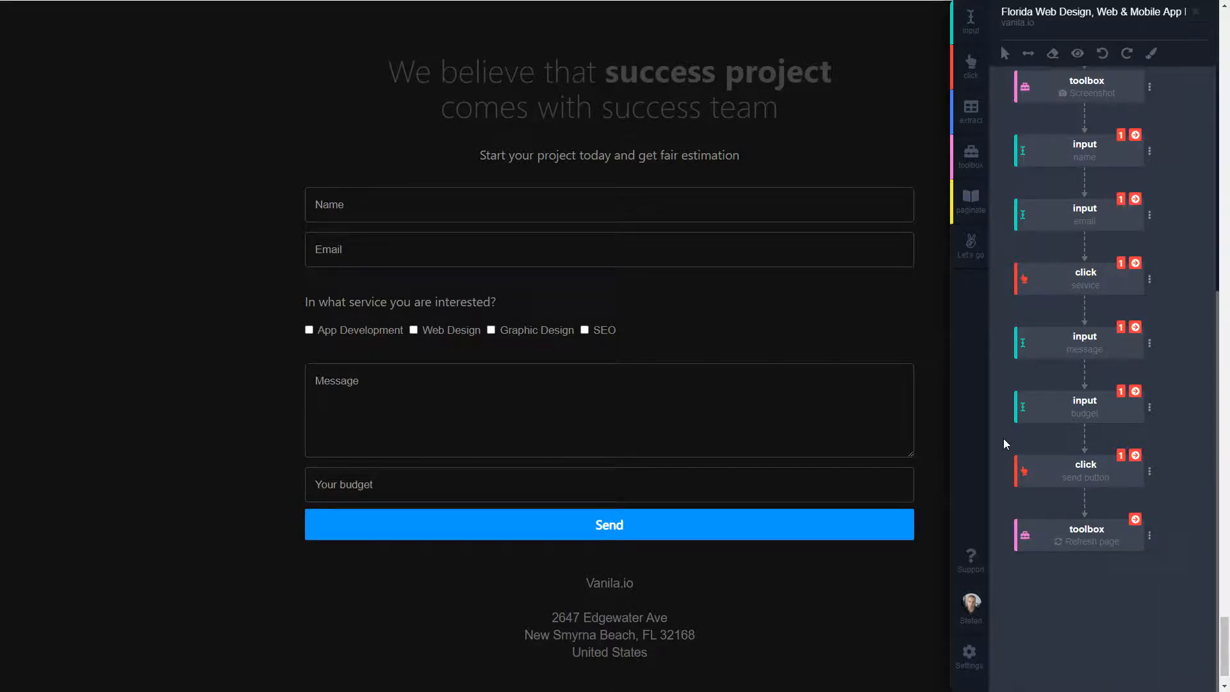
- Duplicate the Wait and Screenshot actions and place the copies between the budget input and the send button click
{"action": "mouse_move", "coordinate": [1147, 548]}
{"action": "scroll", "coordinate": [1146, 321], "scroll_direction": "up", "scroll_amount": 2}
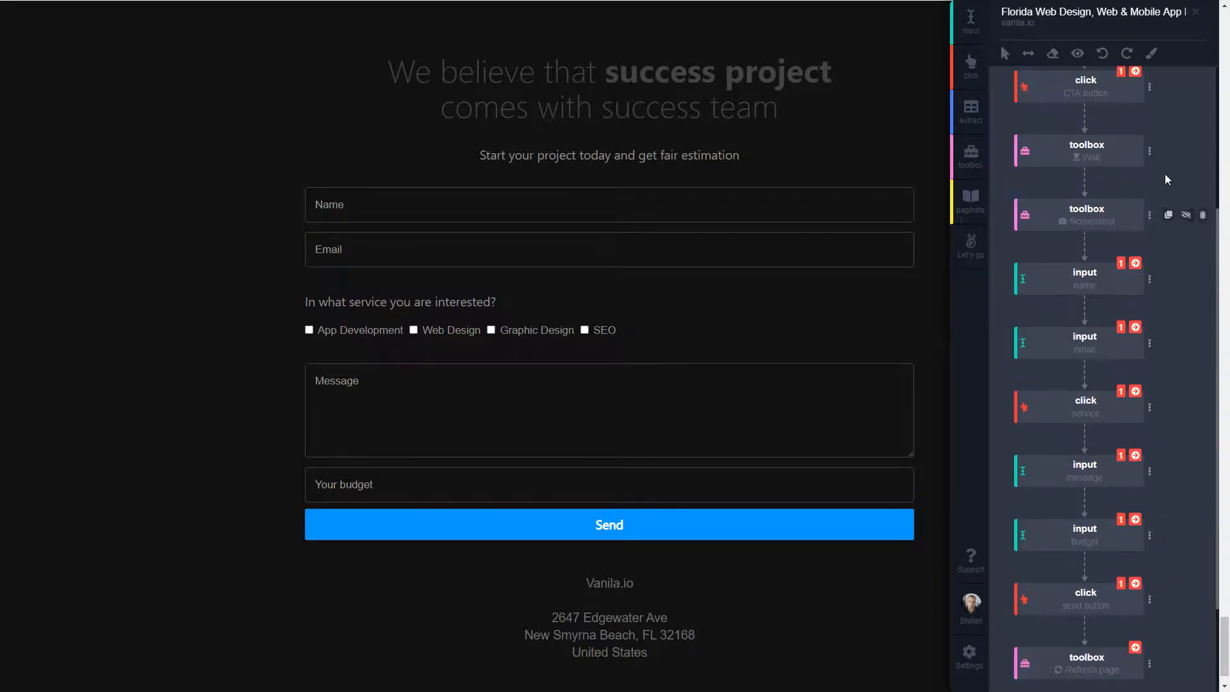
{"action": "left_click", "coordinate": [1168, 153]}
{"action": "scroll", "coordinate": [1169, 160], "scroll_direction": "up", "scroll_amount": 3}
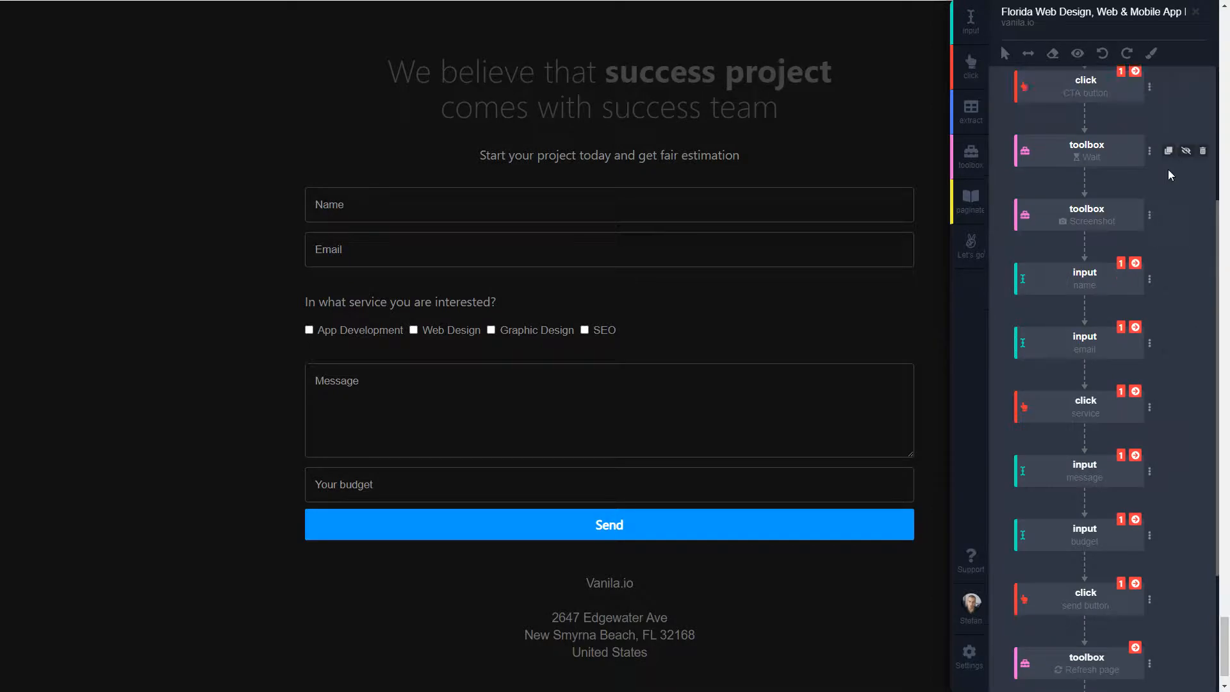
{"action": "left_click", "coordinate": [1168, 216]}
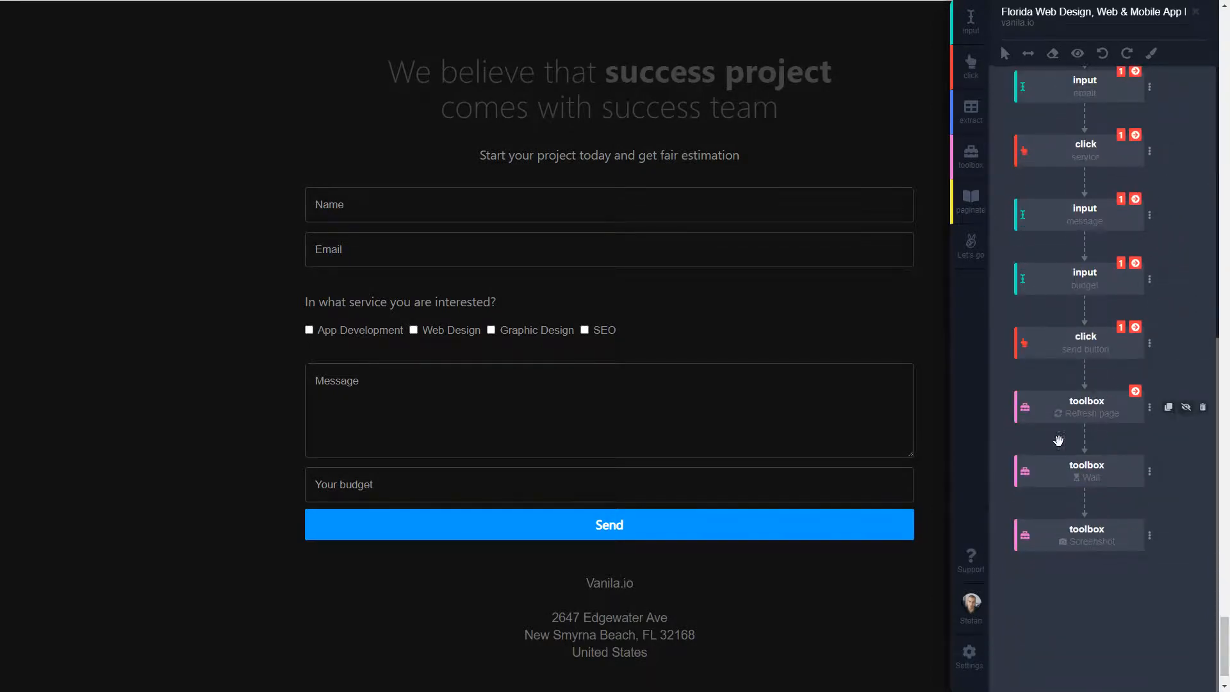
{"action": "left_click_drag", "start_coordinate": [1024, 471], "coordinate": [1032, 354]}
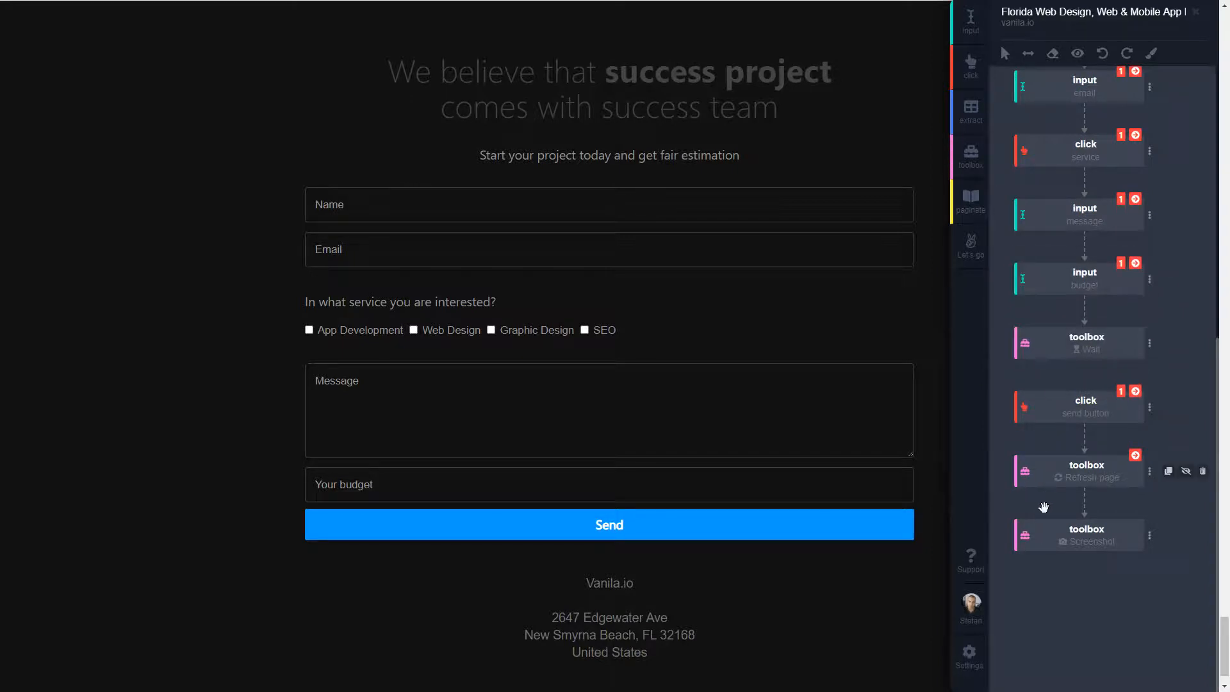
{"action": "left_click_drag", "start_coordinate": [1025, 535], "coordinate": [1027, 393]}
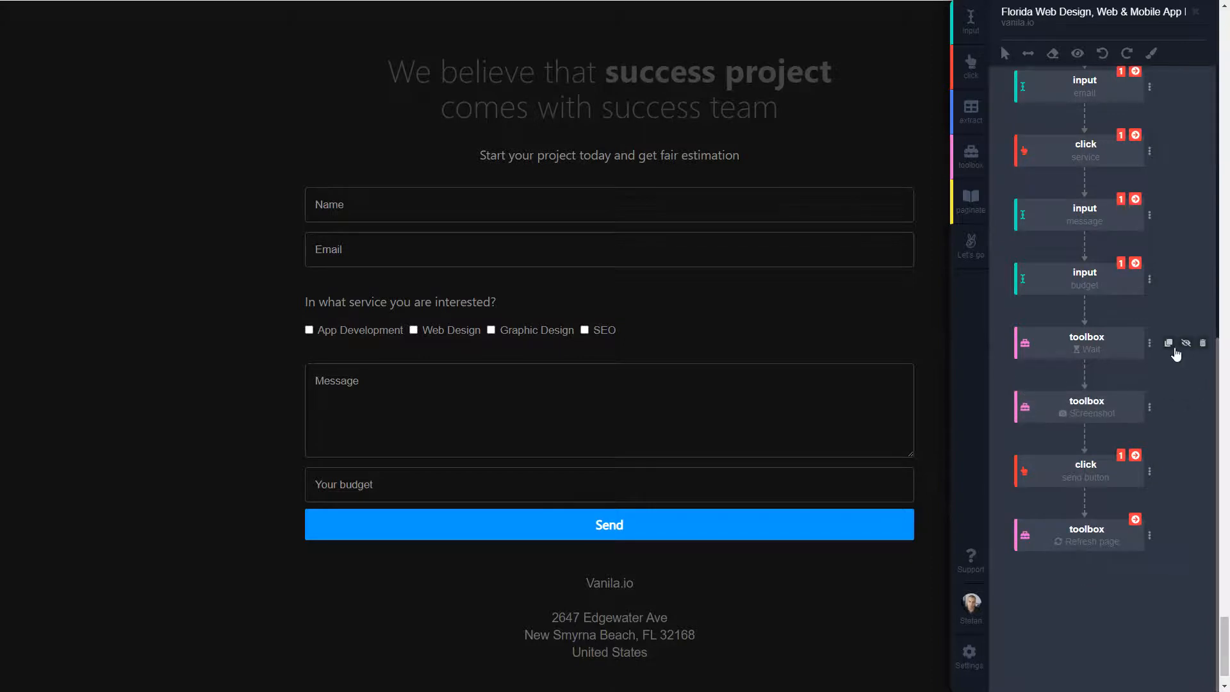
- Duplicate the Wait and Screenshot pair again and place the copies between the send button click and the Refresh page action
{"action": "left_click", "coordinate": [1168, 344]}
{"action": "left_click", "coordinate": [1168, 345]}
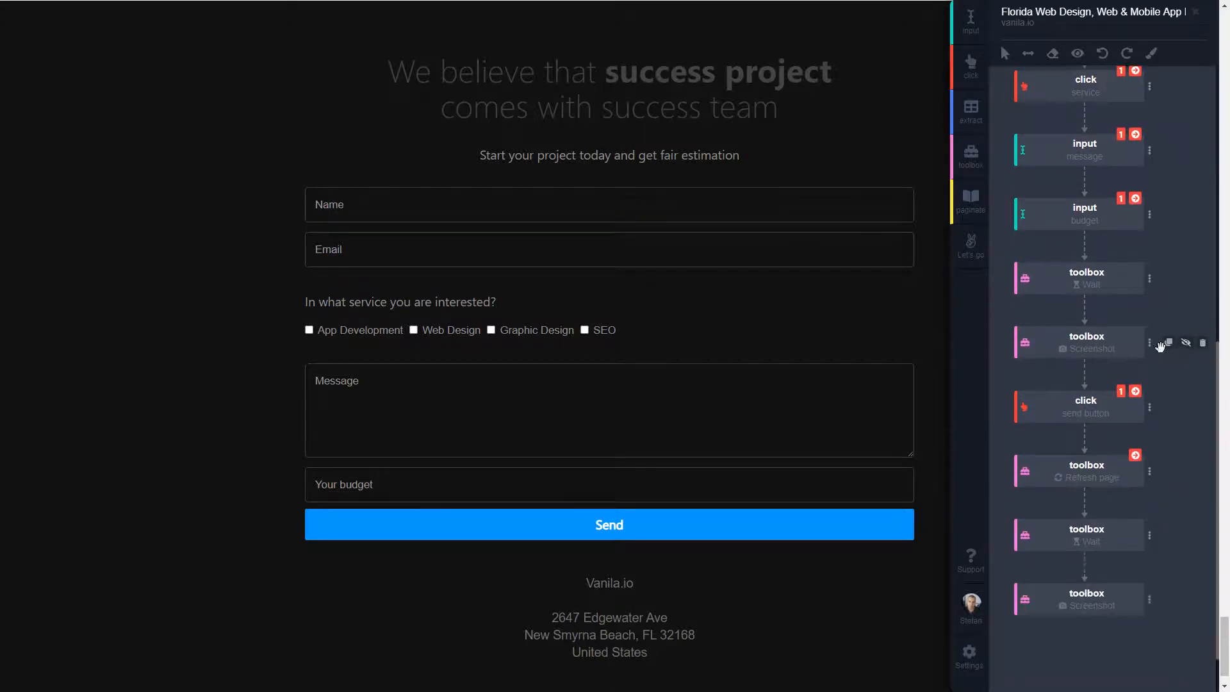
{"action": "left_click_drag", "start_coordinate": [1025, 472], "coordinate": [1027, 398]}
{"action": "left_click_drag", "start_coordinate": [1032, 529], "coordinate": [1024, 458]}
{"action": "scroll", "coordinate": [1113, 564], "scroll_direction": "up", "scroll_amount": 2}
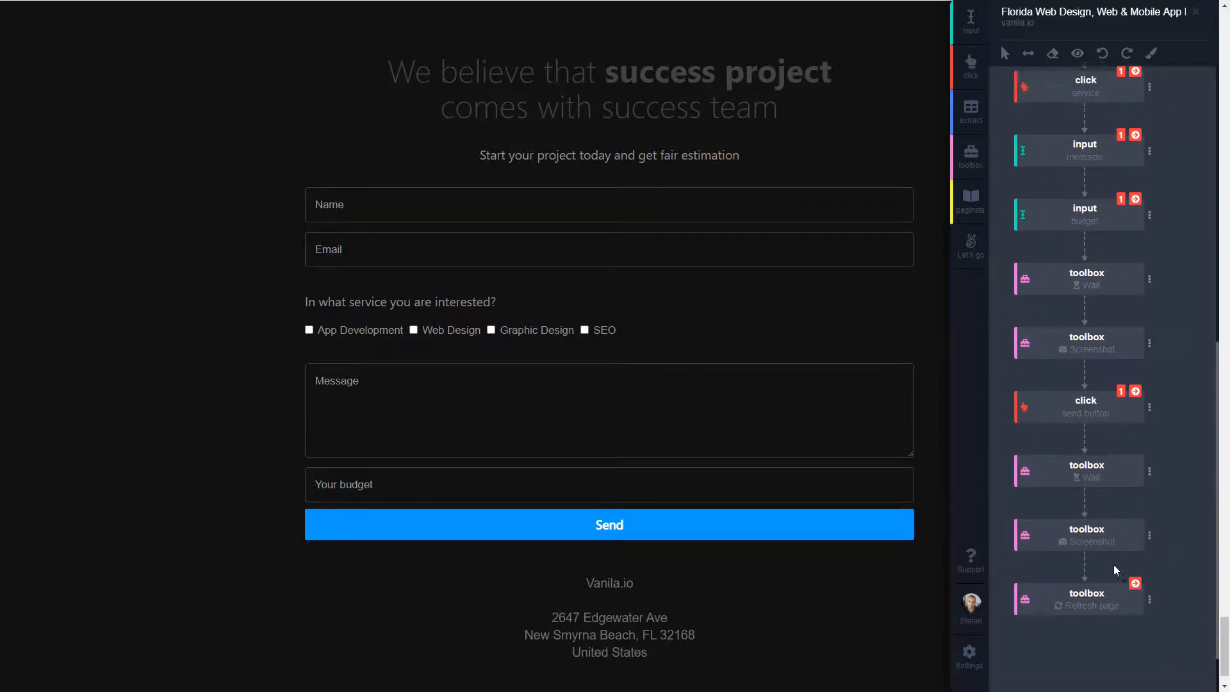
{"action": "scroll", "coordinate": [1113, 564], "scroll_direction": "up", "scroll_amount": 7}
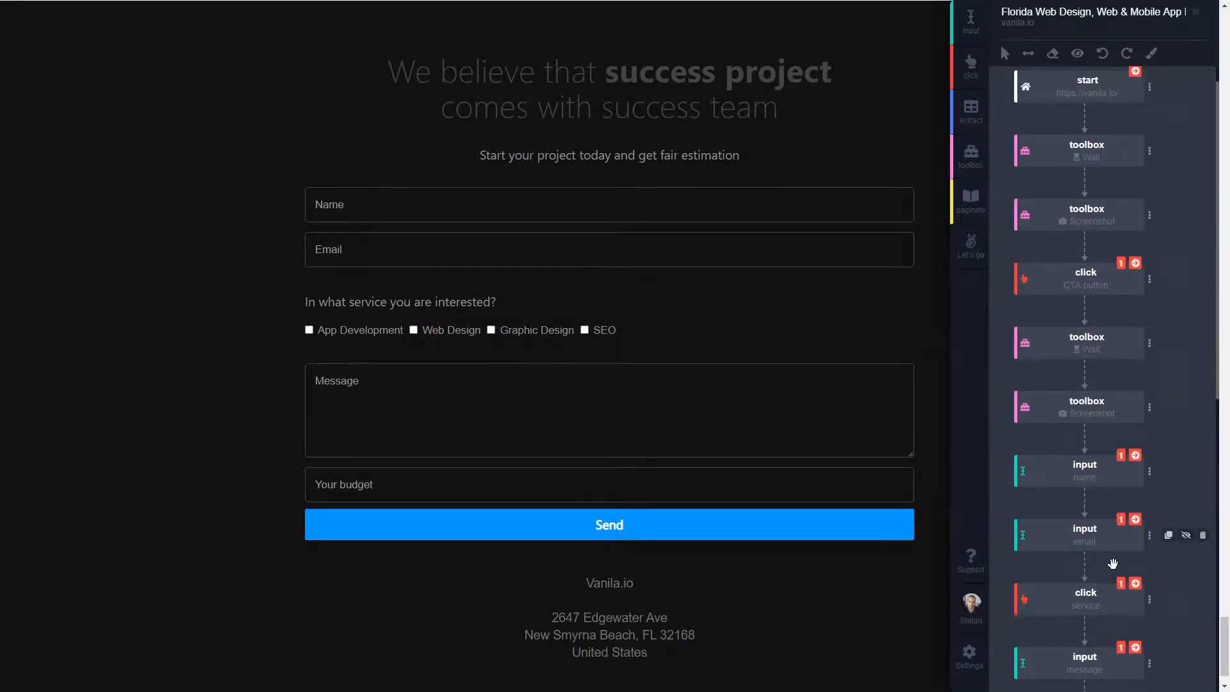
- Review the Vanila bot's action flow from start to Refresh page, and create and run the bot
{"action": "scroll", "coordinate": [1089, 385], "scroll_direction": "up", "scroll_amount": 1}
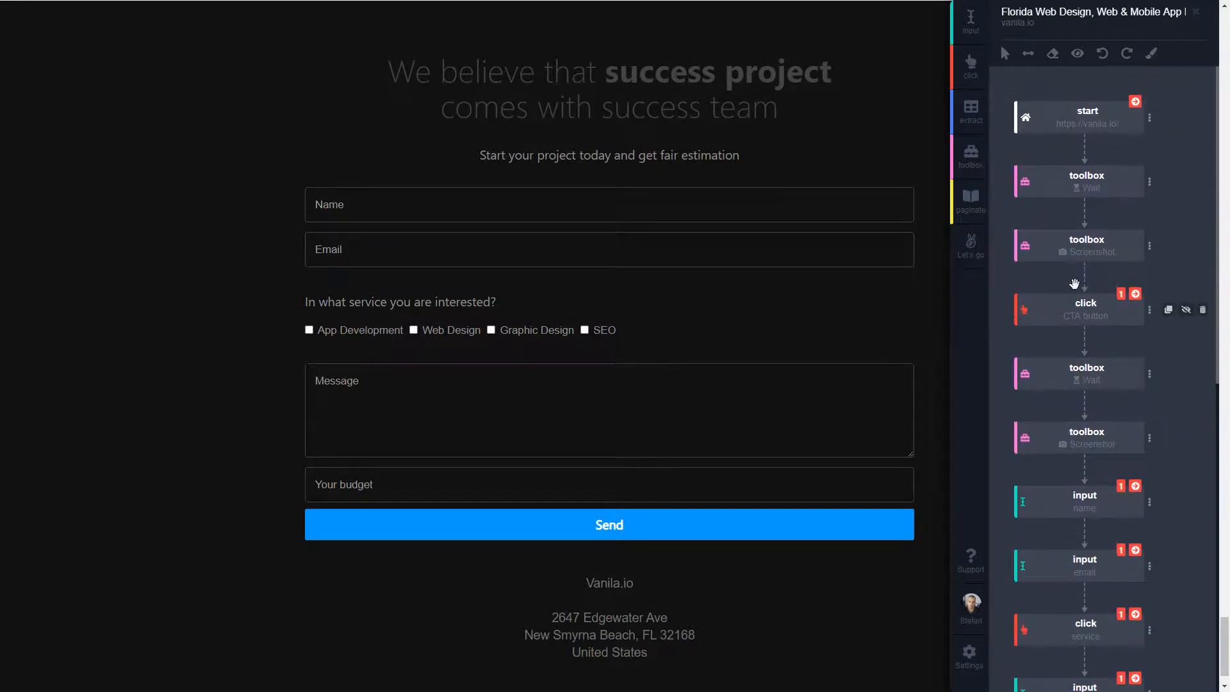
{"action": "scroll", "coordinate": [444, 368], "scroll_direction": "up", "scroll_amount": 6}
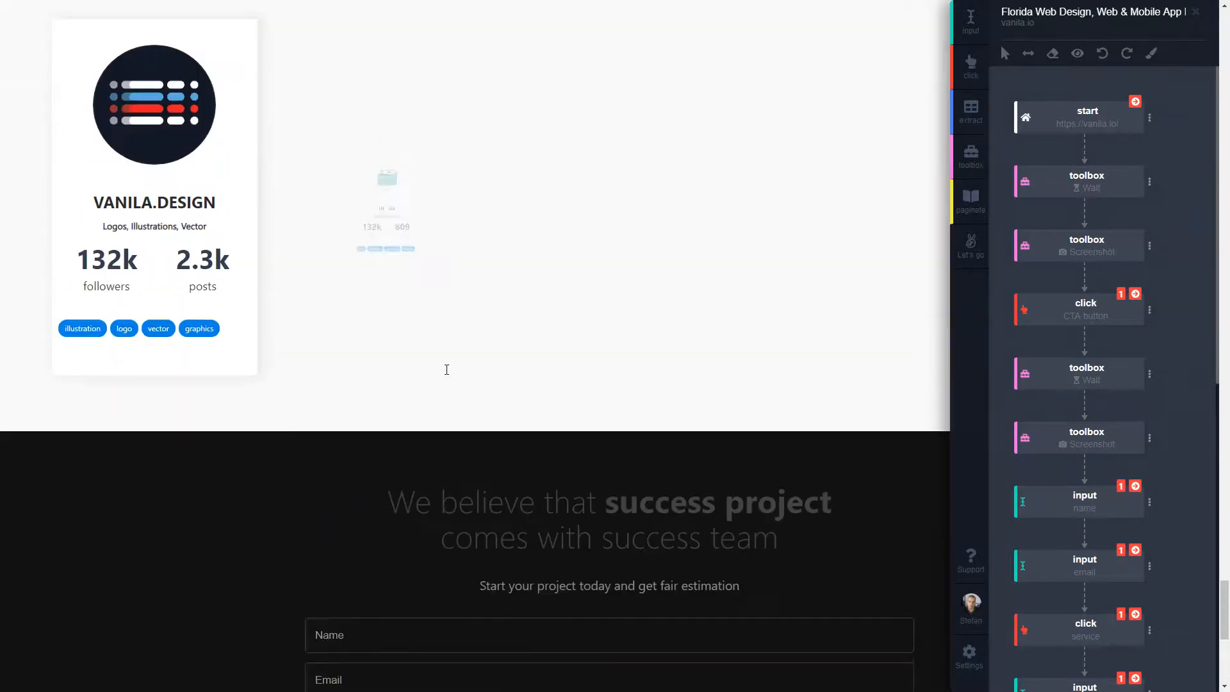
{"action": "scroll", "coordinate": [452, 374], "scroll_direction": "down", "scroll_amount": 10}
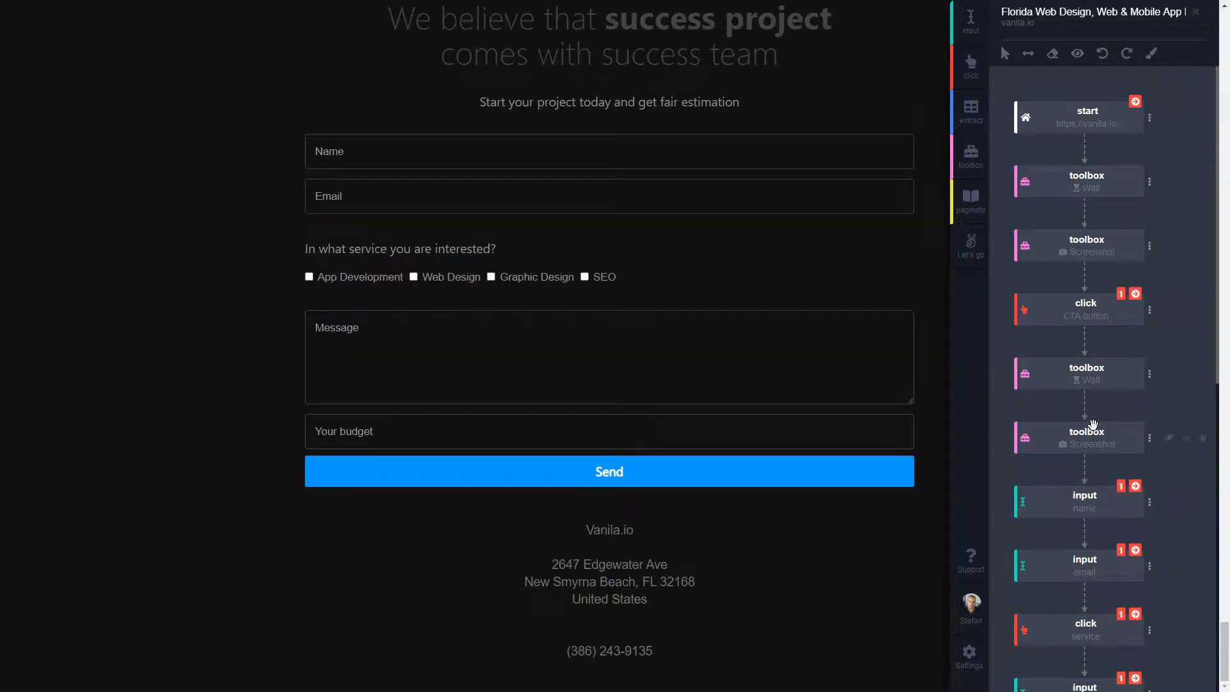
{"action": "scroll", "coordinate": [1101, 423], "scroll_direction": "down", "scroll_amount": 9}
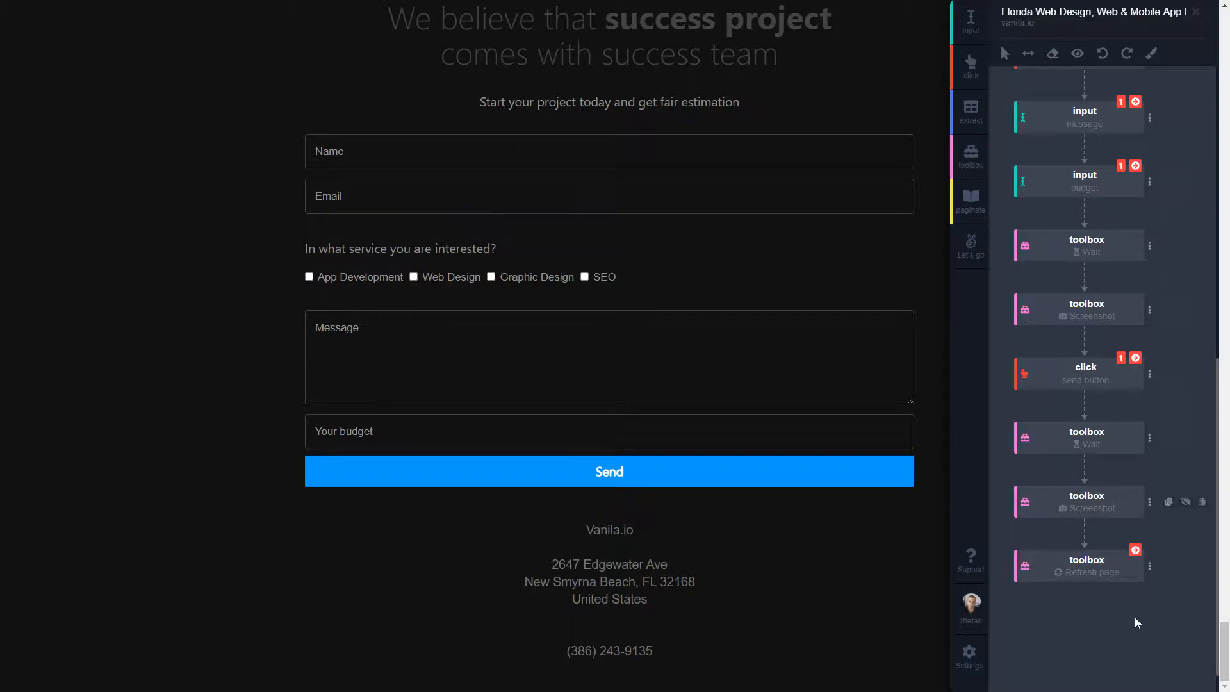
{"action": "left_click", "coordinate": [970, 246]}
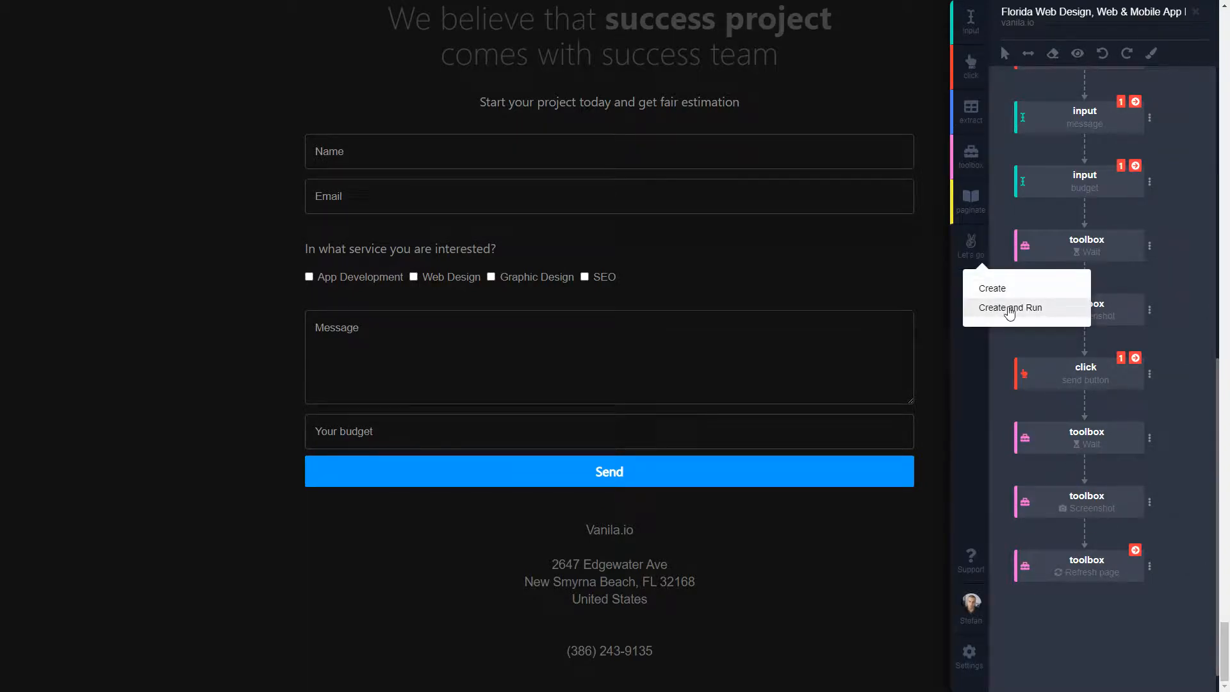
{"action": "left_click", "coordinate": [1008, 309]}
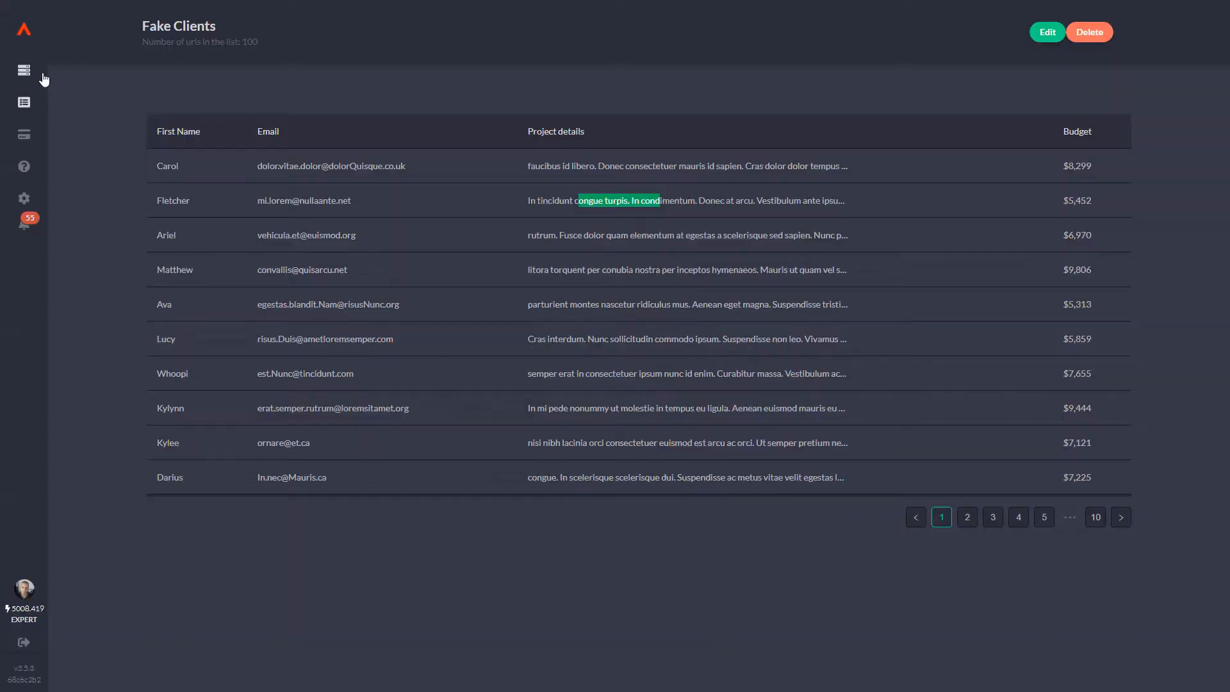
- Open the newly created Vanila.io instance in the dashboard and inspect its logs and screenshots
{"action": "left_click", "coordinate": [35, 70]}
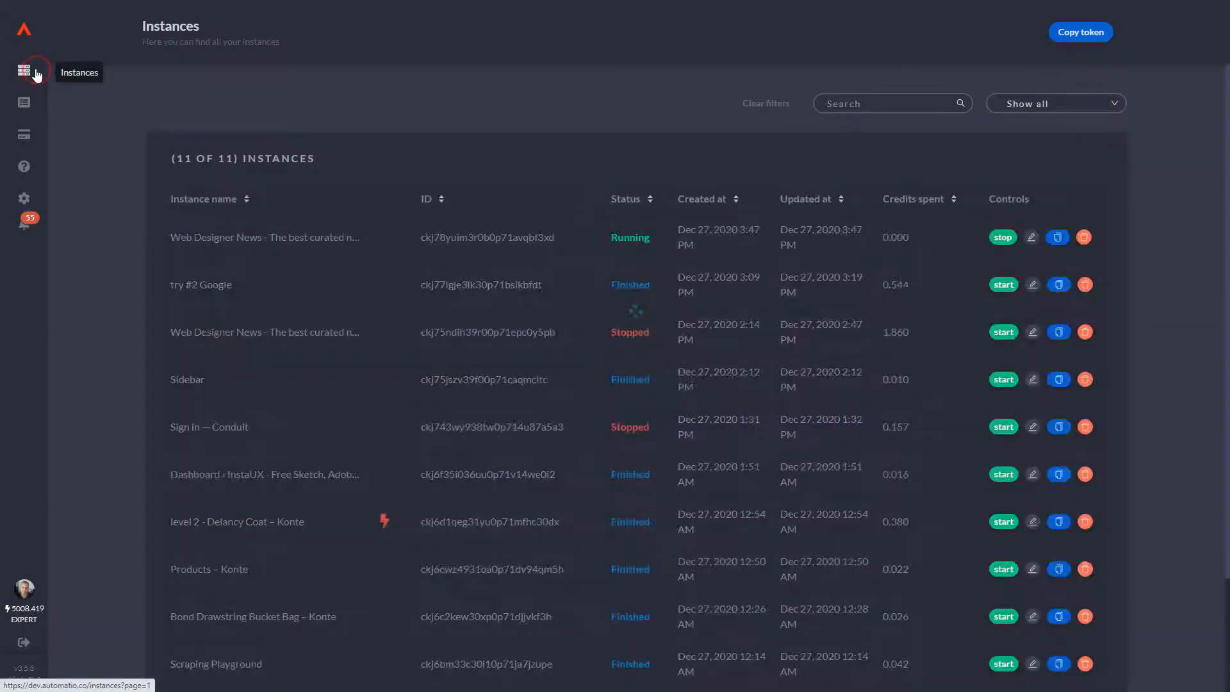
{"action": "left_click", "coordinate": [232, 239]}
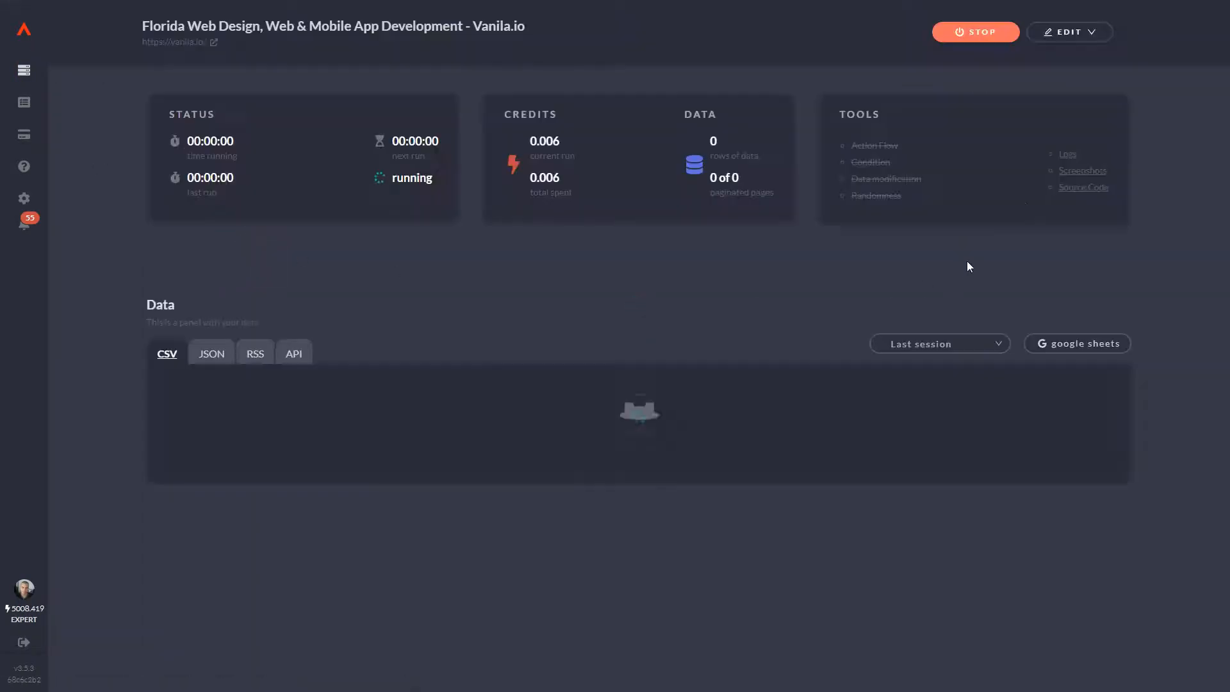
{"action": "left_click", "coordinate": [1063, 156]}
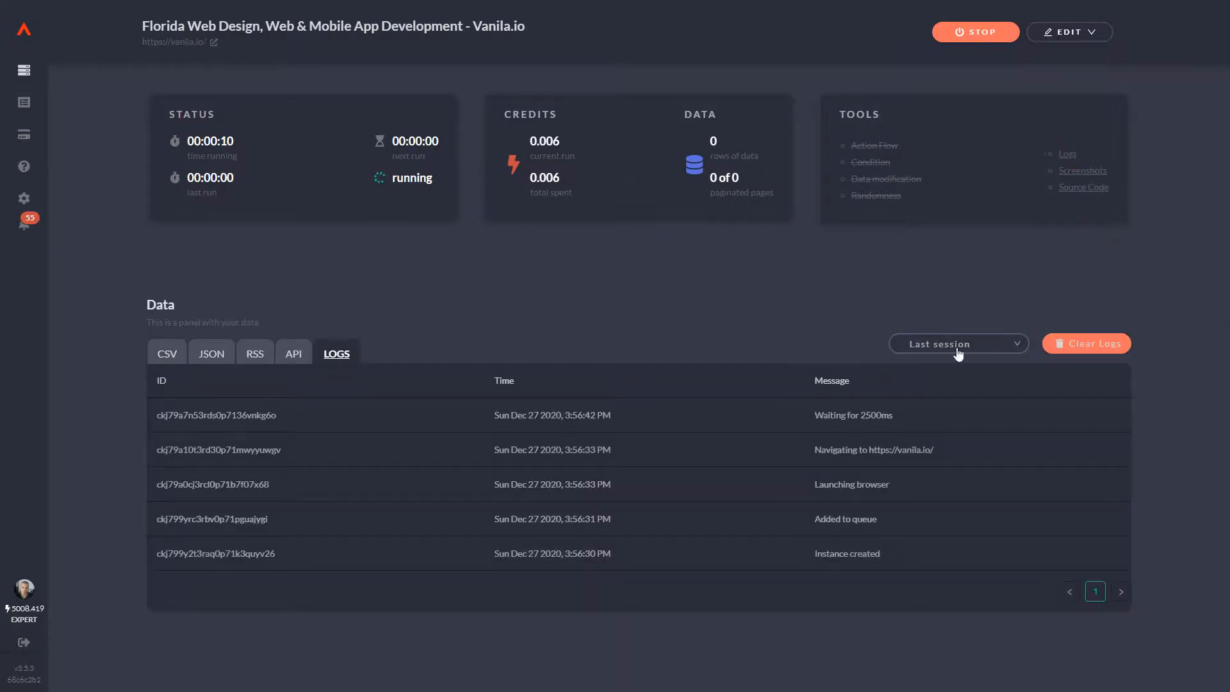
{"action": "left_click", "coordinate": [1091, 171]}
{"action": "left_click", "coordinate": [231, 453]}
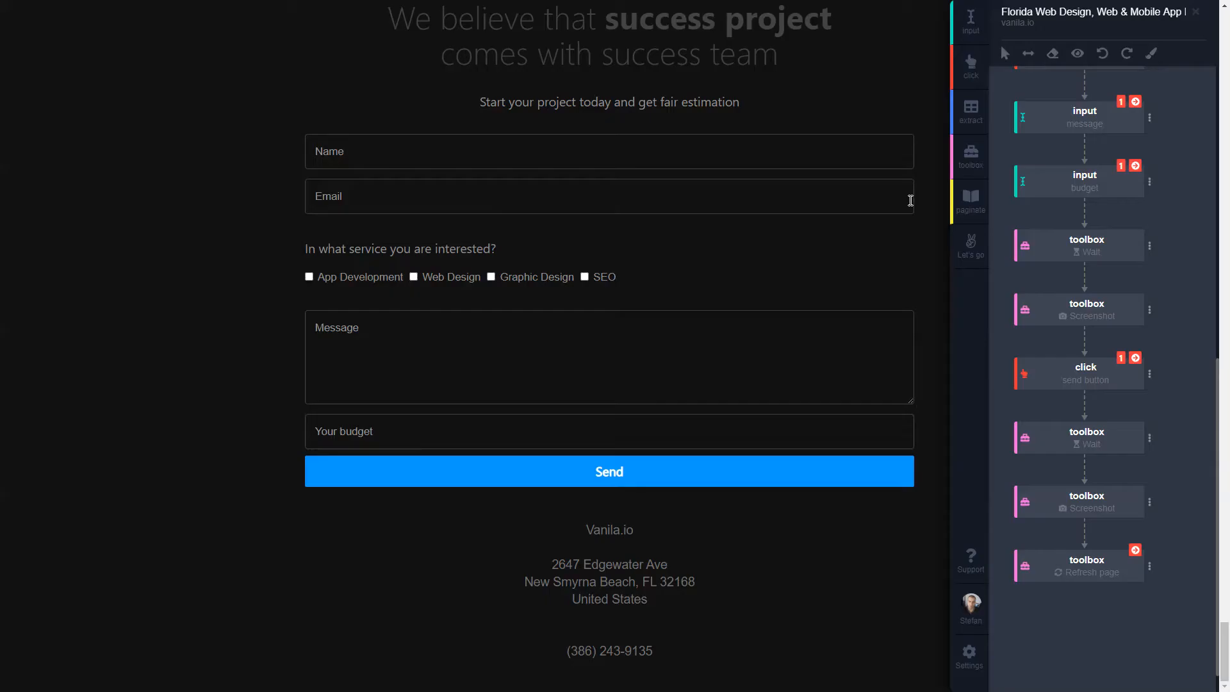
- Return to the Vanila bot builder and examine its action flow, including the options of the final Refresh page action
{"action": "scroll", "coordinate": [1095, 256], "scroll_direction": "up", "scroll_amount": 9}
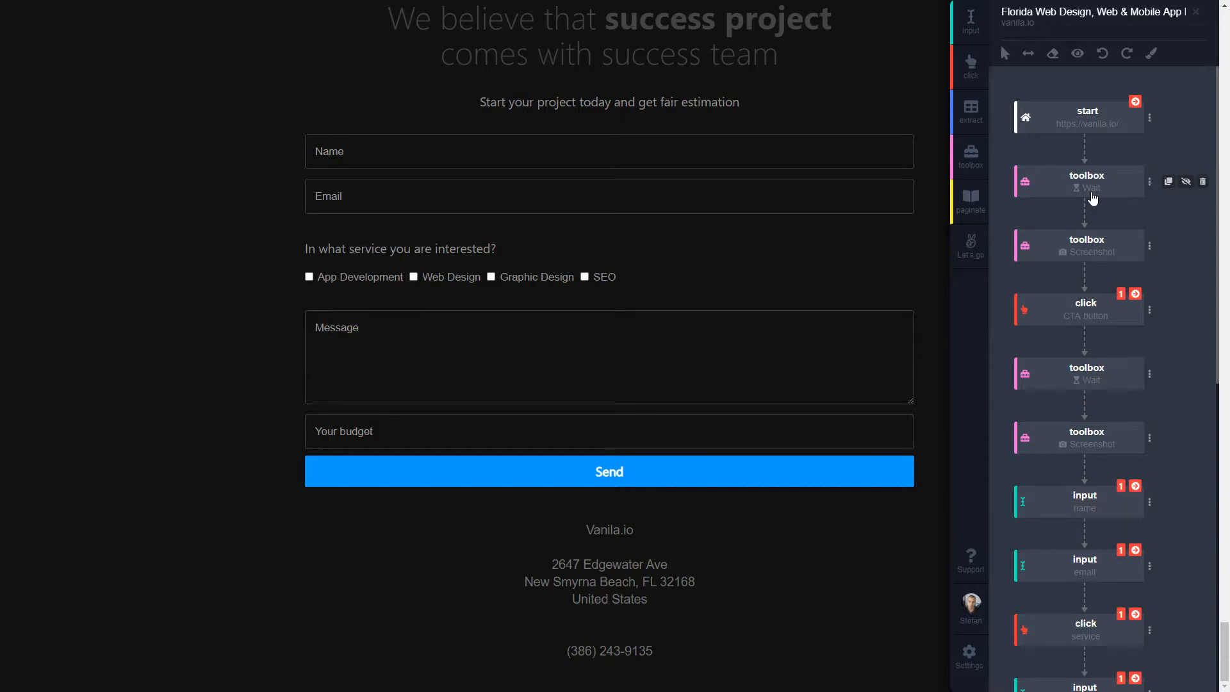
{"action": "scroll", "coordinate": [1076, 256], "scroll_direction": "down", "scroll_amount": 8}
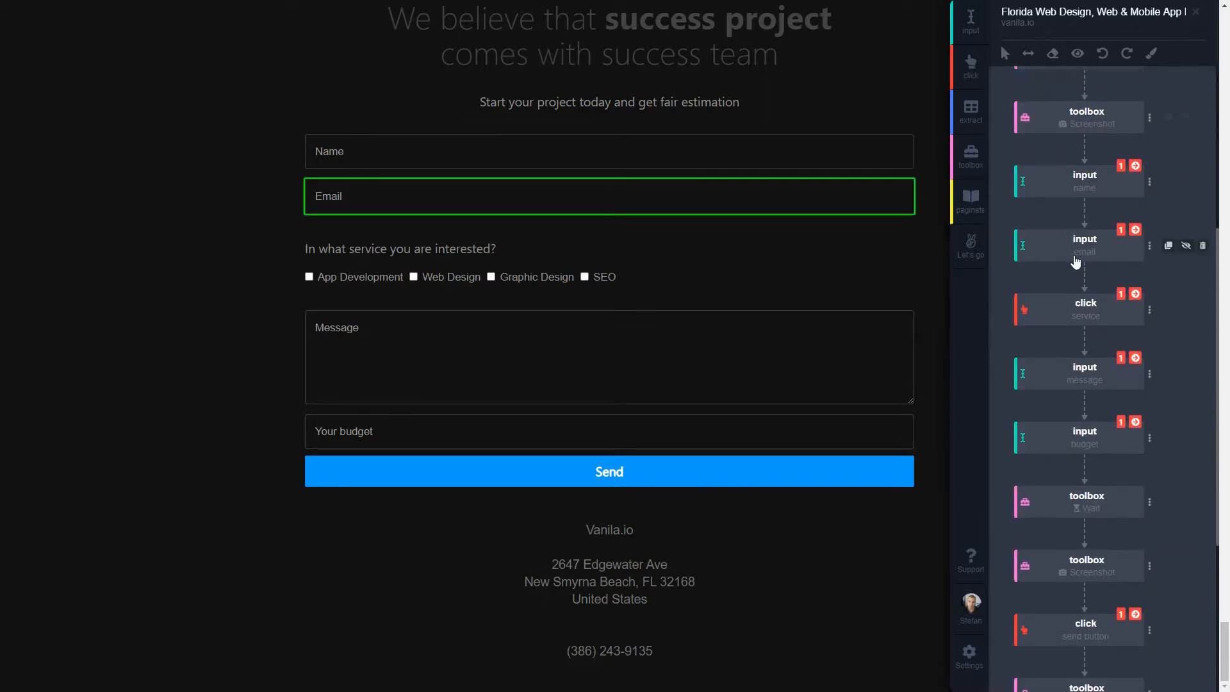
{"action": "scroll", "coordinate": [1073, 263], "scroll_direction": "down", "scroll_amount": 2}
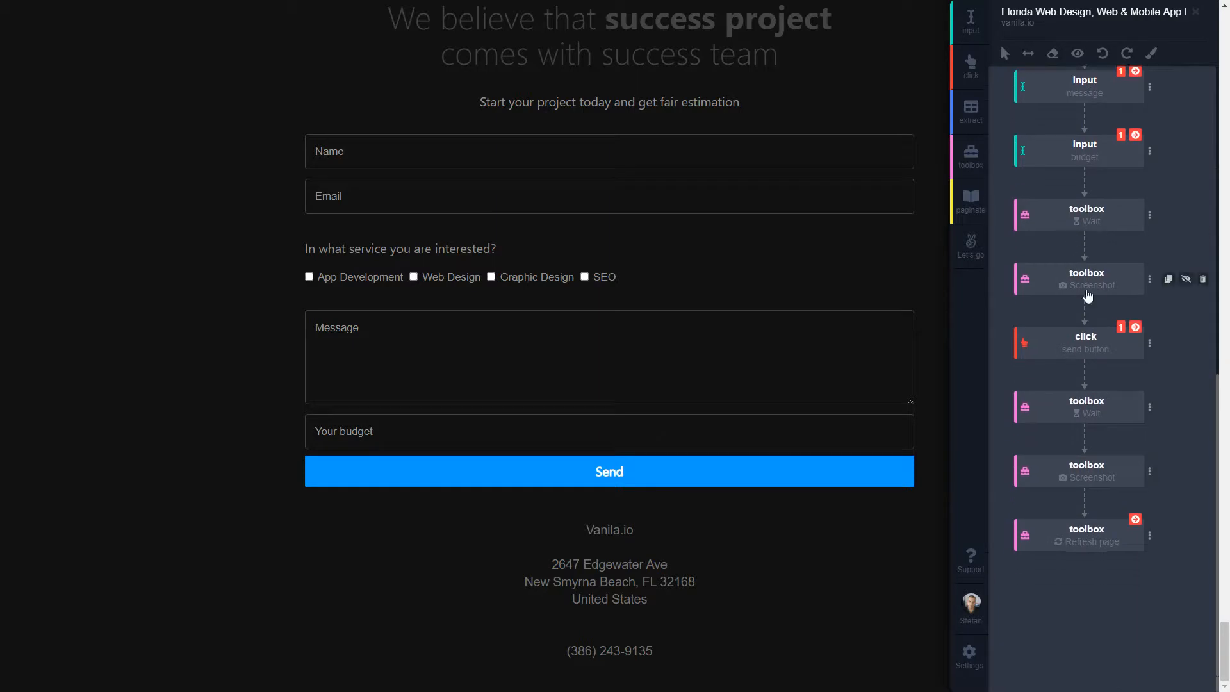
{"action": "scroll", "coordinate": [741, 187], "scroll_direction": "up", "scroll_amount": 6}
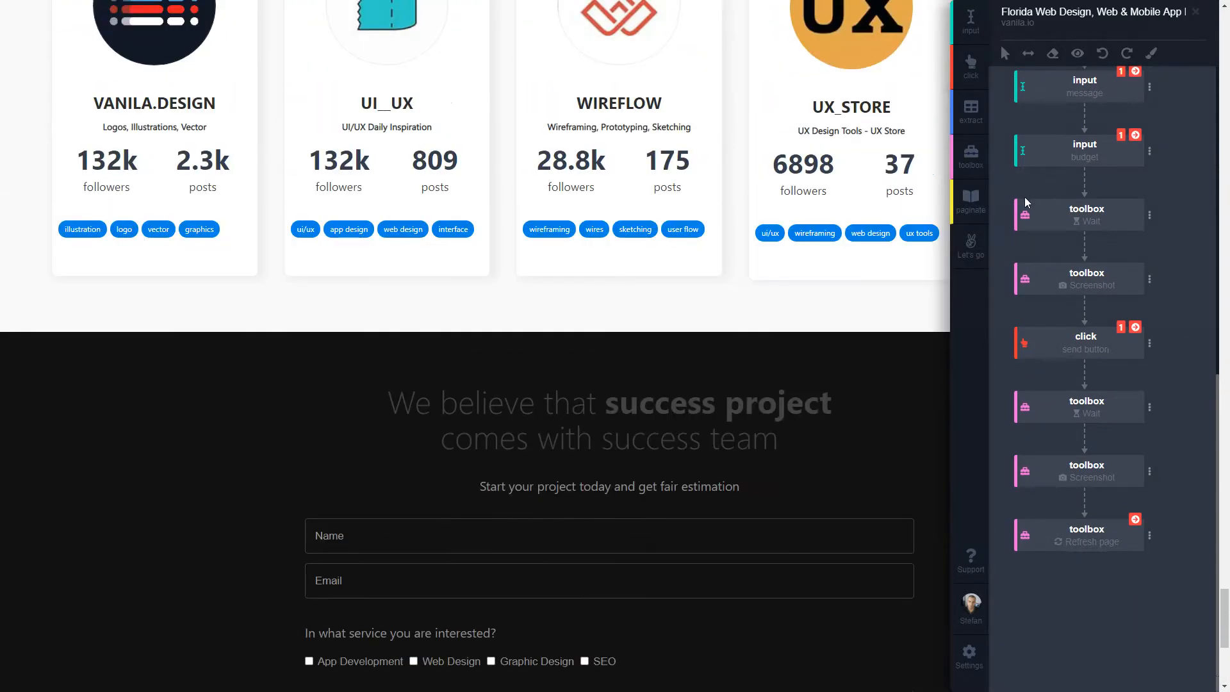
{"action": "scroll", "coordinate": [572, 282], "scroll_direction": "up", "scroll_amount": 9}
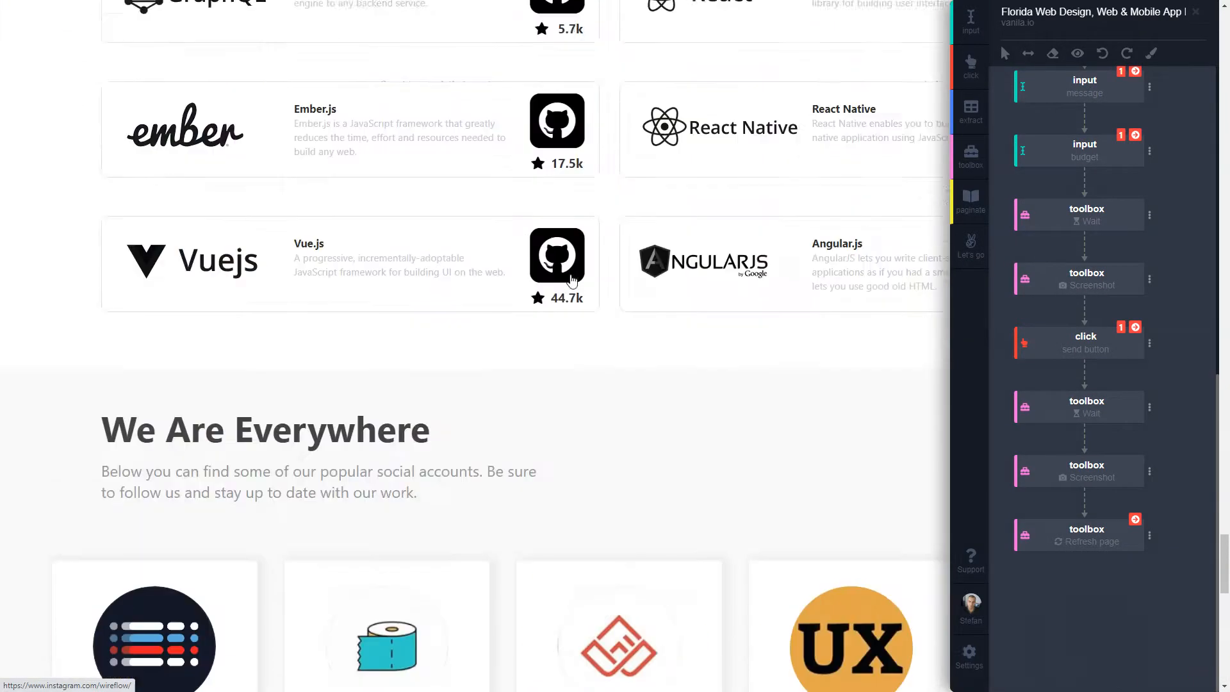
{"action": "scroll", "coordinate": [573, 274], "scroll_direction": "down", "scroll_amount": 15}
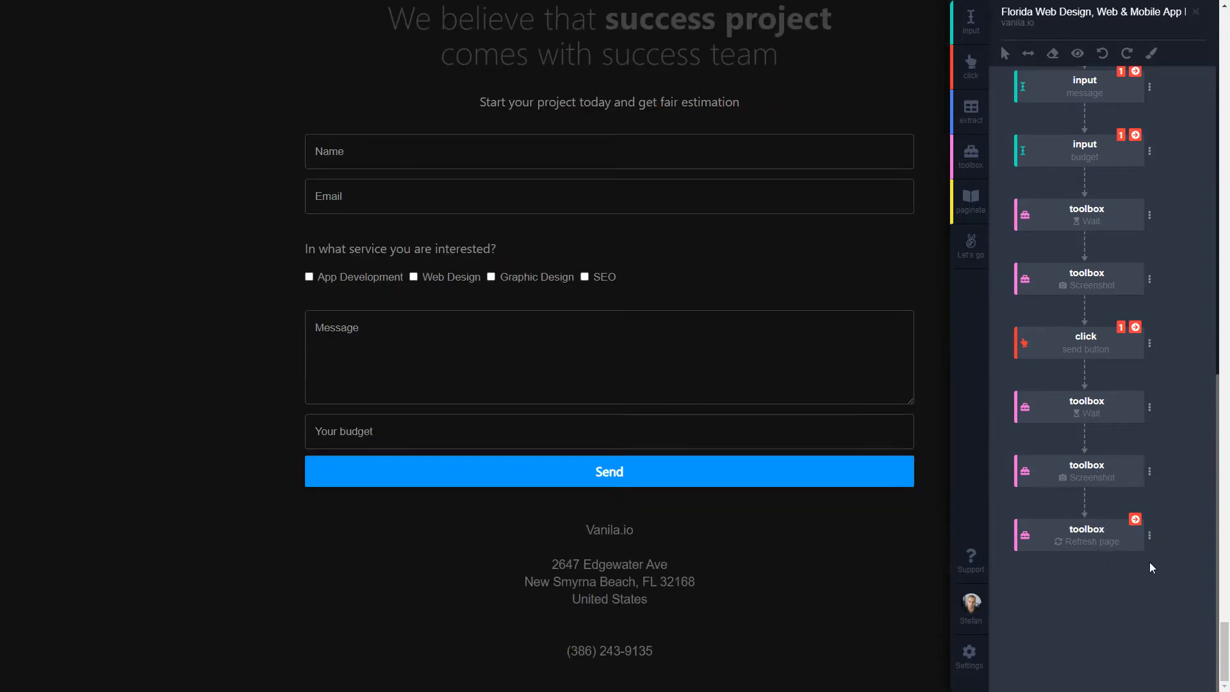
{"action": "left_click", "coordinate": [1149, 534]}
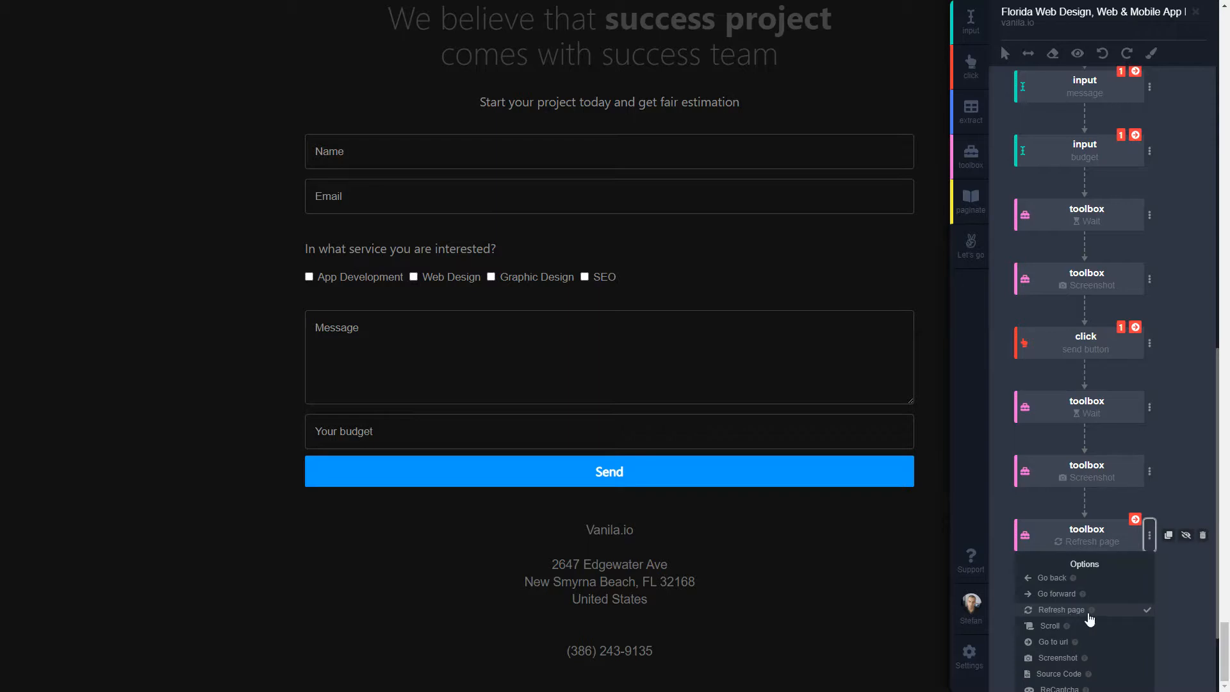
{"action": "left_click", "coordinate": [1015, 501]}
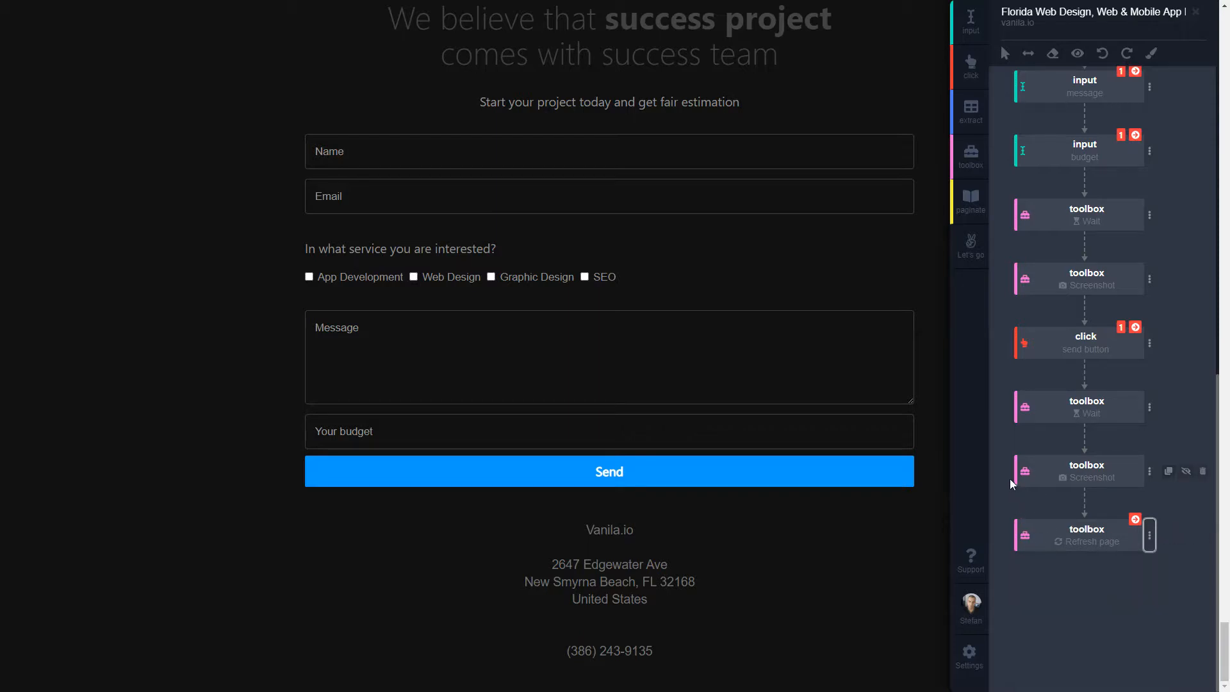
{"action": "scroll", "coordinate": [799, 358], "scroll_direction": "up", "scroll_amount": 5}
{"action": "scroll", "coordinate": [805, 360], "scroll_direction": "down", "scroll_amount": 3}
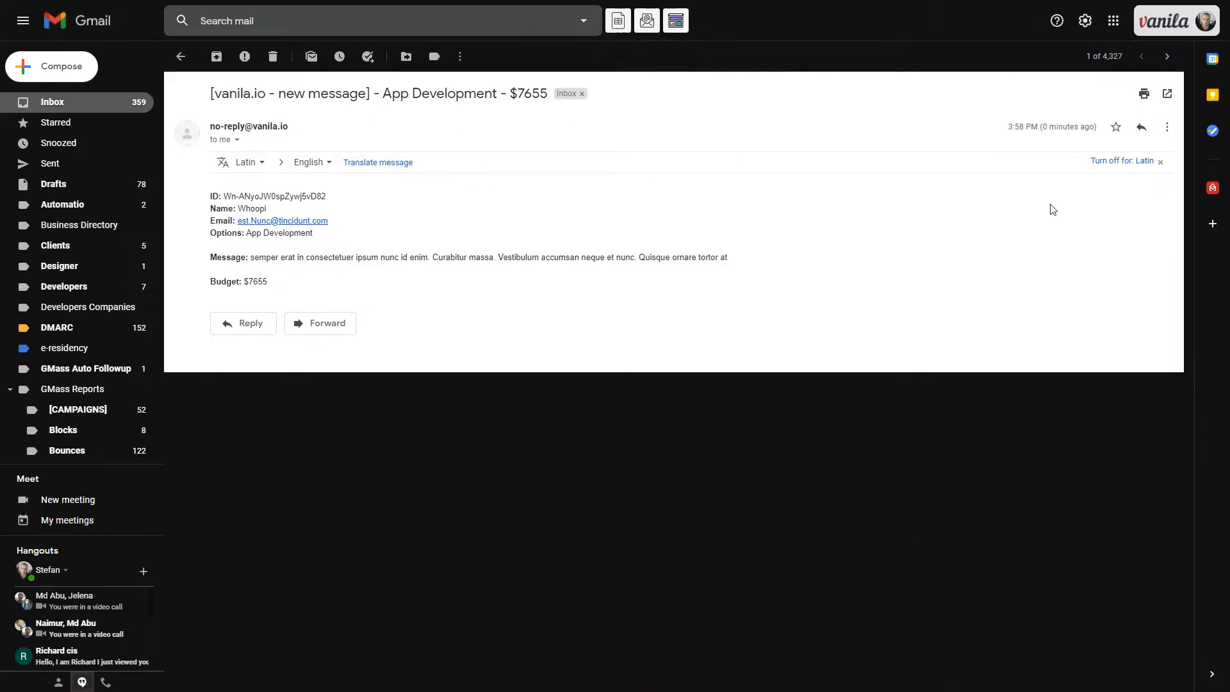
- Switch to Gmail and examine the vanila.io form message's received time, name, email, message text and budget
{"action": "left_click_drag", "start_coordinate": [1041, 126], "coordinate": [1096, 135]}
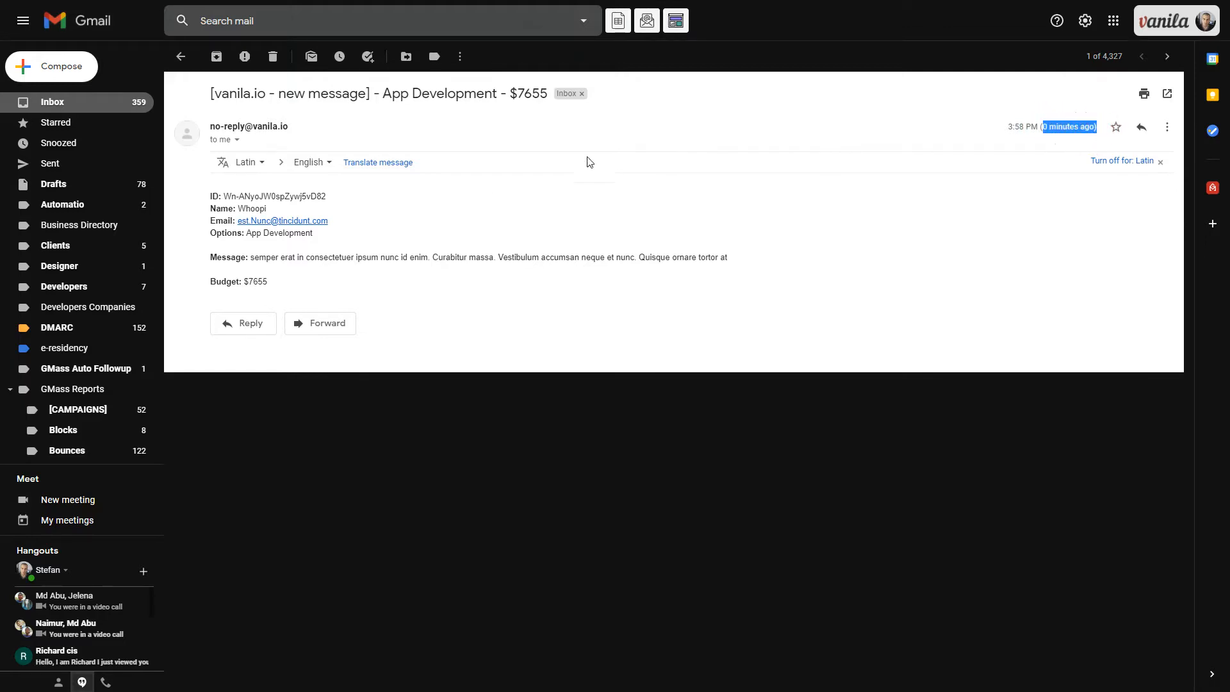
{"action": "left_click", "coordinate": [243, 208]}
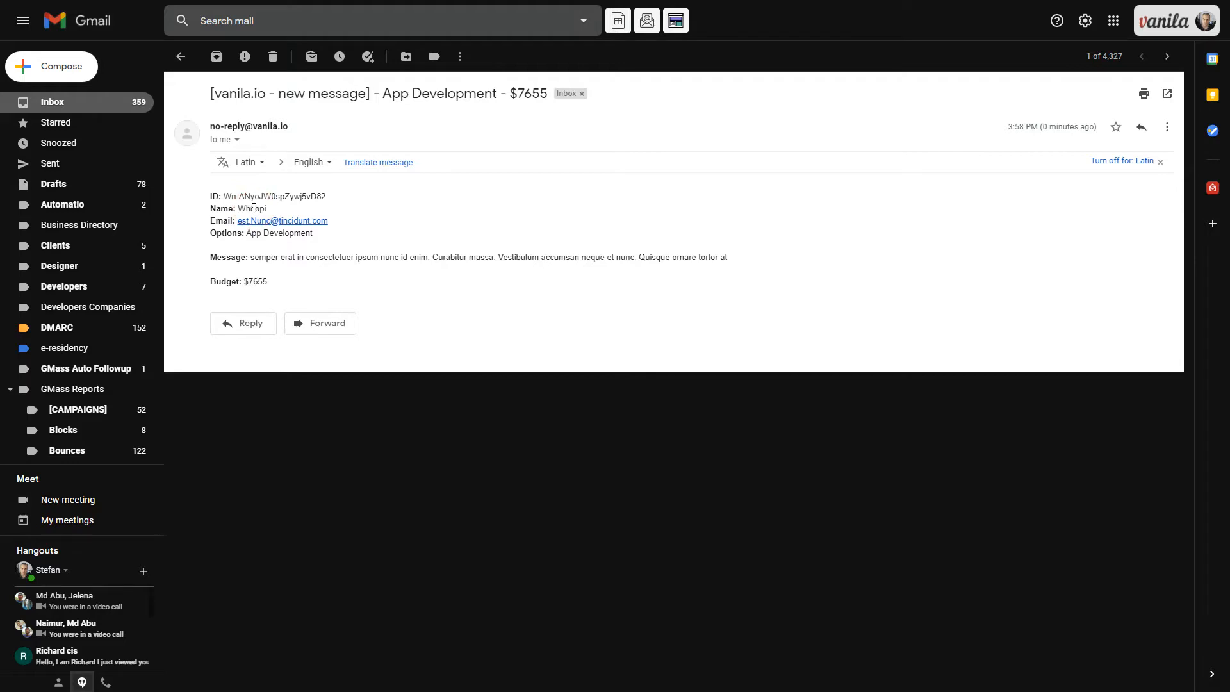
{"action": "left_click_drag", "start_coordinate": [343, 220], "coordinate": [239, 219]}
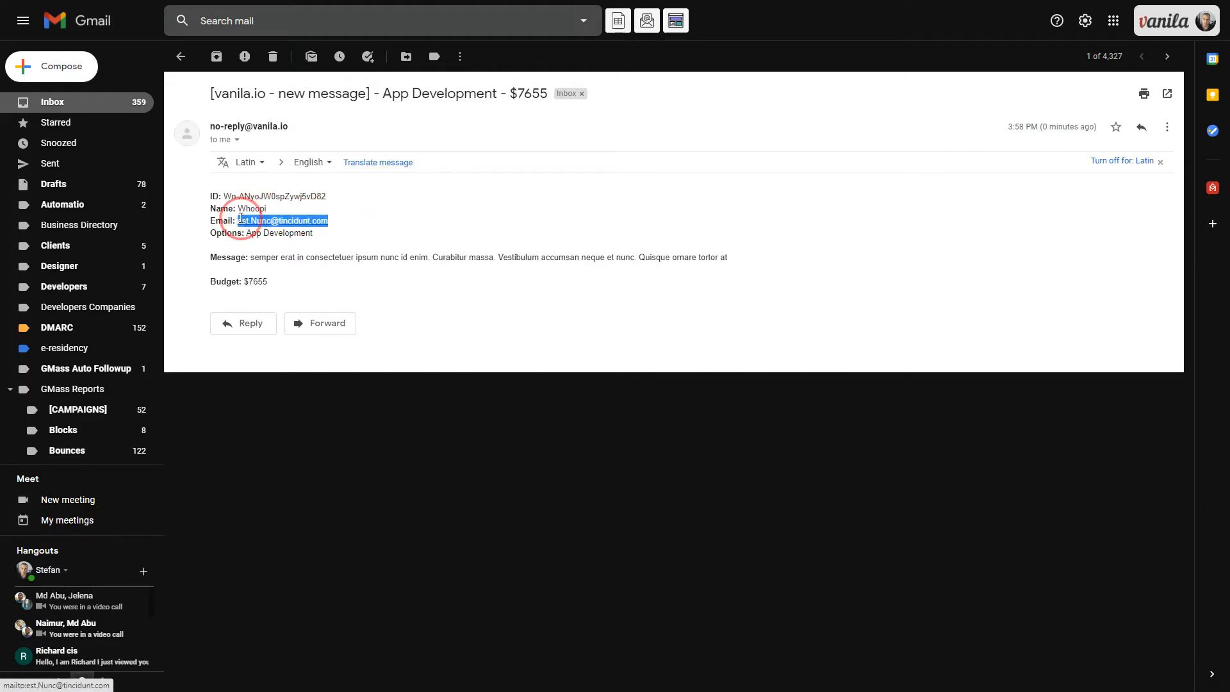
{"action": "left_click_drag", "start_coordinate": [348, 219], "coordinate": [223, 221]}
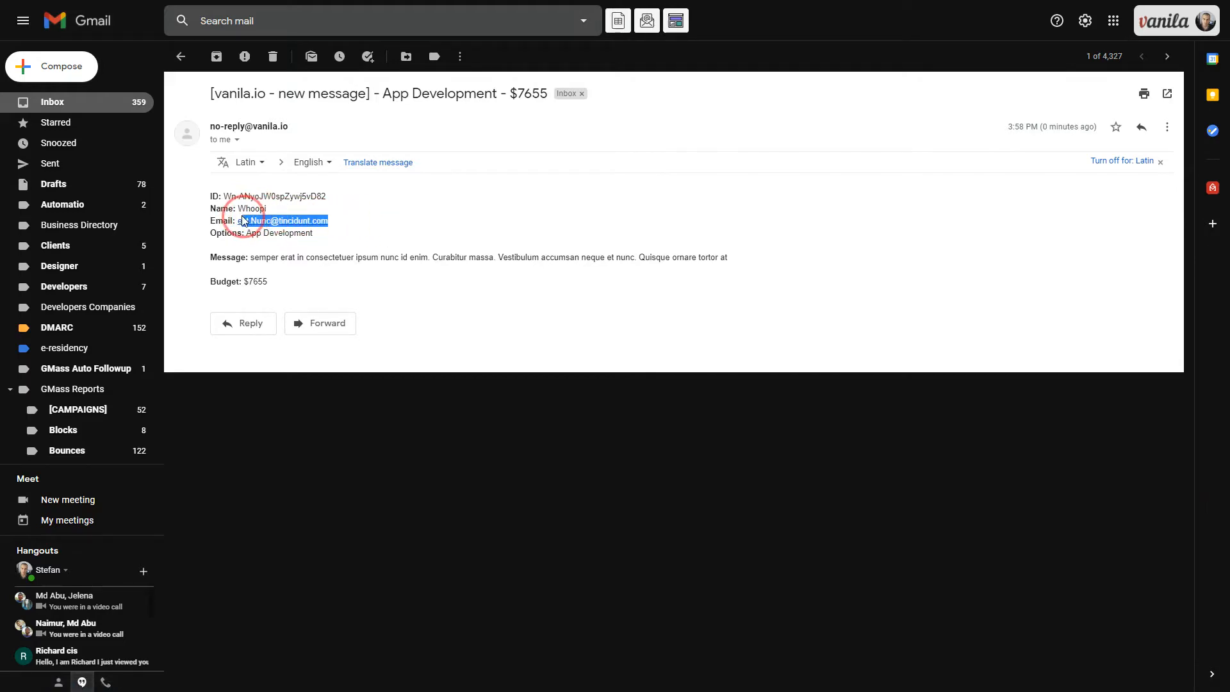
{"action": "left_click", "coordinate": [280, 241]}
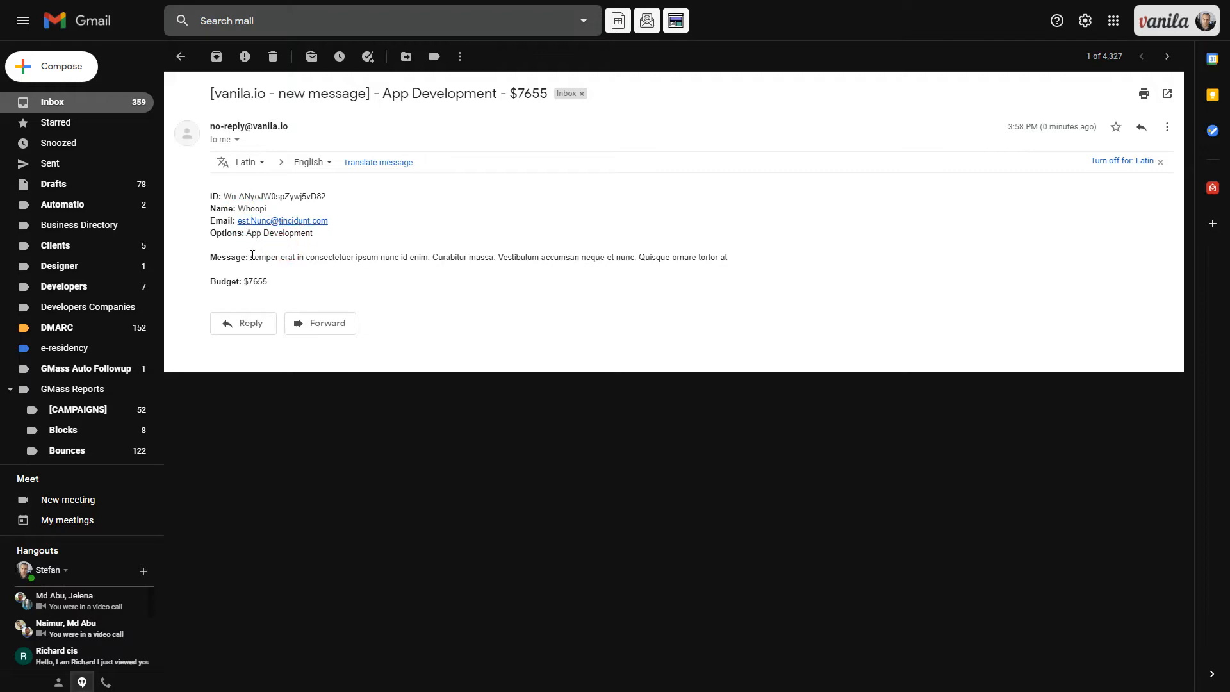
{"action": "left_click_drag", "start_coordinate": [251, 257], "coordinate": [432, 257]}
{"action": "left_click_drag", "start_coordinate": [292, 281], "coordinate": [245, 281]}
{"action": "left_click", "coordinate": [387, 289]}
- Switch back to the Vanila bot builder and review the complete sequence of actions from start to end
{"action": "key", "text": "alt+Tab"}
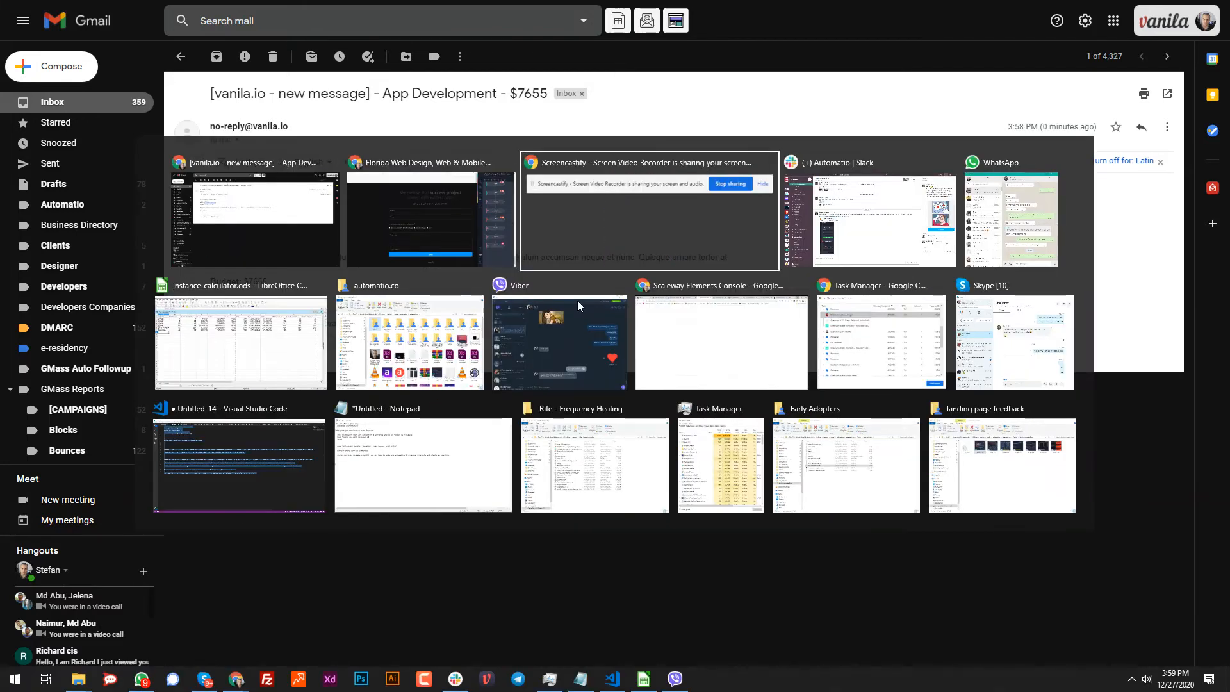
{"action": "left_click", "coordinate": [424, 260]}
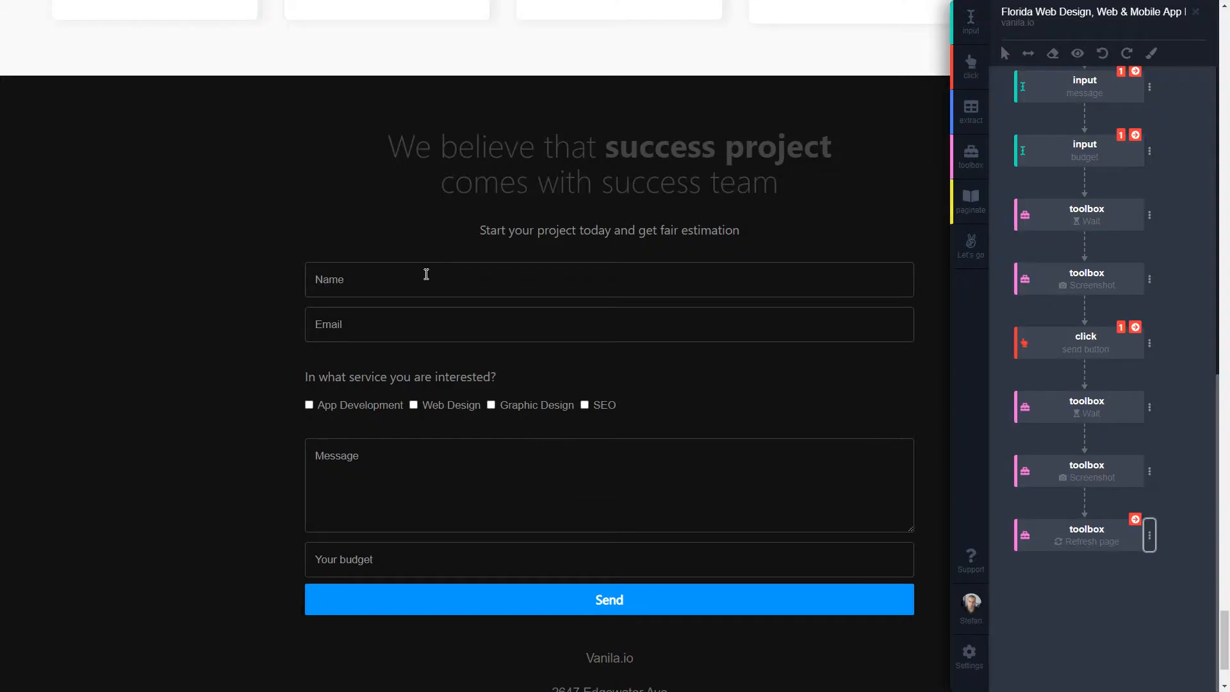
{"action": "scroll", "coordinate": [435, 274], "scroll_direction": "up", "scroll_amount": 20}
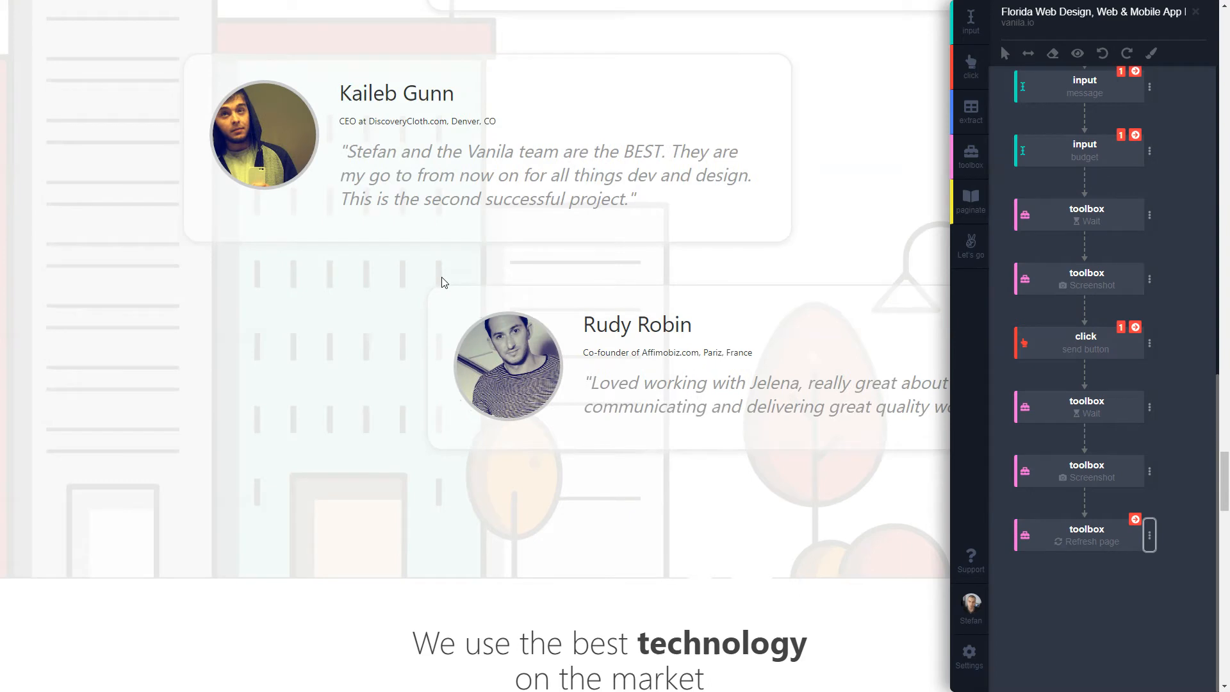
{"action": "scroll", "coordinate": [1088, 305], "scroll_direction": "up", "scroll_amount": 7}
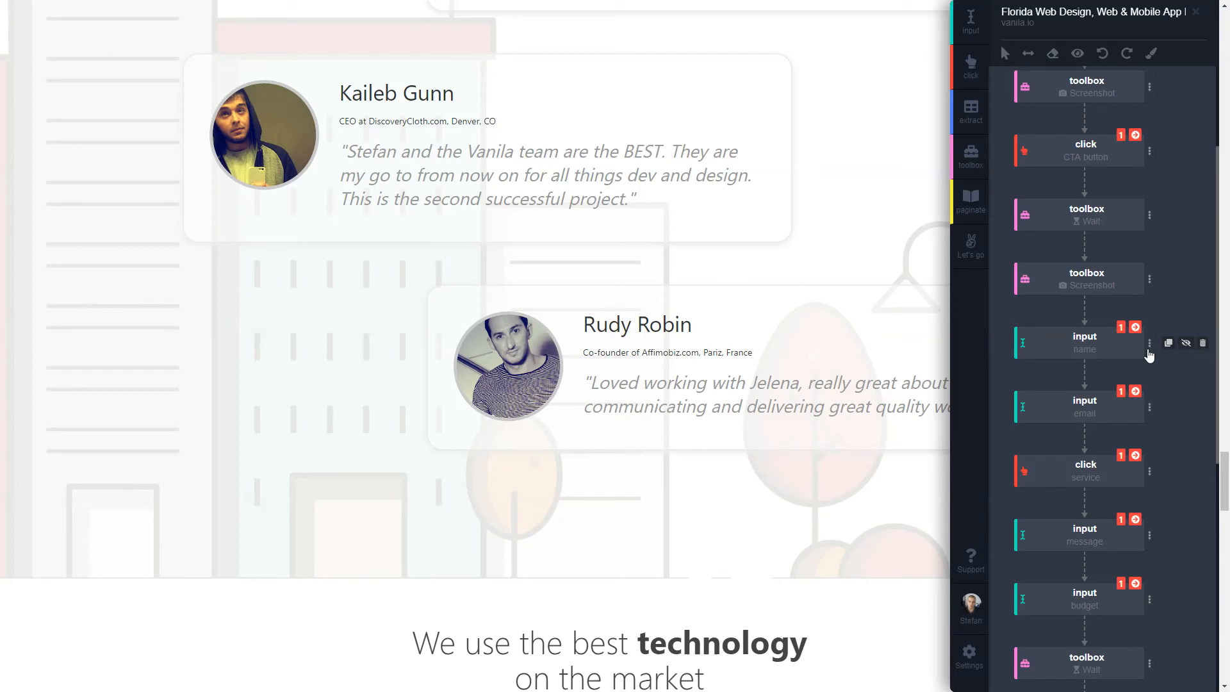
{"action": "scroll", "coordinate": [1149, 358], "scroll_direction": "down", "scroll_amount": 7}
{"action": "scroll", "coordinate": [1147, 383], "scroll_direction": "up", "scroll_amount": 10}
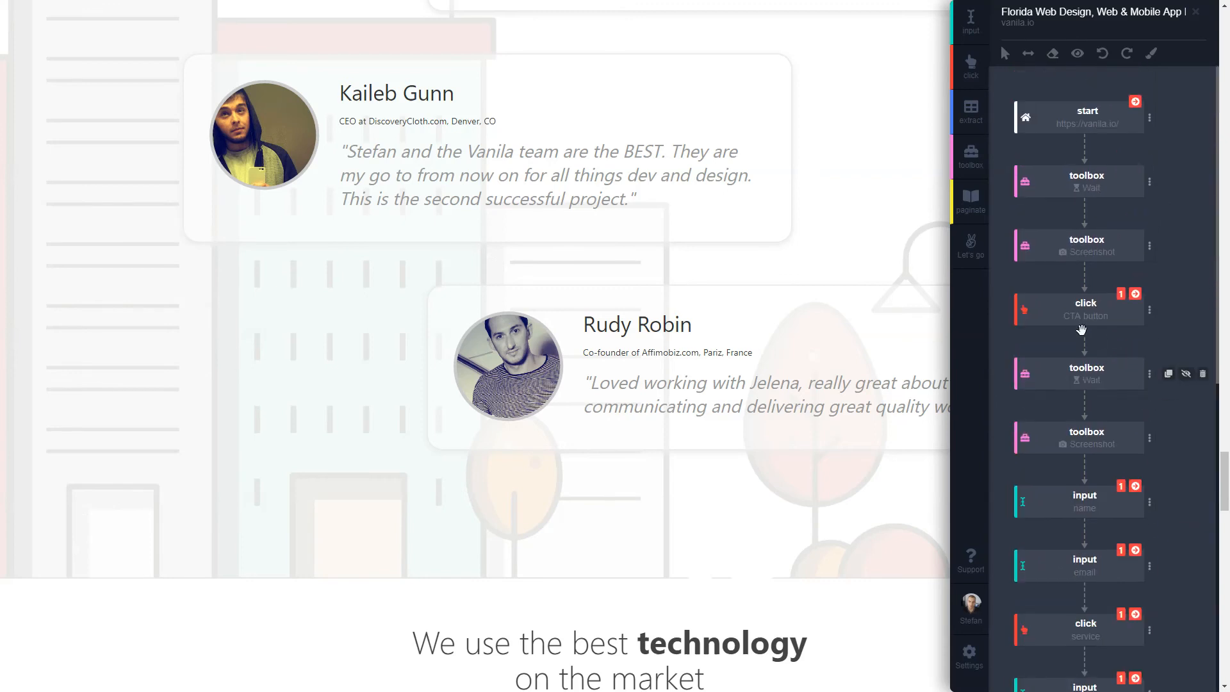